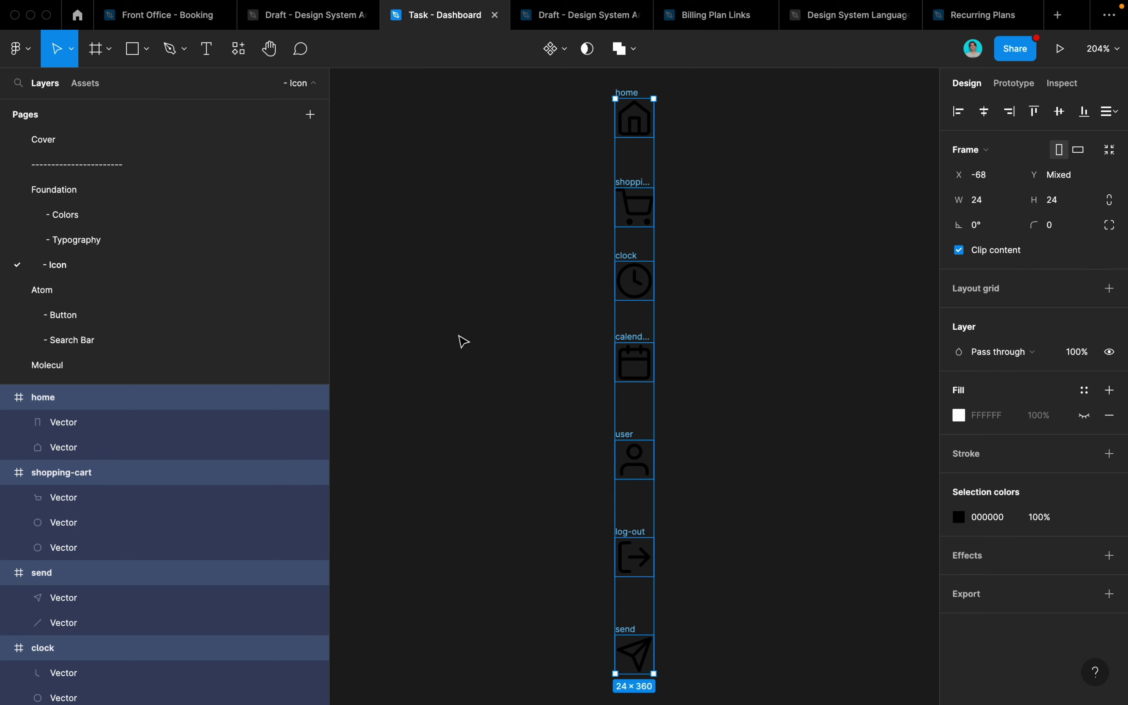
Step: Combine the seven icon frames into a single component set
click(246, 57)
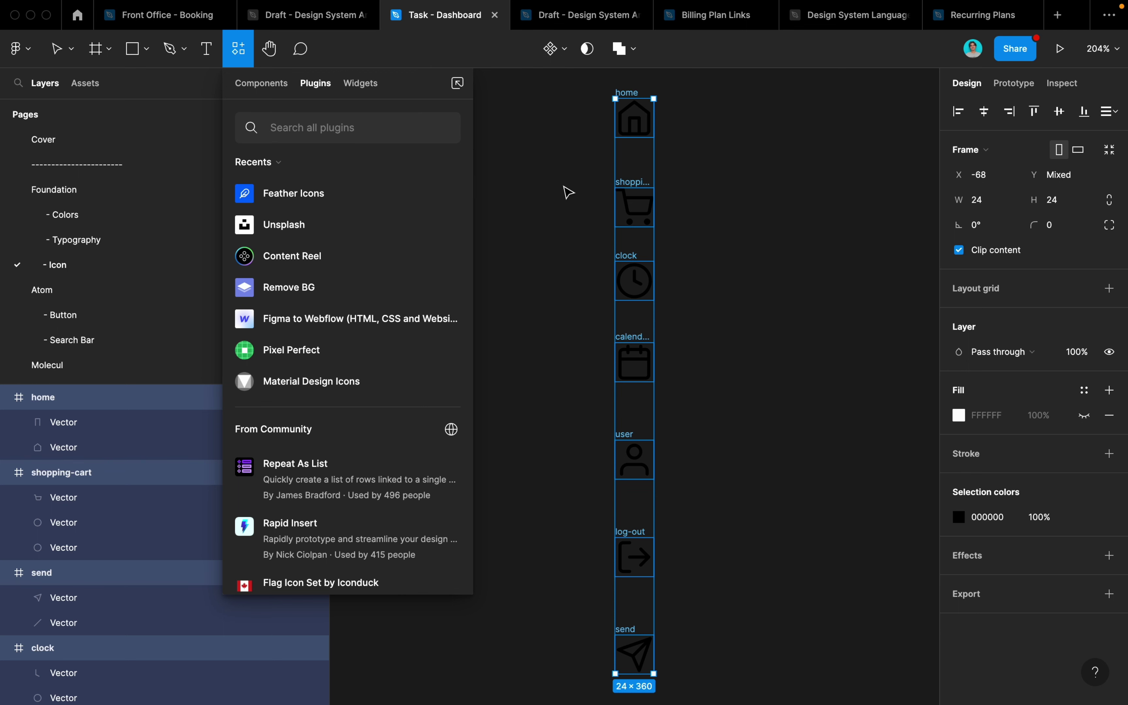
click(568, 191)
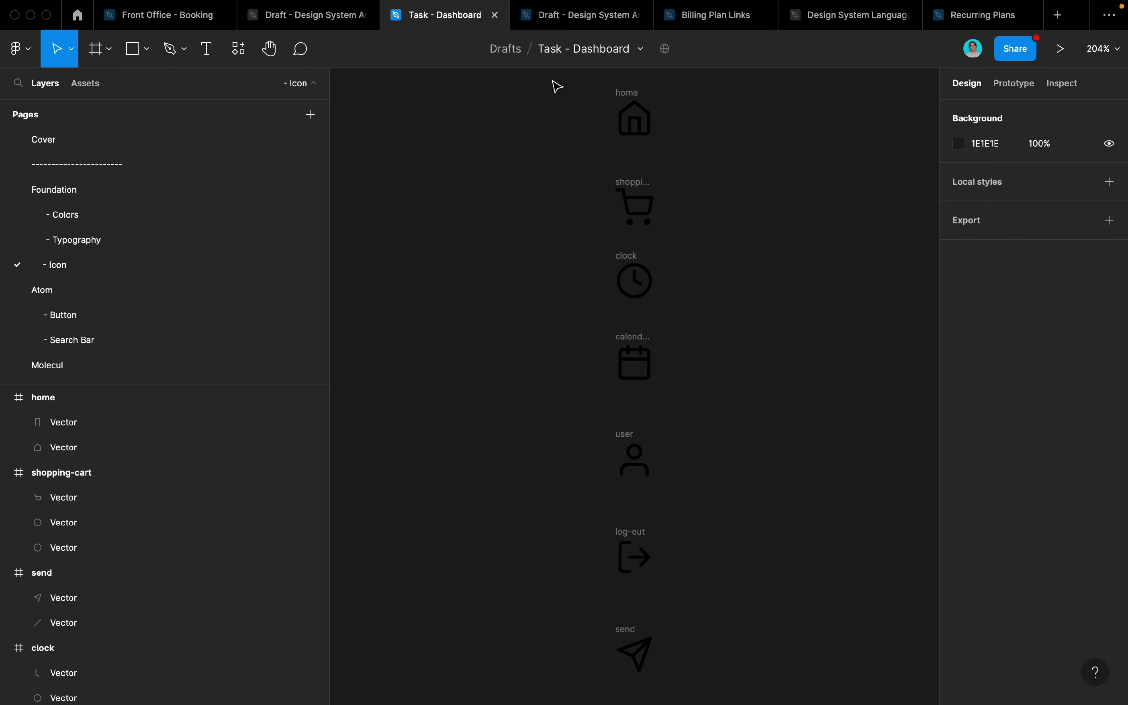
drag(552, 80, 699, 675)
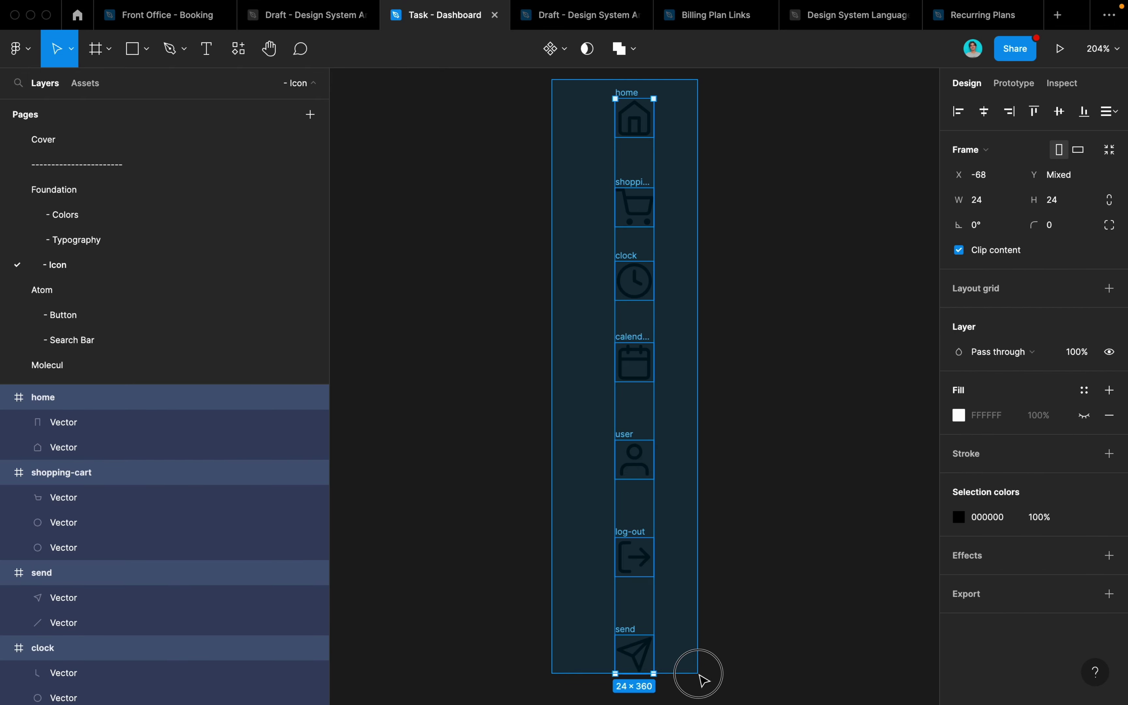
click(557, 48)
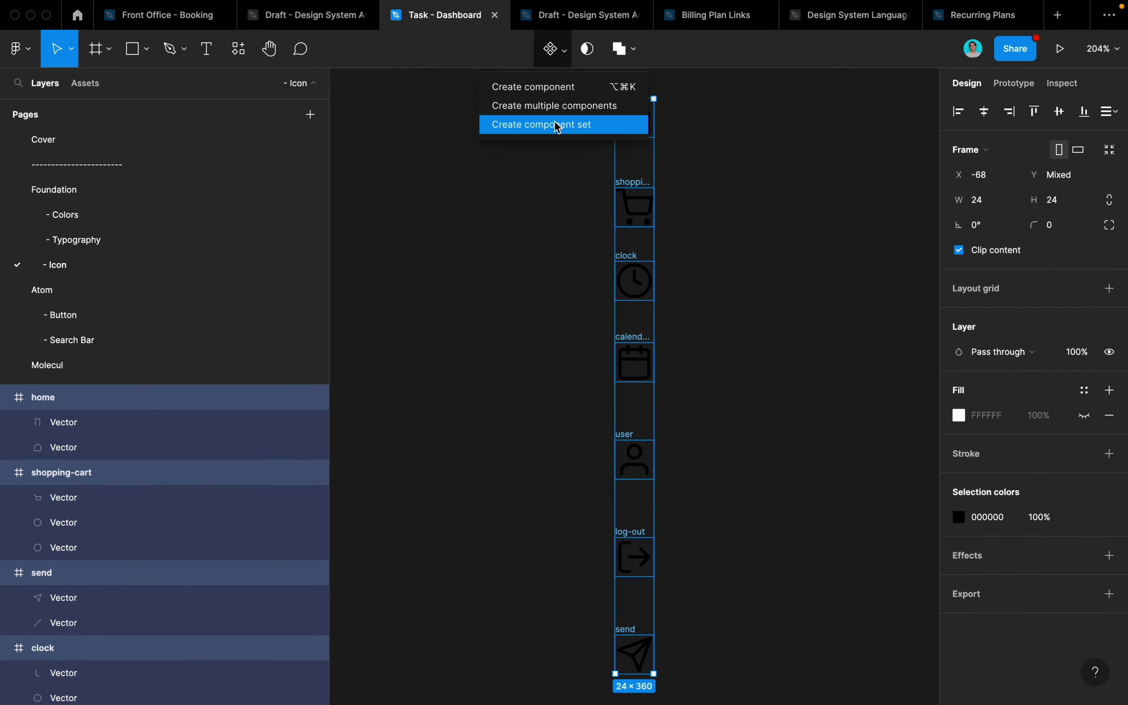
click(558, 124)
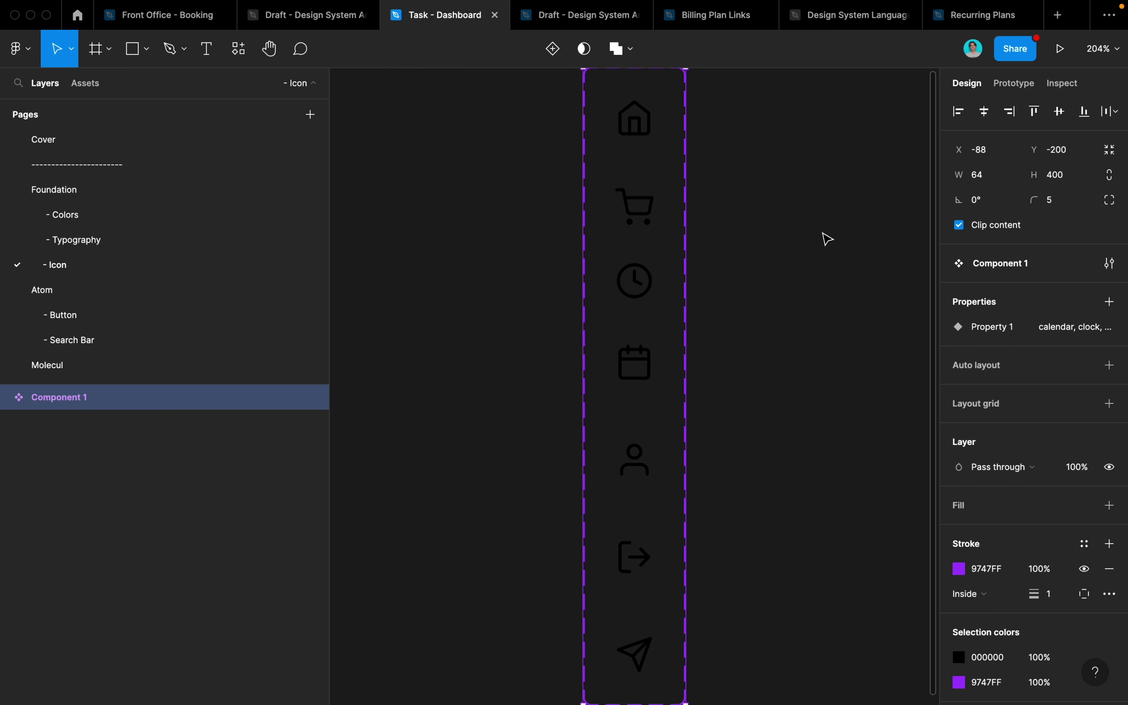
scroll(792, 243, right, 2)
scroll(760, 242, down, 3)
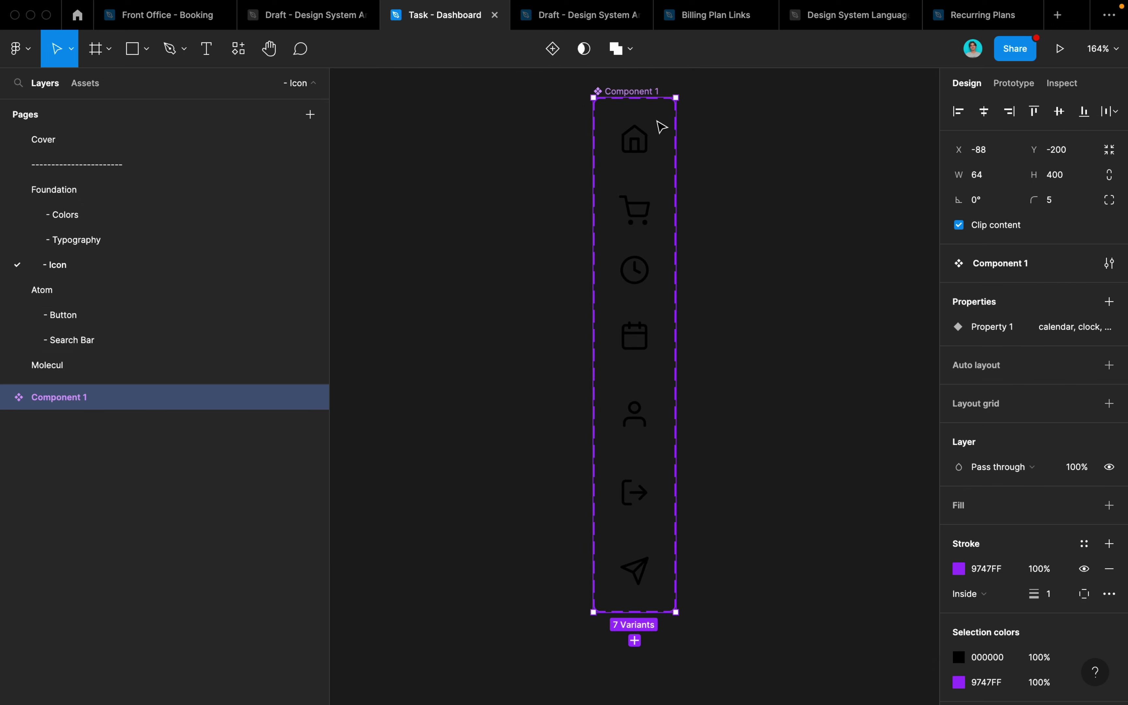
Step: Name the component set Icon_Set and give it a white fill
double_click(629, 91)
text(Icon)
text(_Set)
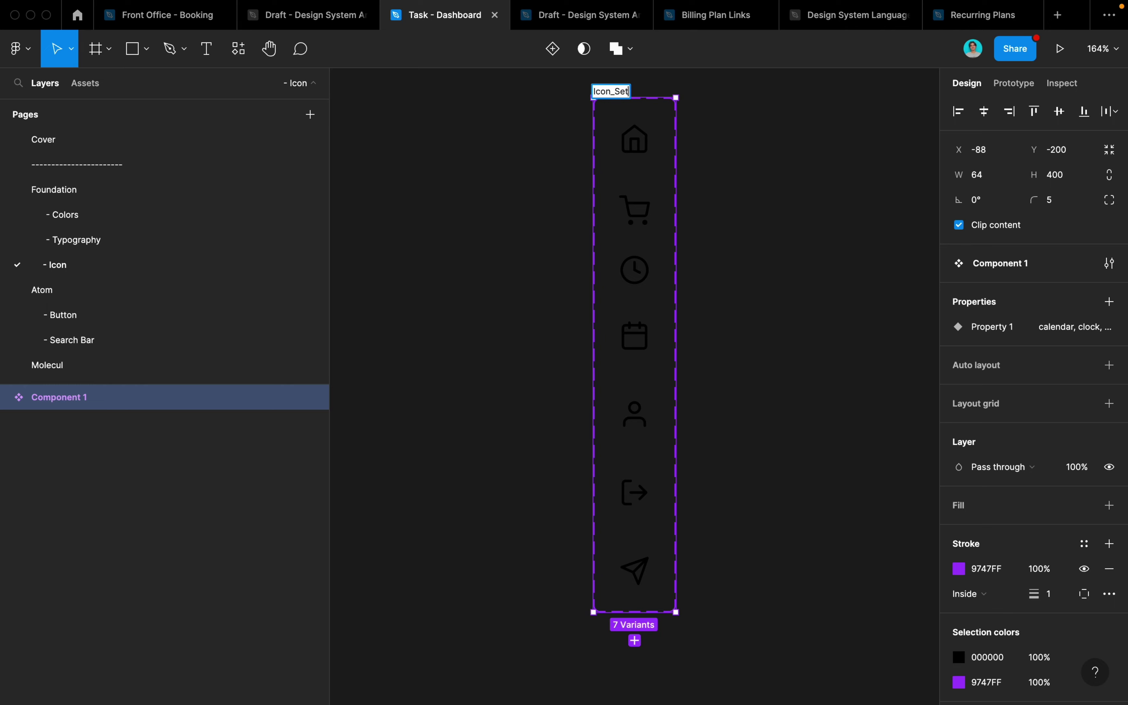
click(846, 209)
click(648, 105)
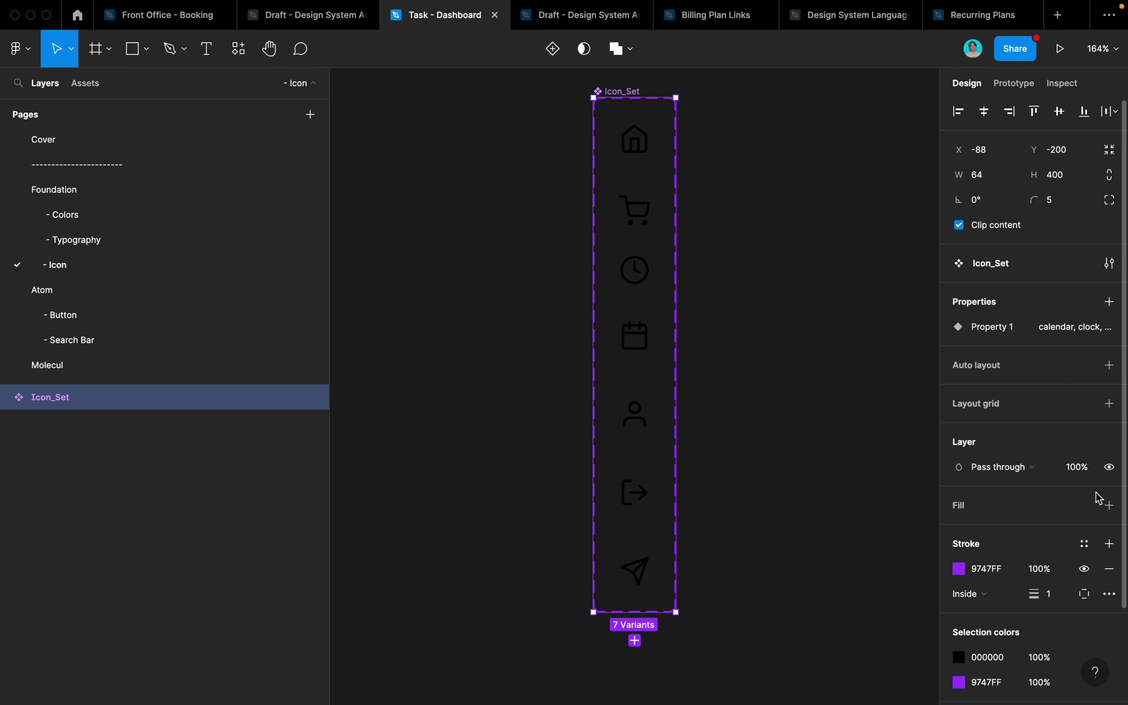
click(1110, 504)
click(813, 392)
scroll(813, 393, up, 1)
scroll(813, 393, right, 1)
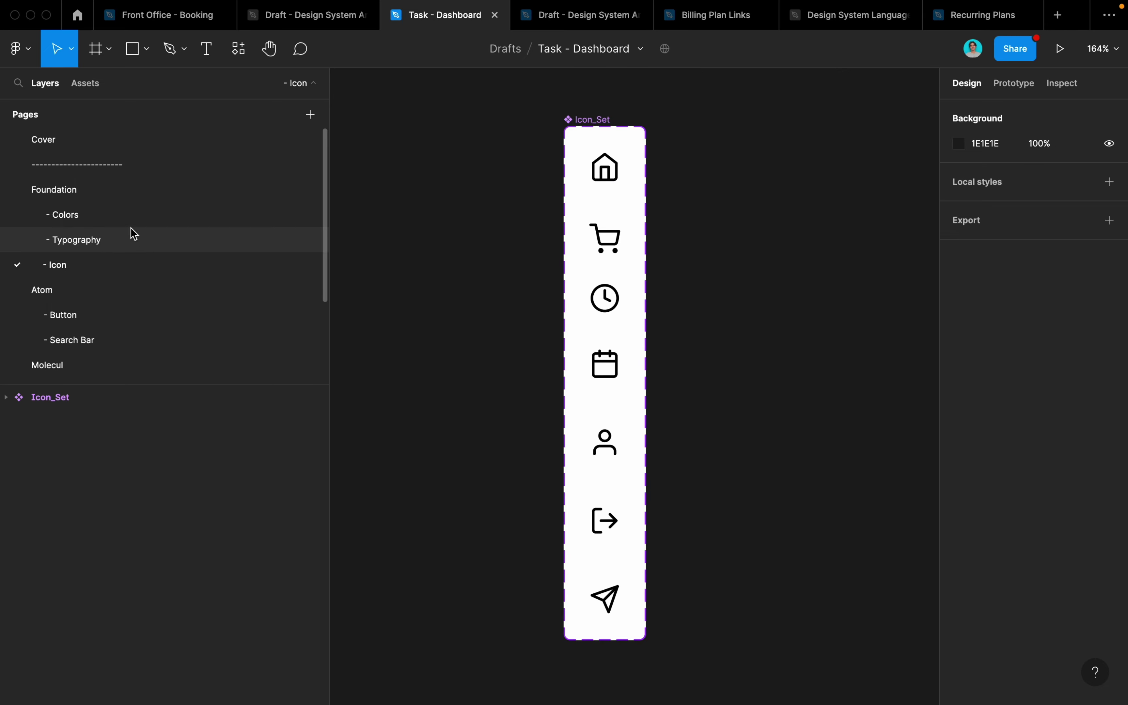
Step: On the Wireframe page, place a home icon instance from the Icon assets
scroll(121, 242, down, 3)
scroll(114, 256, down, 2)
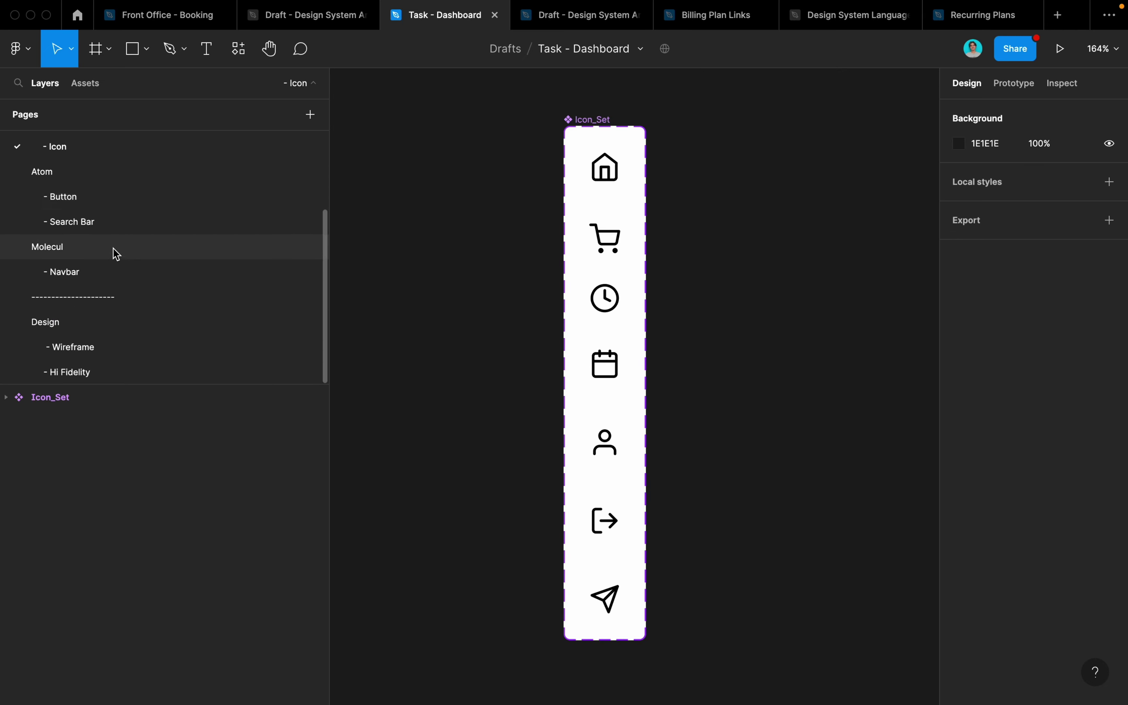
click(103, 347)
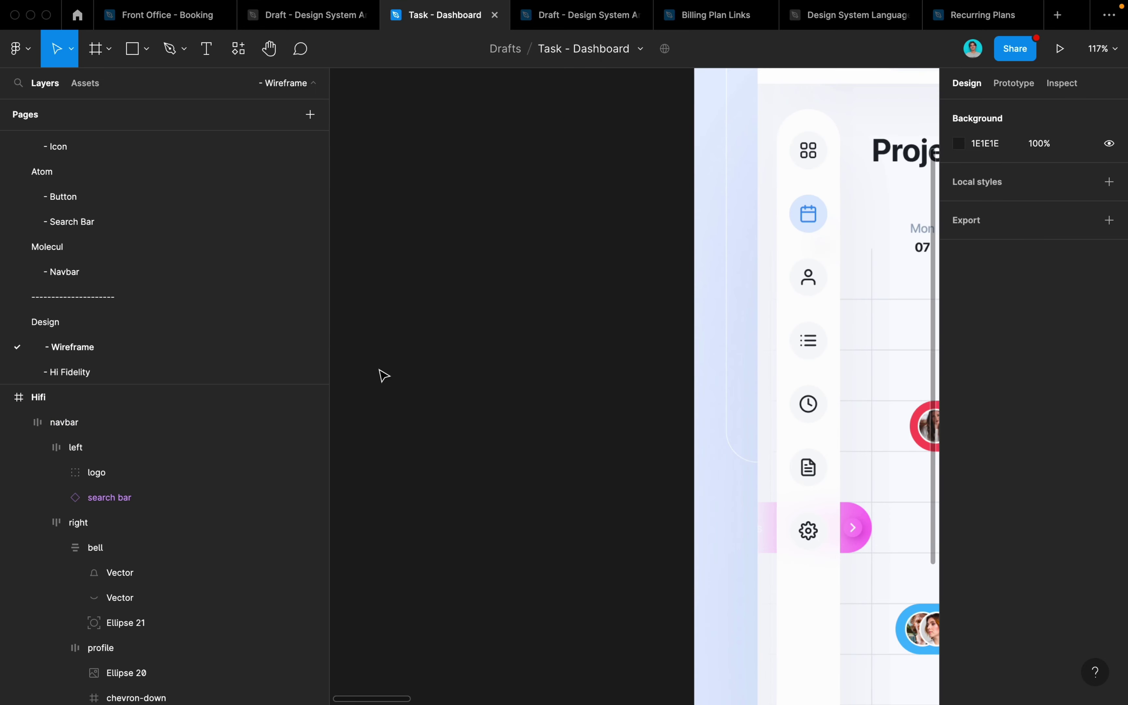
click(100, 83)
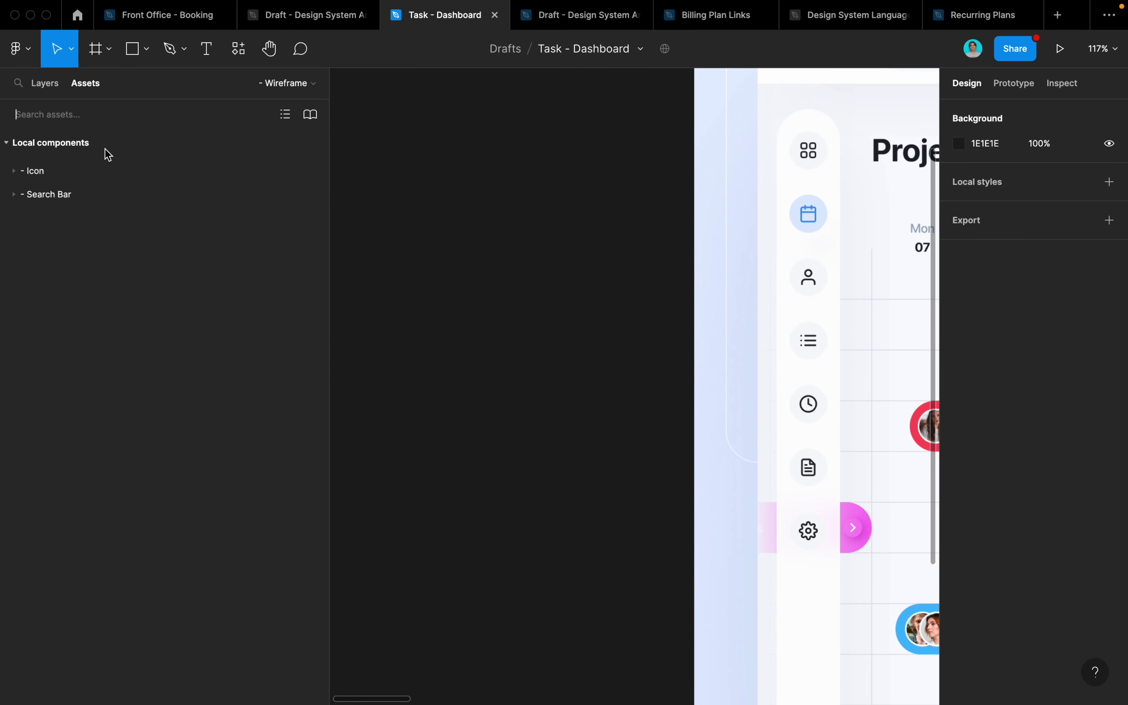
click(68, 170)
drag(26, 202, 447, 179)
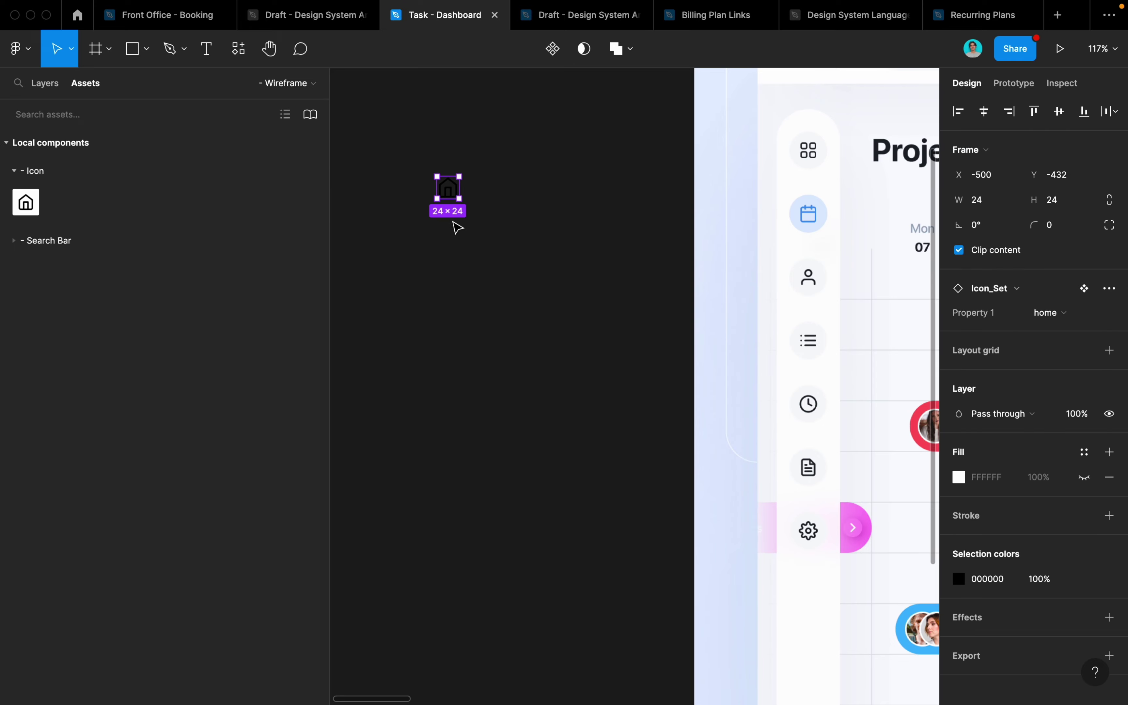
Step: Duplicate the home icon to its right and wrap the left one in auto layout
scroll(456, 226, up, 3)
scroll(456, 227, up, 1)
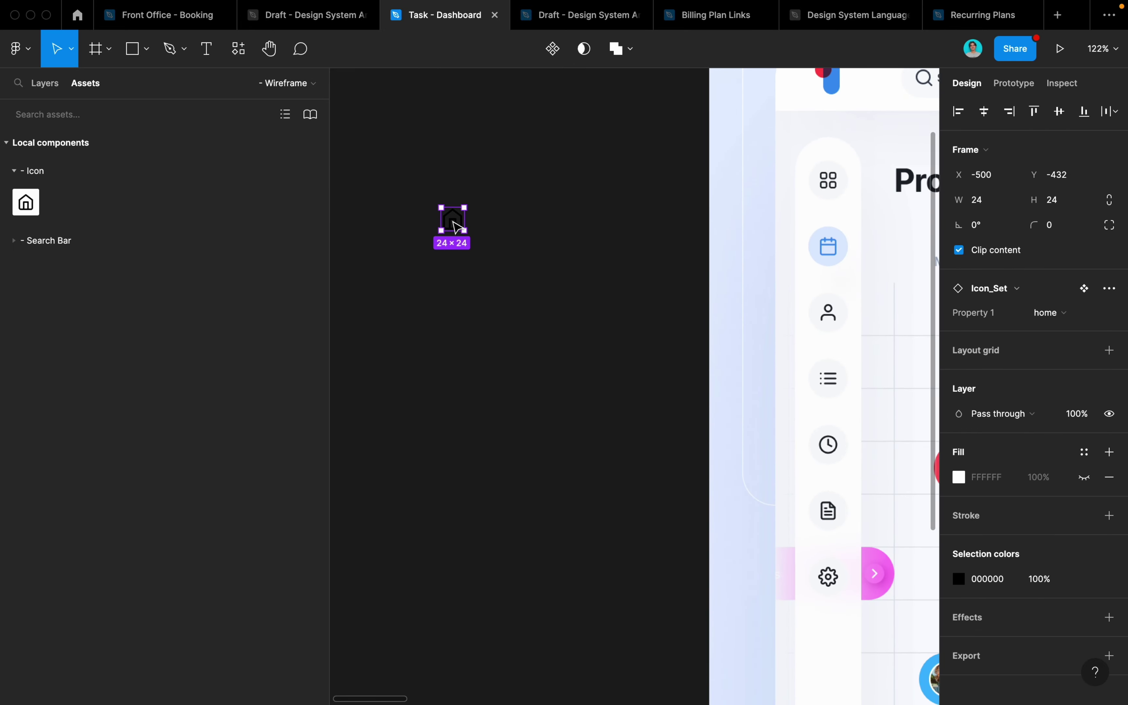
key(ctrl+d)
drag(457, 227, 512, 227)
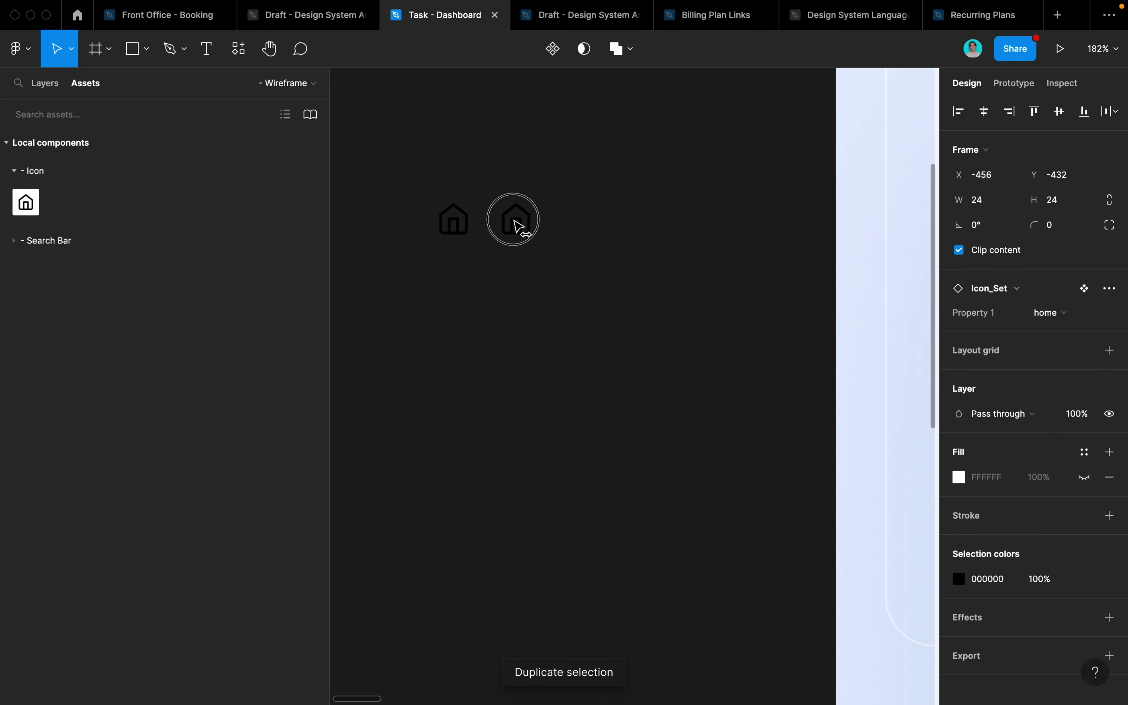
click(449, 226)
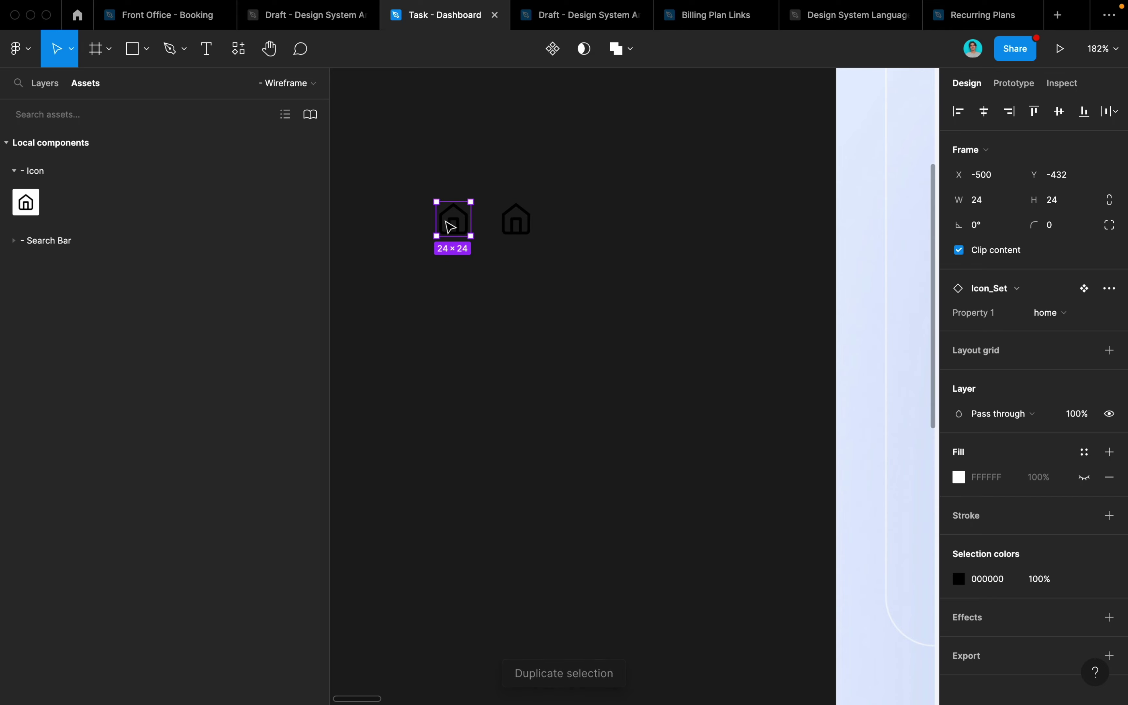
key(shift+a)
Step: Wrap the right home icon in auto layout and name both frames Home
click(516, 219)
key(shift+a)
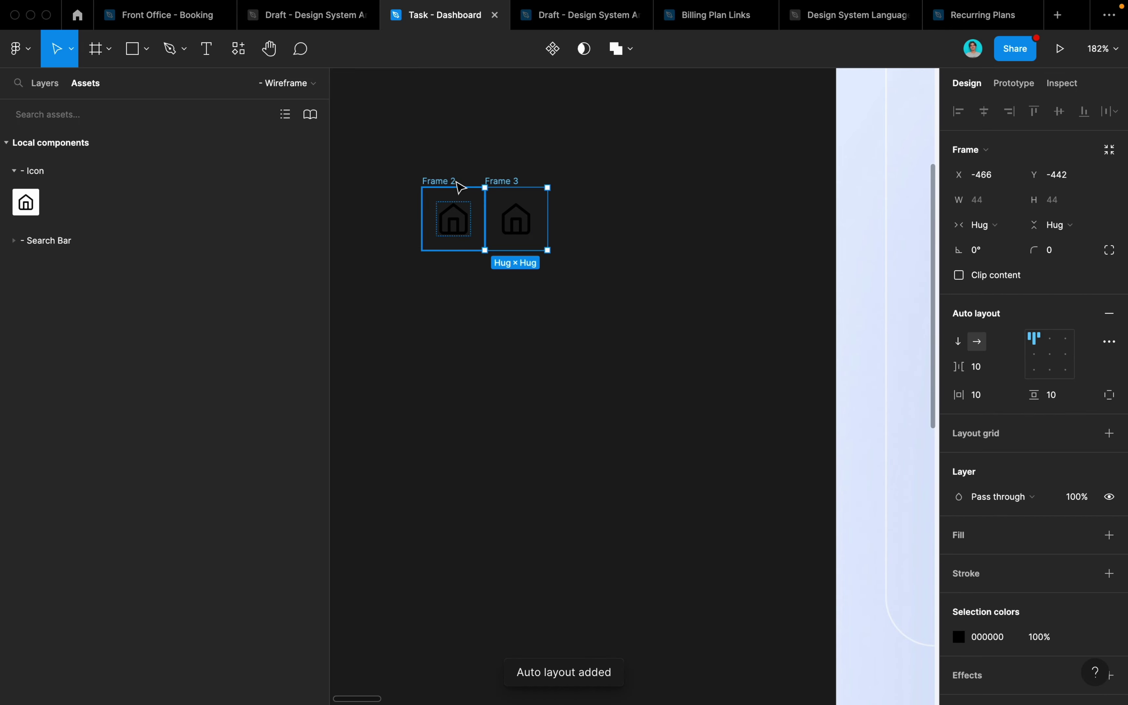
double_click(451, 181)
click(494, 162)
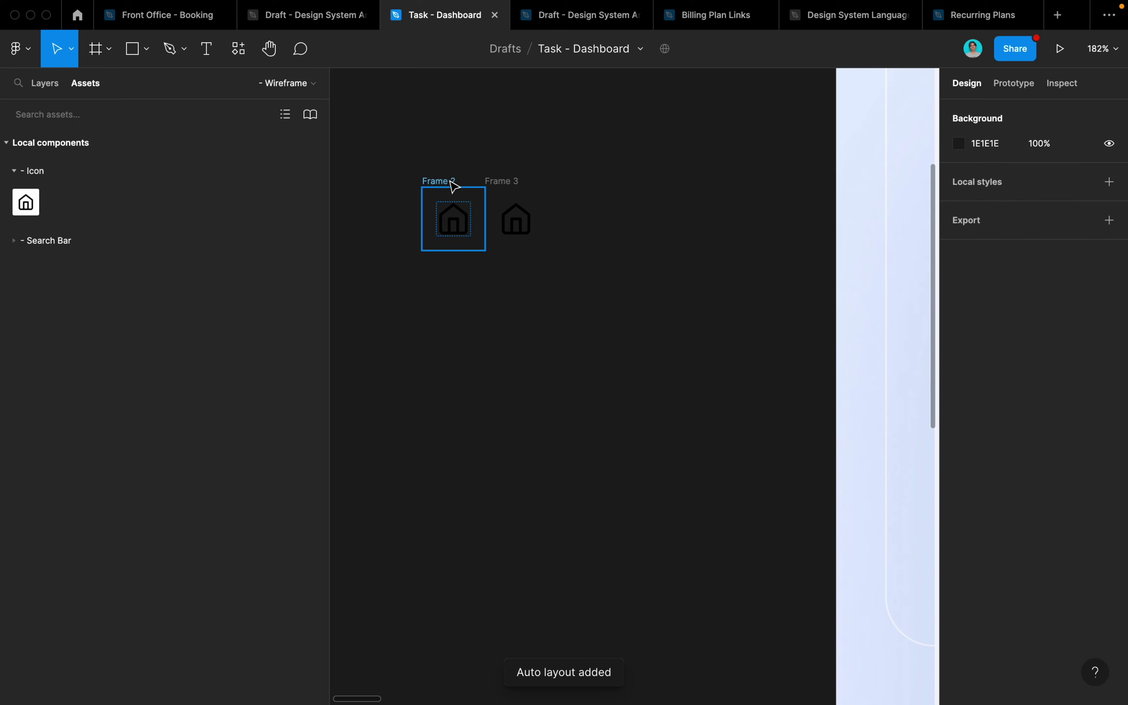
double_click(446, 181)
text(Home)
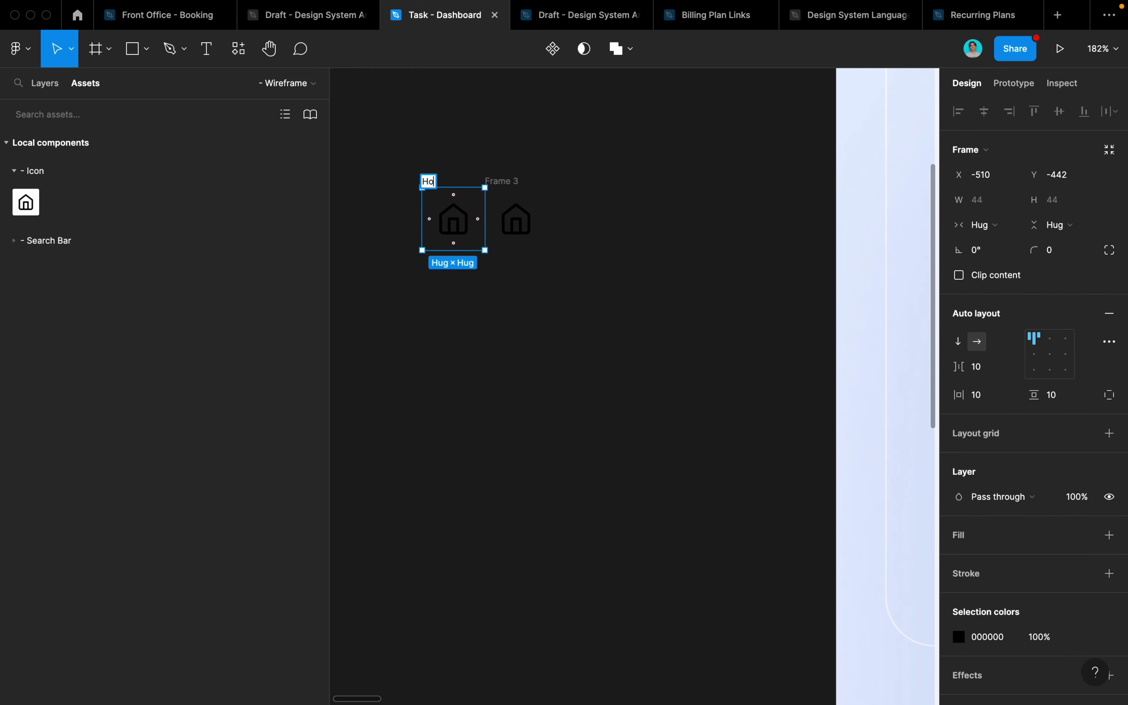
click(466, 169)
double_click(502, 181)
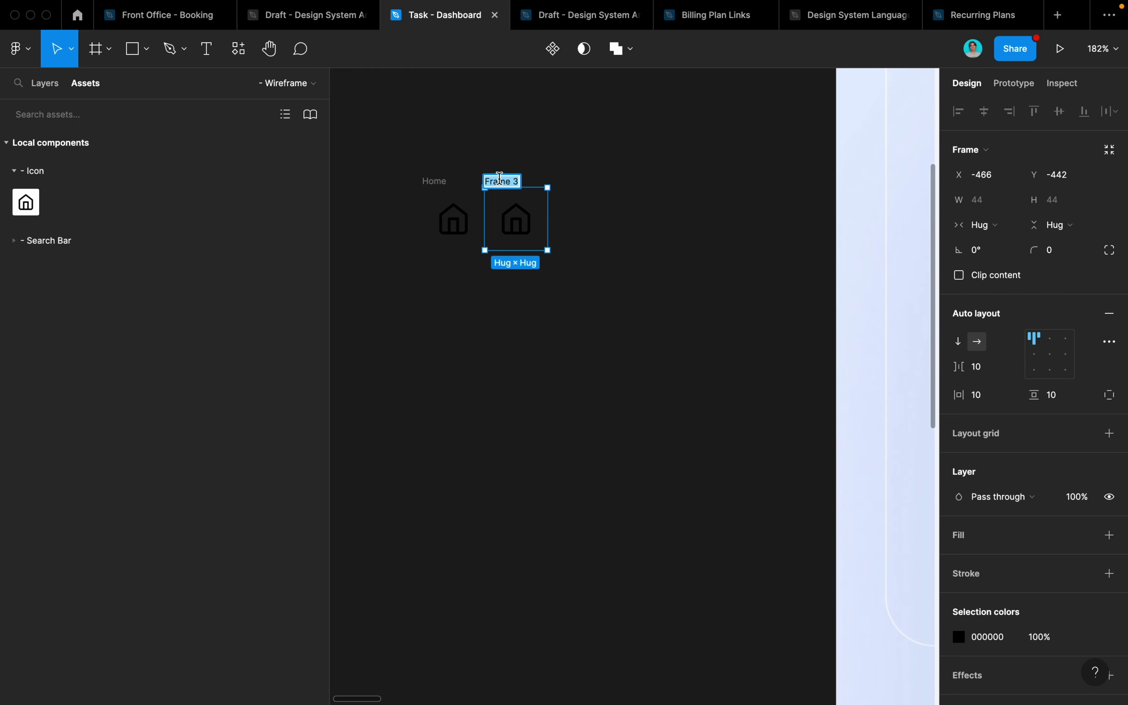
text(Home)
click(498, 164)
Step: Fill both Home frames white and nudge the right one slightly right
click(434, 181)
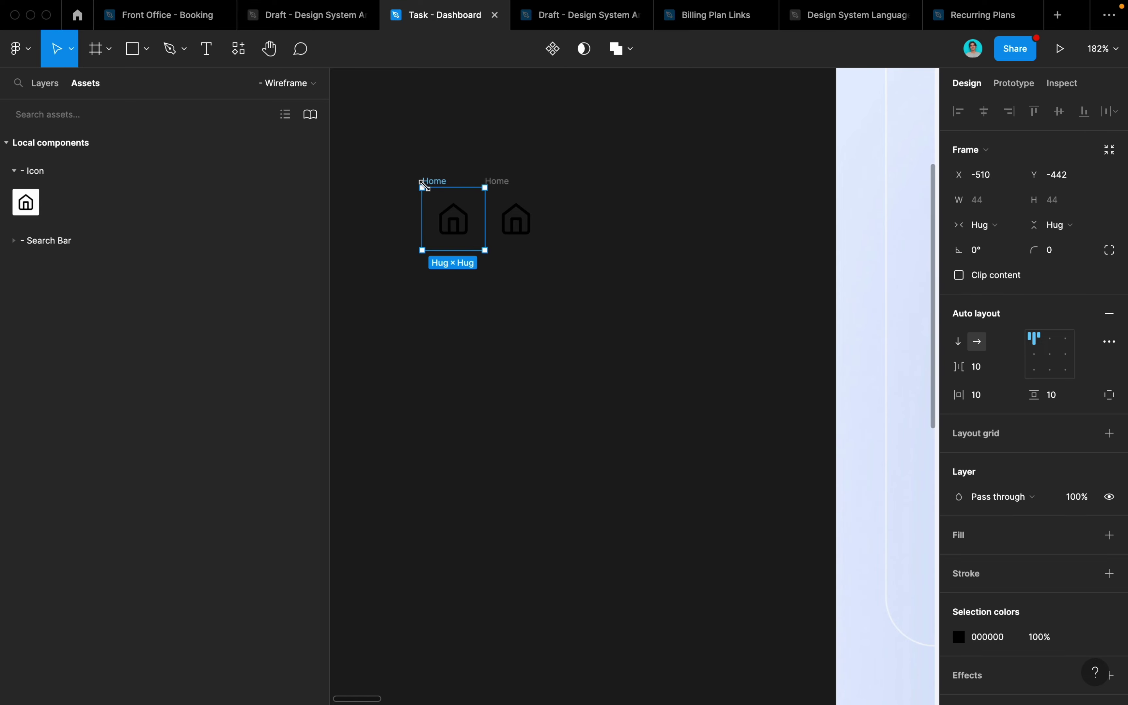
shift+click(497, 181)
click(1110, 560)
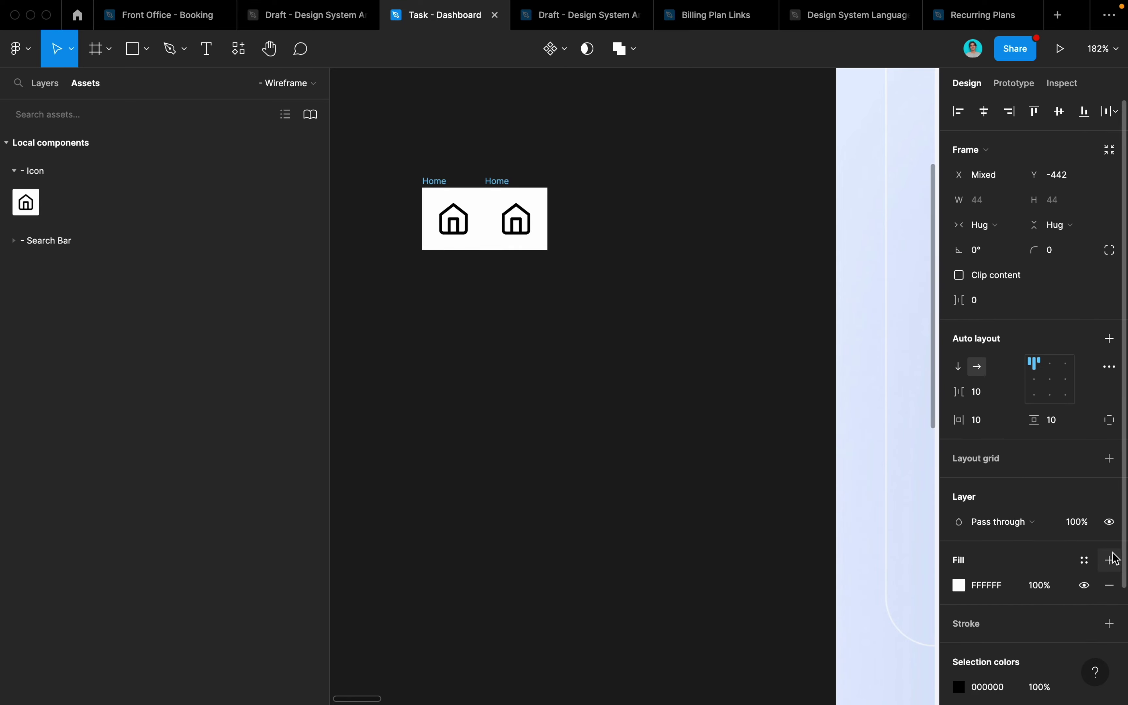
click(499, 181)
drag(500, 181, 507, 181)
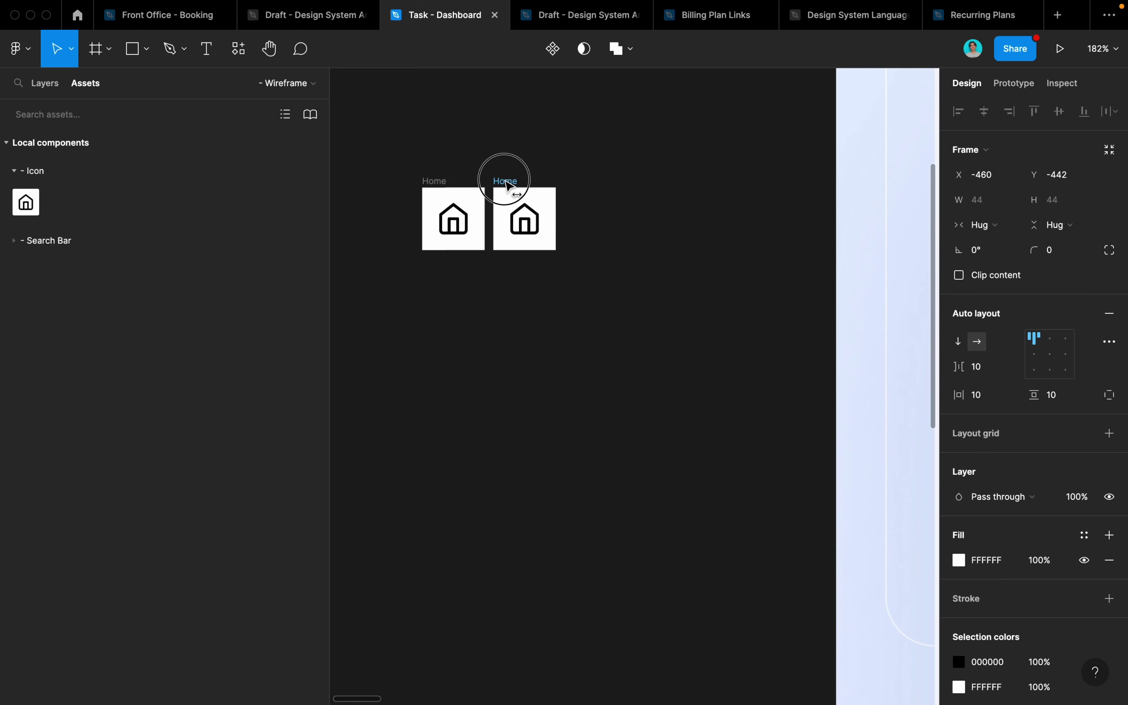
click(435, 183)
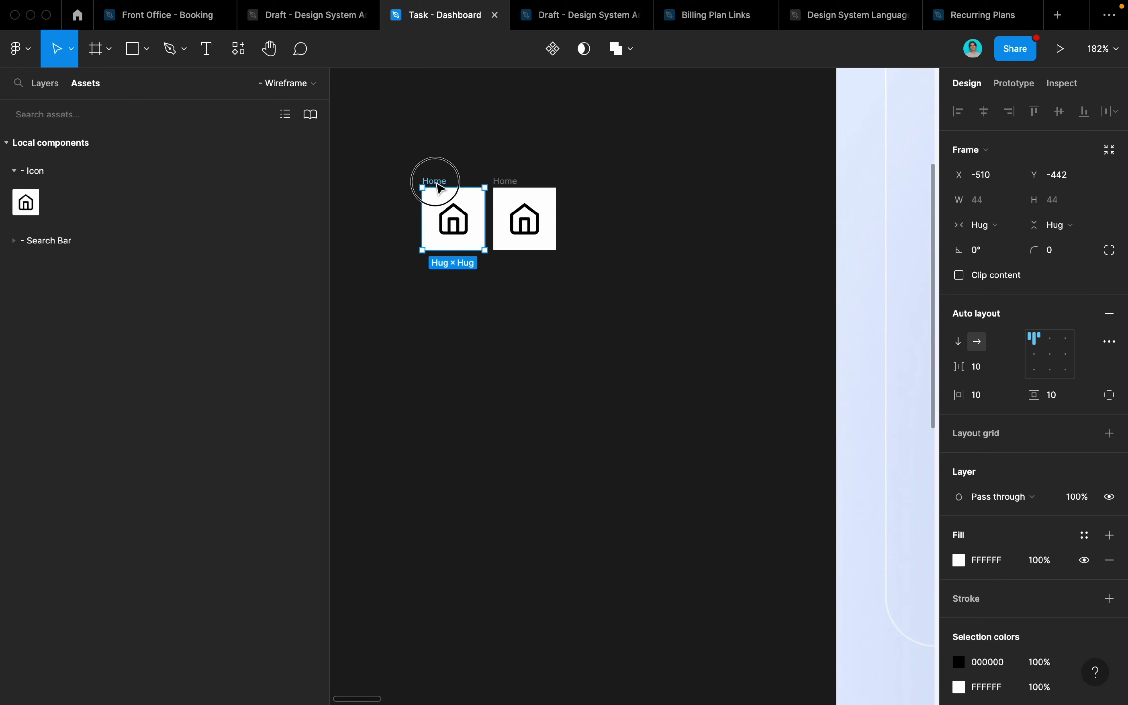
click(485, 173)
scroll(478, 173, up, 2)
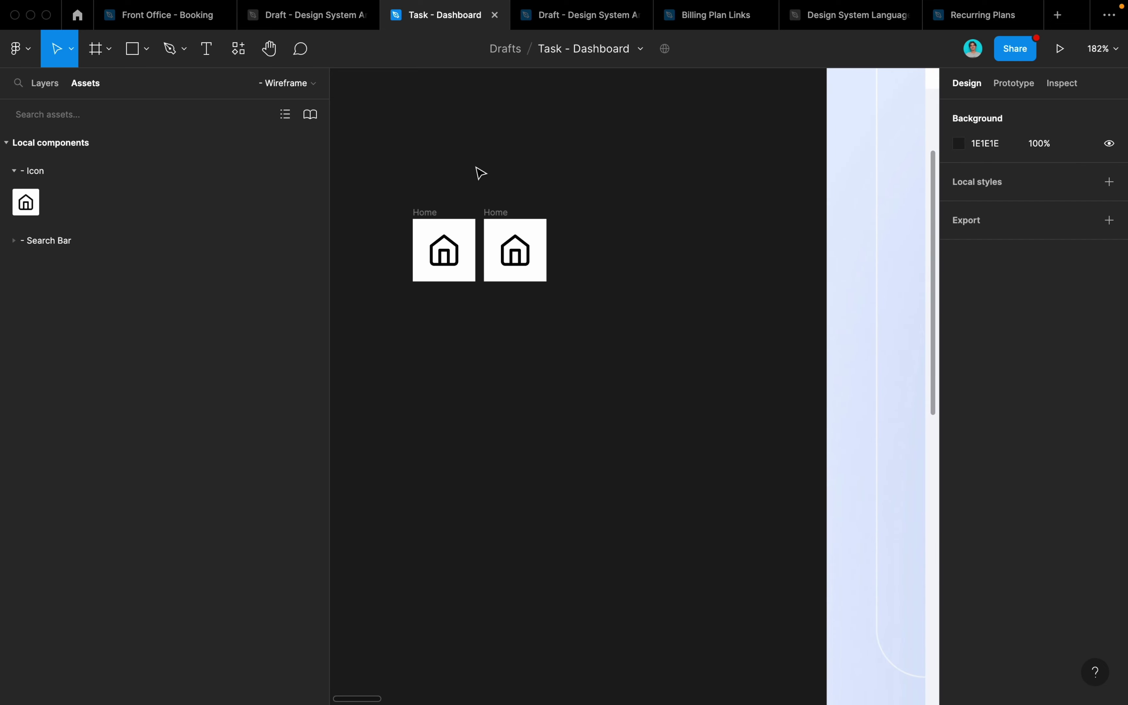
Step: Rename the left frame Menu and the right frame Icon_Sidebar
click(433, 214)
click(465, 187)
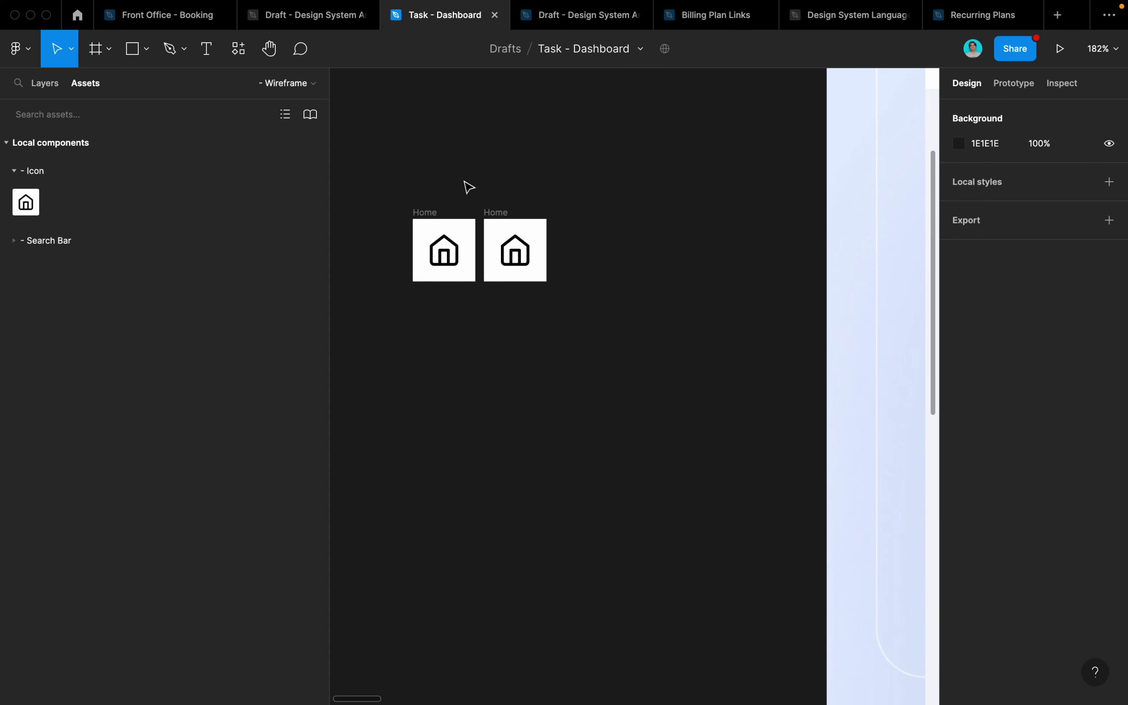
double_click(433, 212)
text(Icon_Sid)
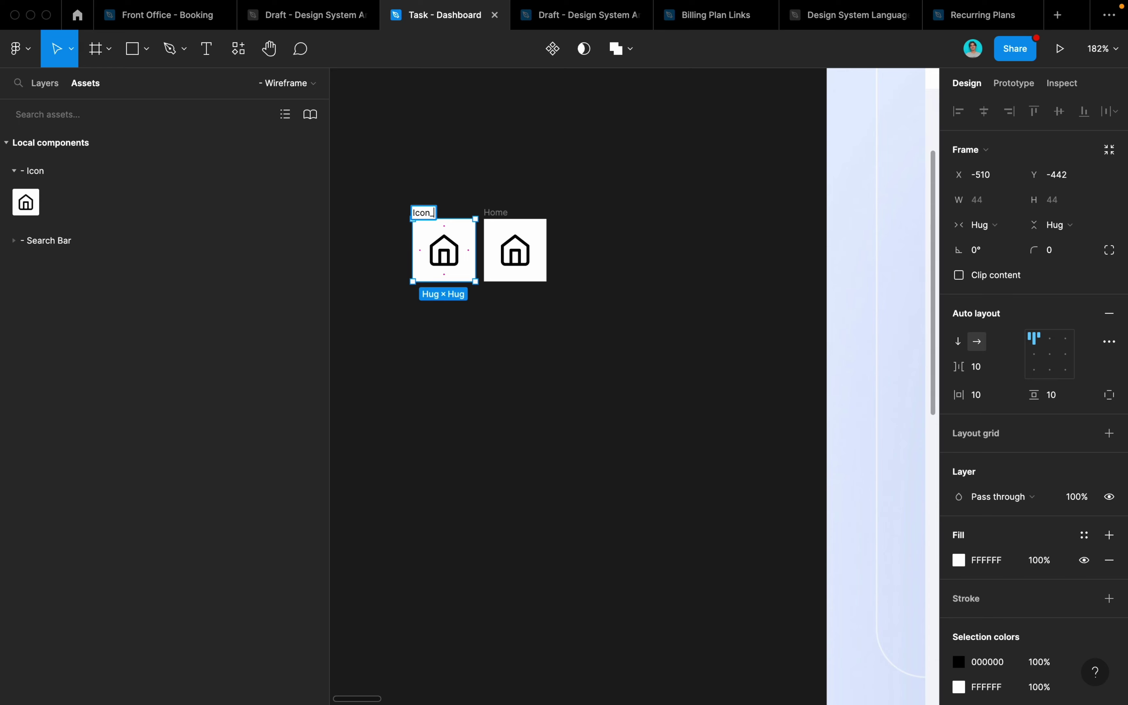
text(ebar)
key(super+a)
key(super+c)
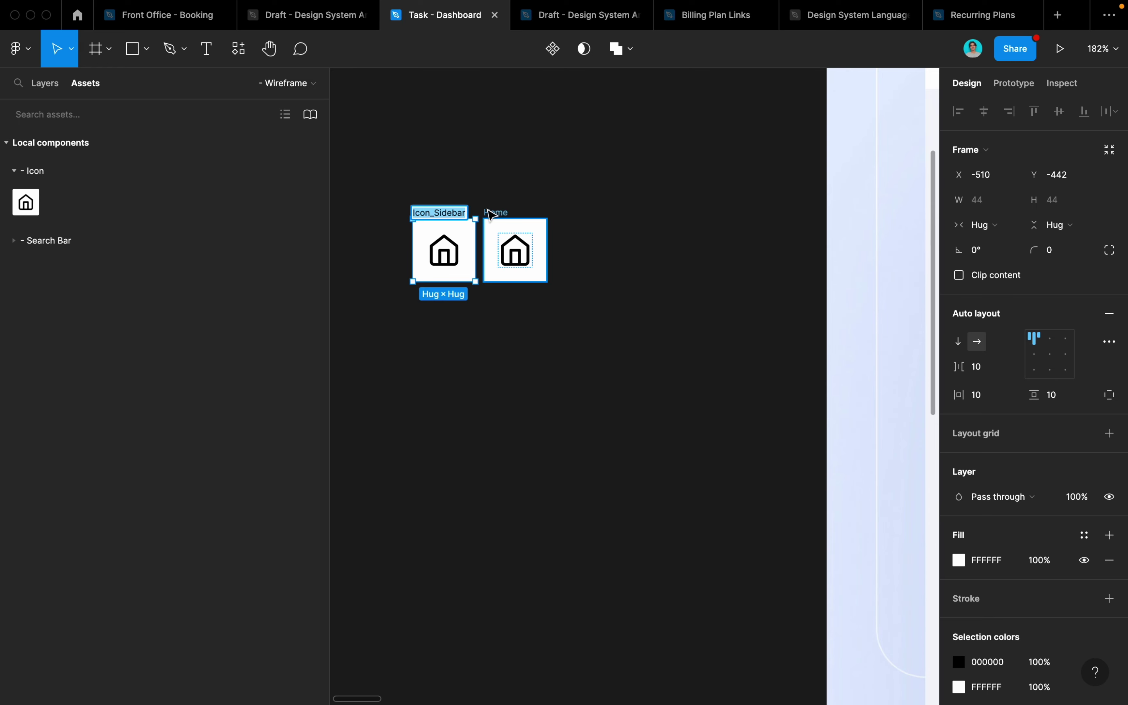
text(Menu)
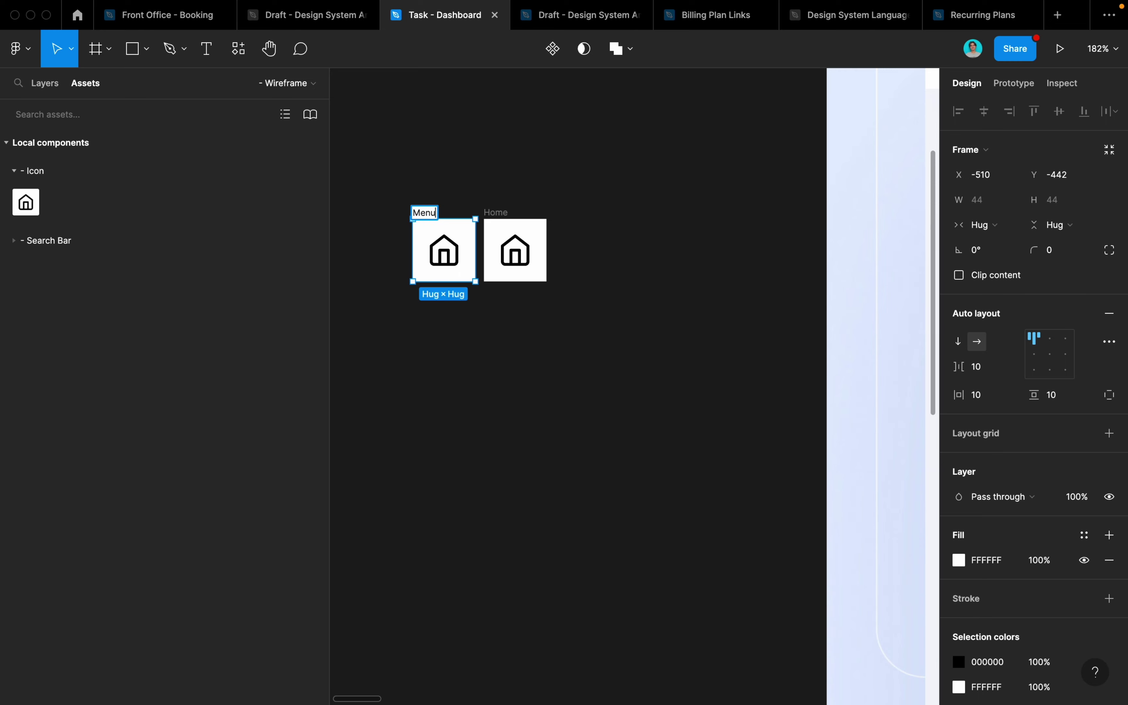
key(Return)
double_click(497, 212)
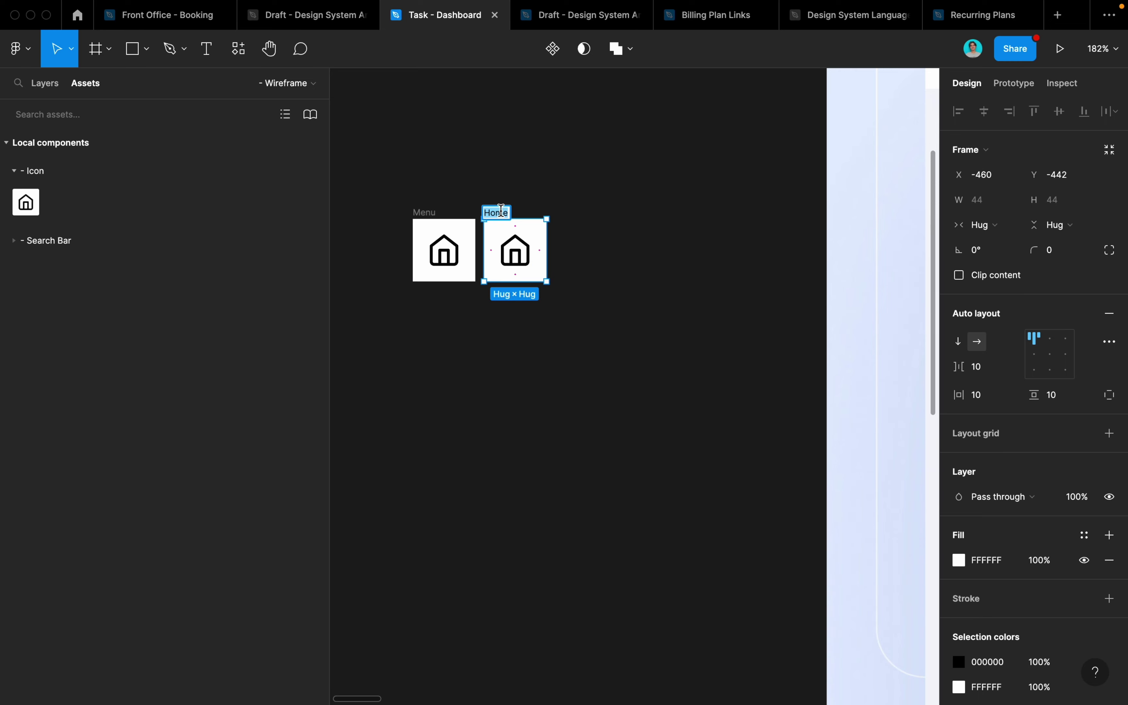
key(super+v)
Step: Set both frames' corner radius to 100 so they become circles
click(423, 196)
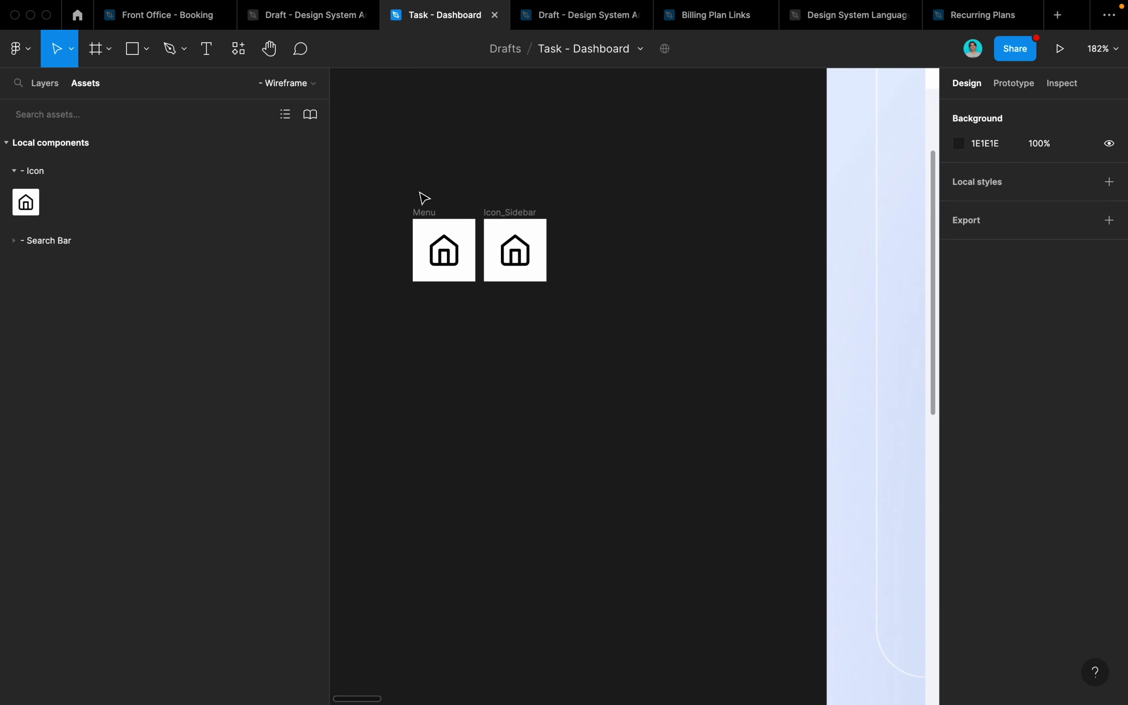
shift+click(521, 211)
click(1075, 251)
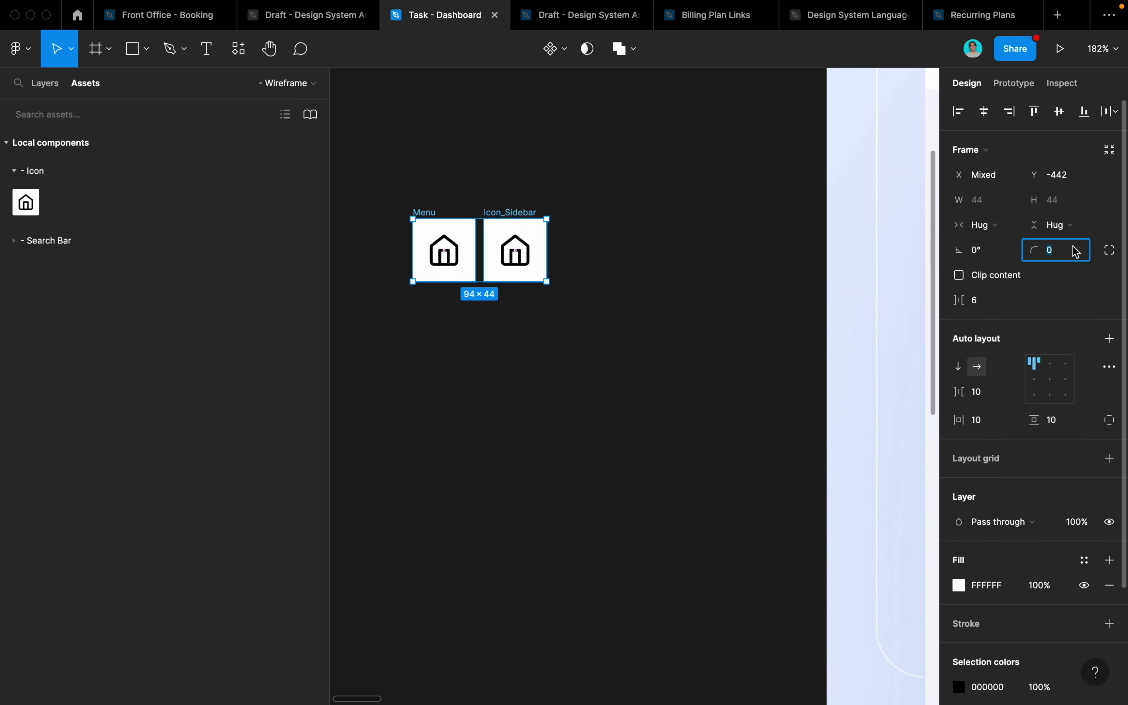
text(100)
key(Return)
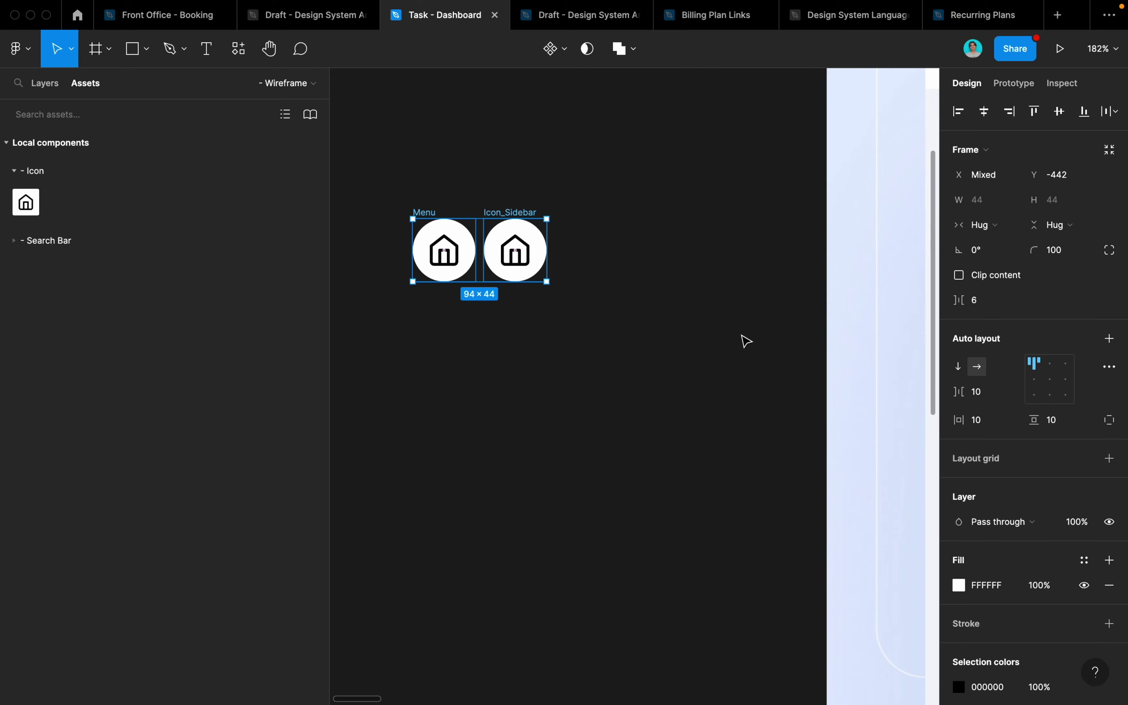
Step: Fill the Menu circle with Sky/Lightest and the Icon_Sidebar circle with Primary/Lightest
click(431, 215)
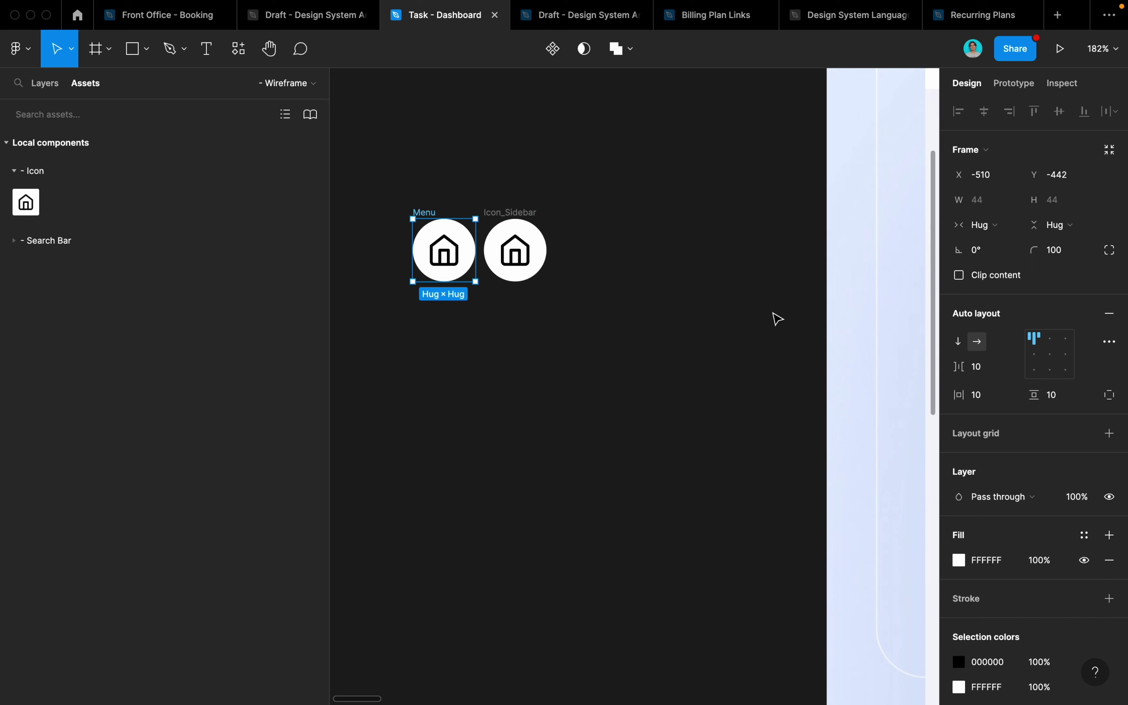
click(1084, 559)
scroll(1022, 607, down, 10)
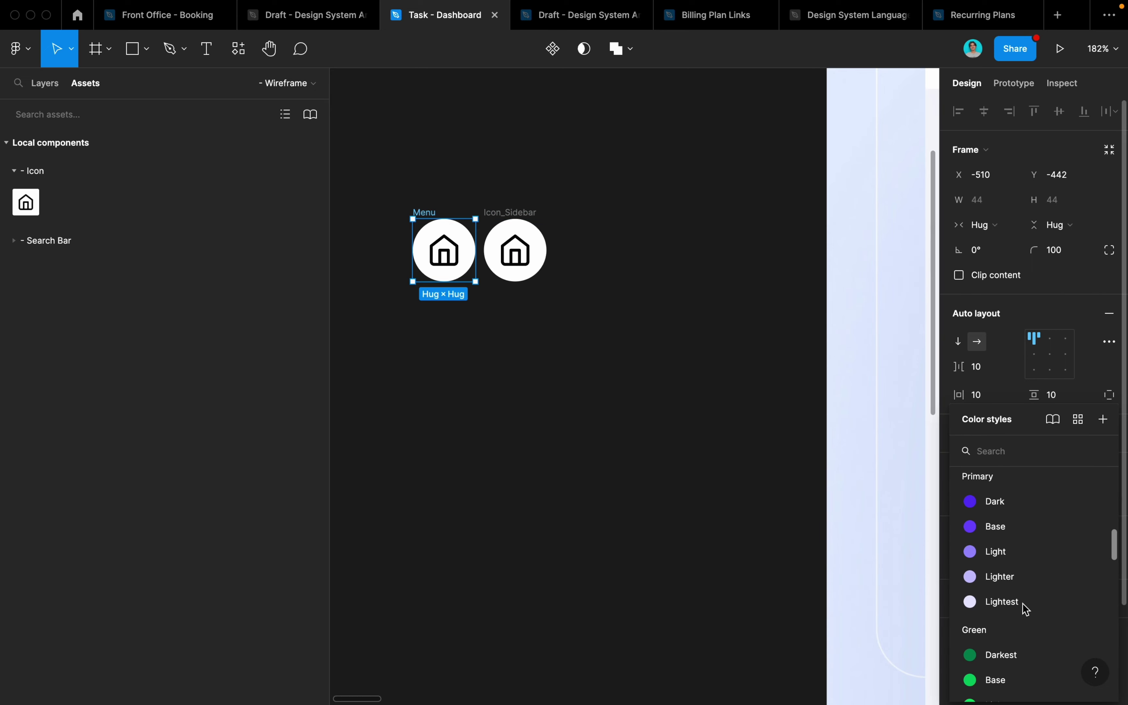
scroll(1022, 607, up, 3)
click(1006, 557)
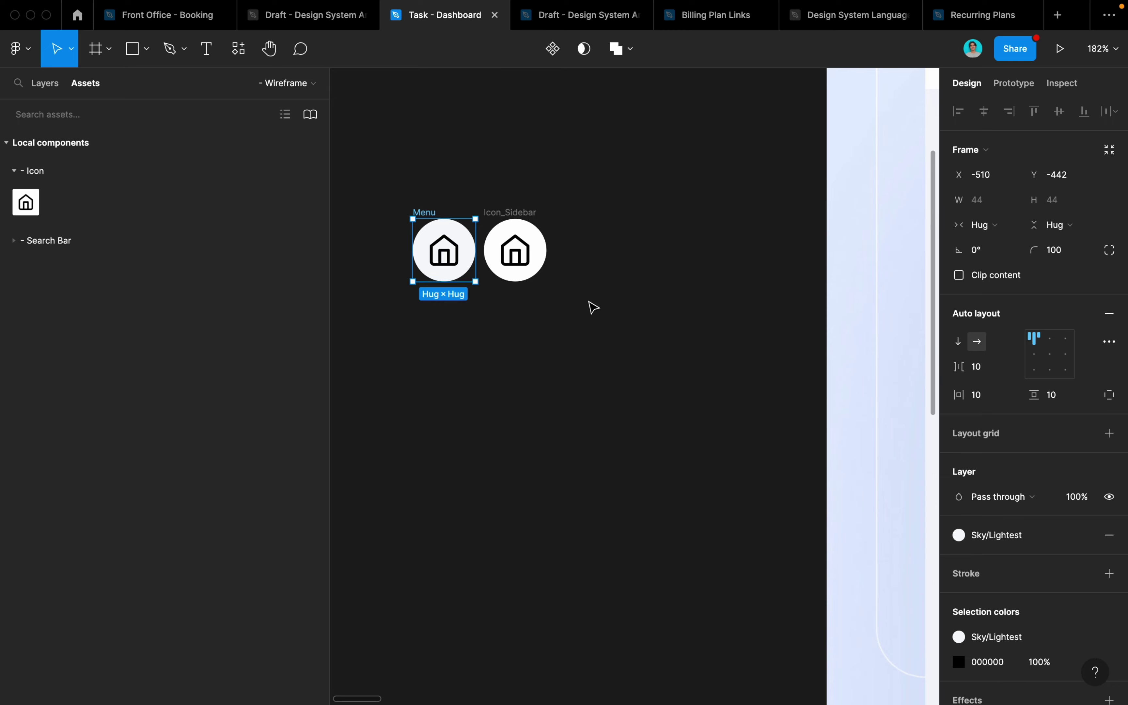
click(515, 250)
click(1084, 535)
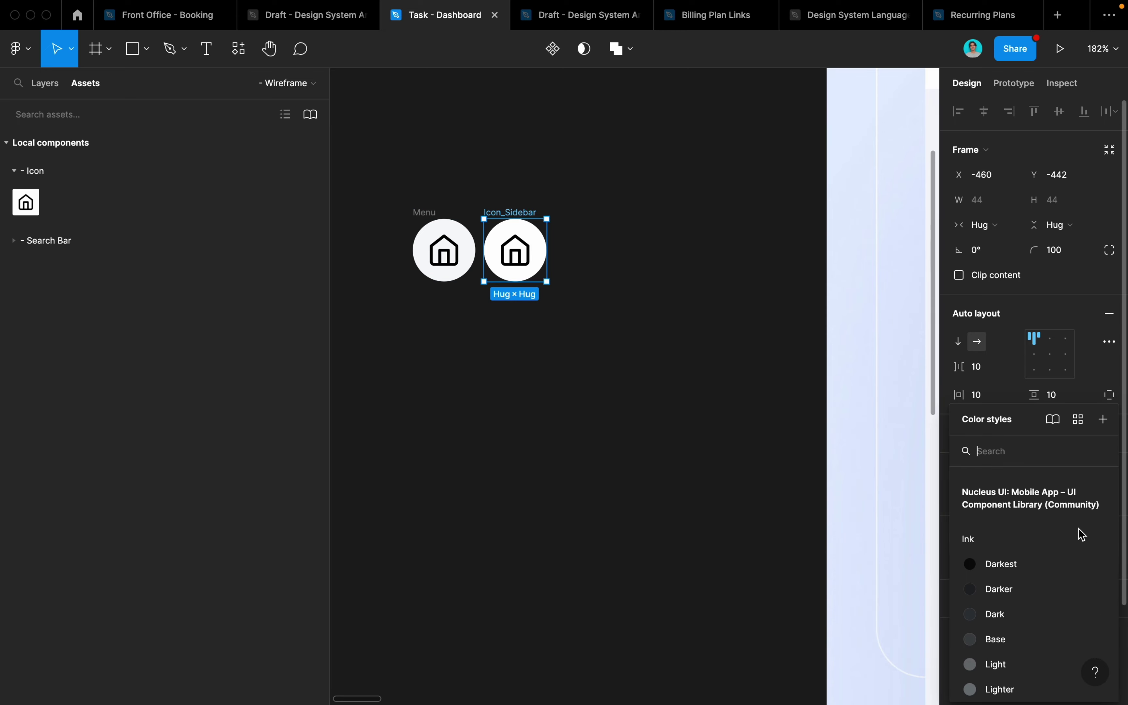
scroll(1016, 622, down, 5)
scroll(1017, 622, down, 2)
scroll(1021, 625, down, 1)
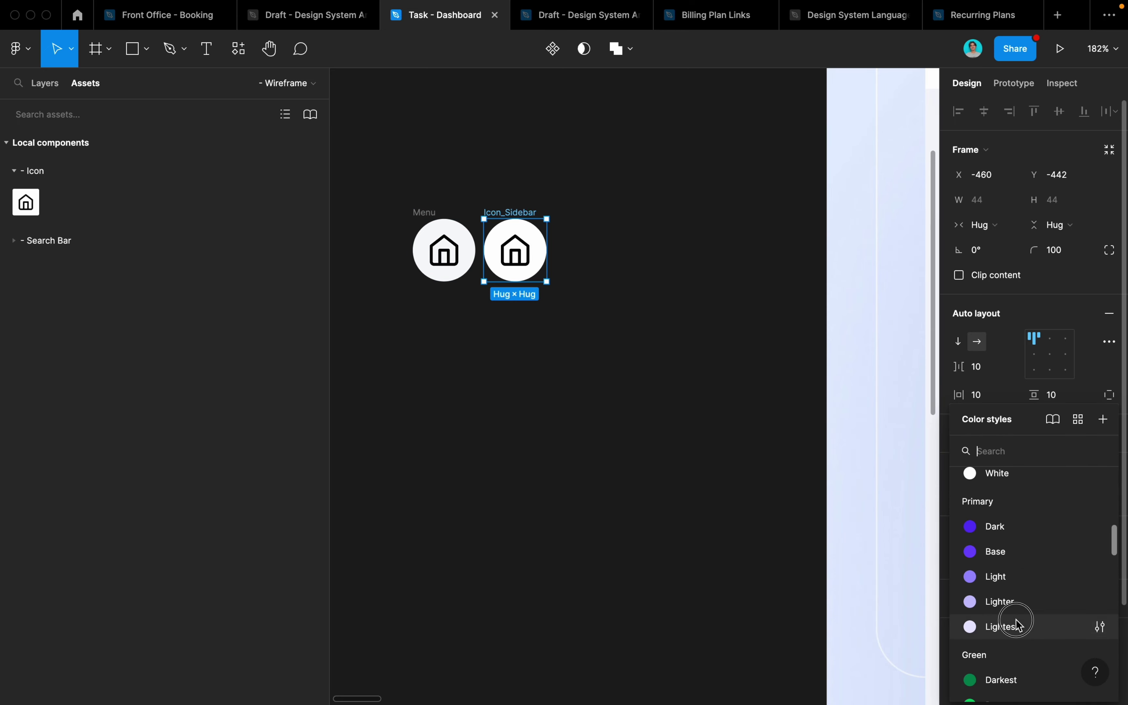
click(1013, 629)
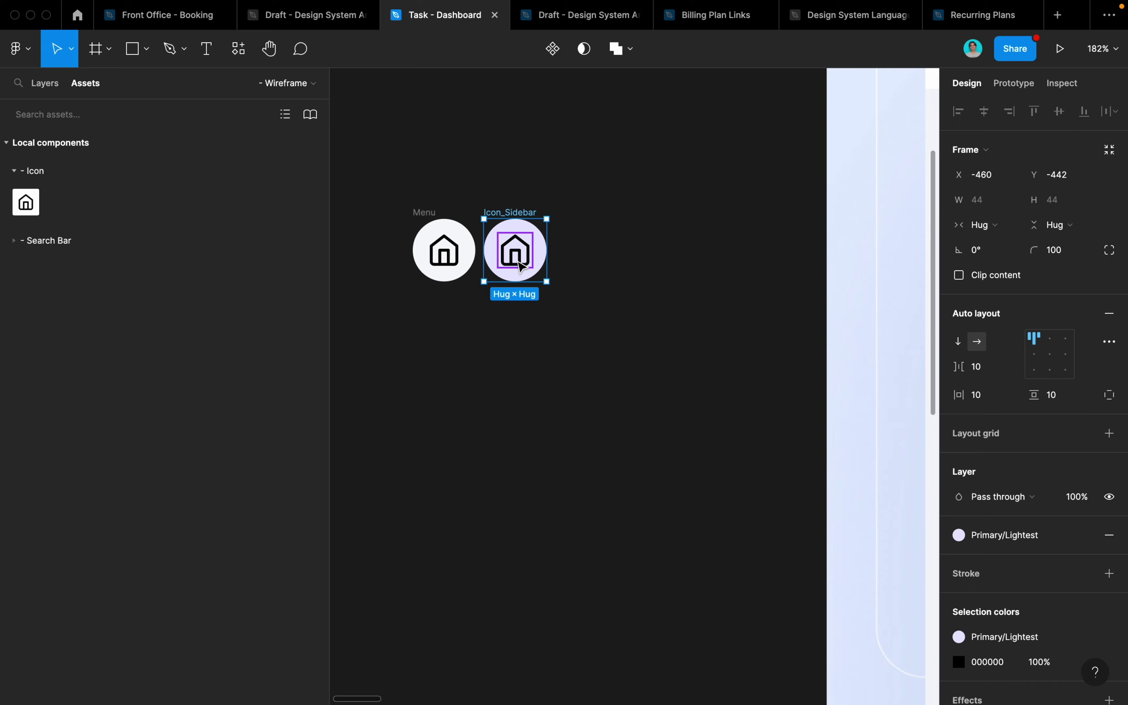
Step: Colour the sidebar icon Primary/Base and the Menu icon Ink/Dark
double_click(518, 266)
click(1085, 605)
scroll(791, 557, down, 2)
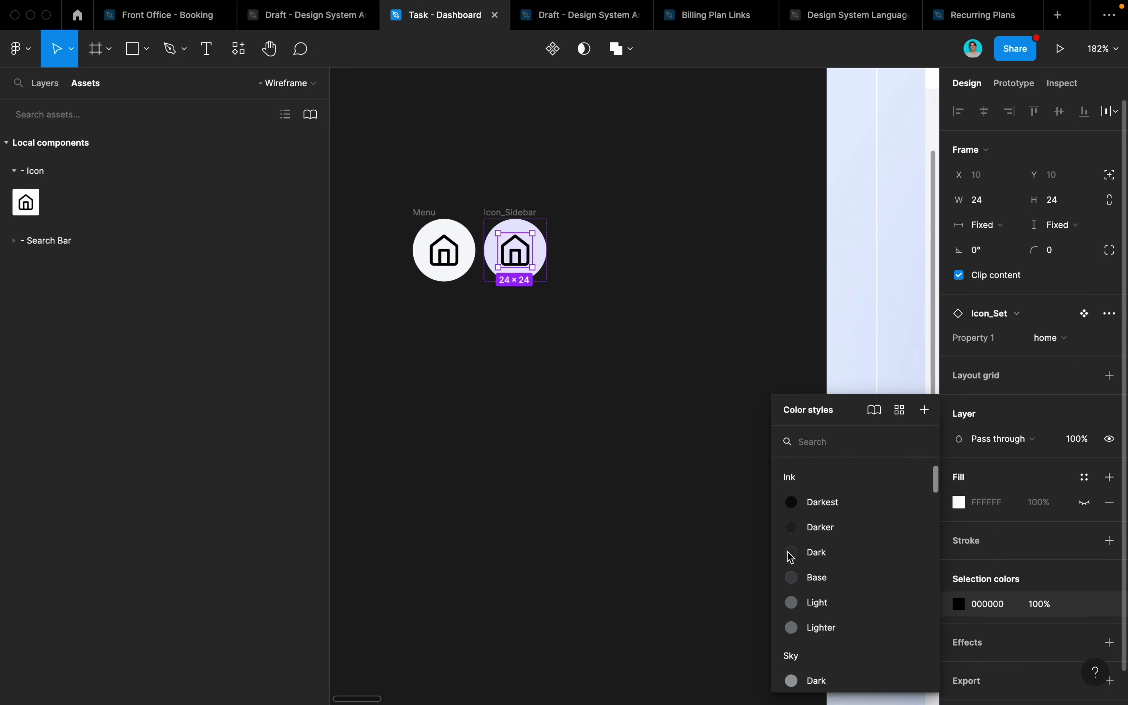
scroll(790, 557, down, 2)
scroll(843, 609, down, 4)
scroll(839, 609, down, 2)
click(823, 591)
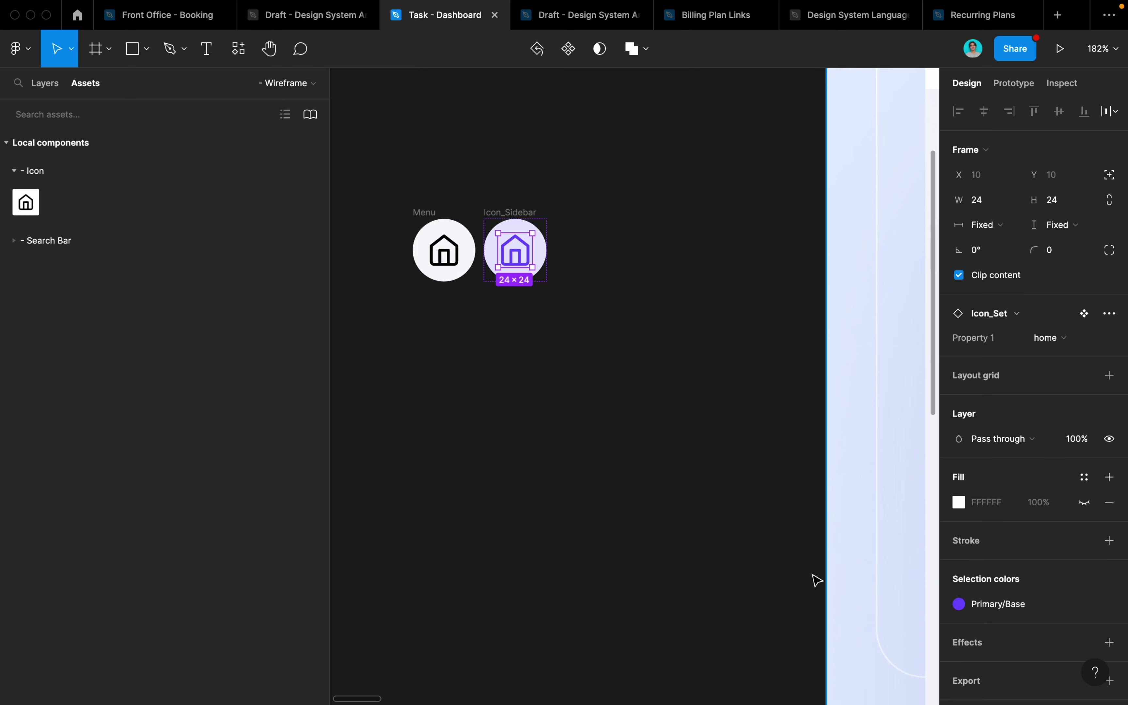
click(441, 221)
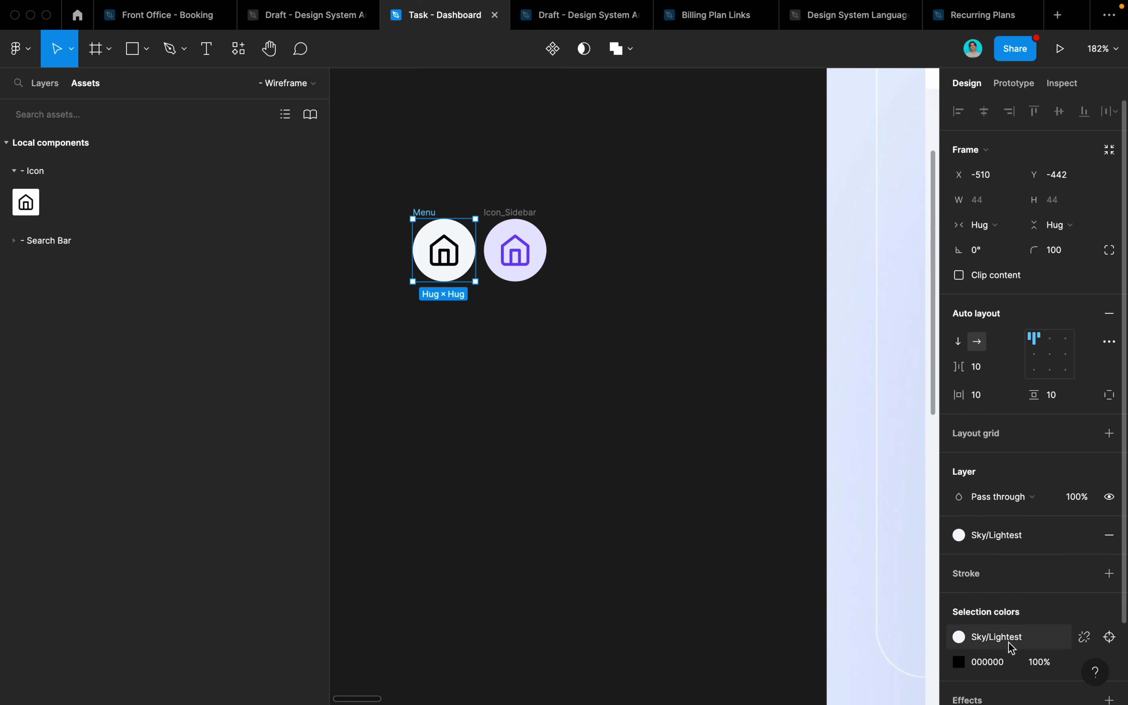
click(1085, 662)
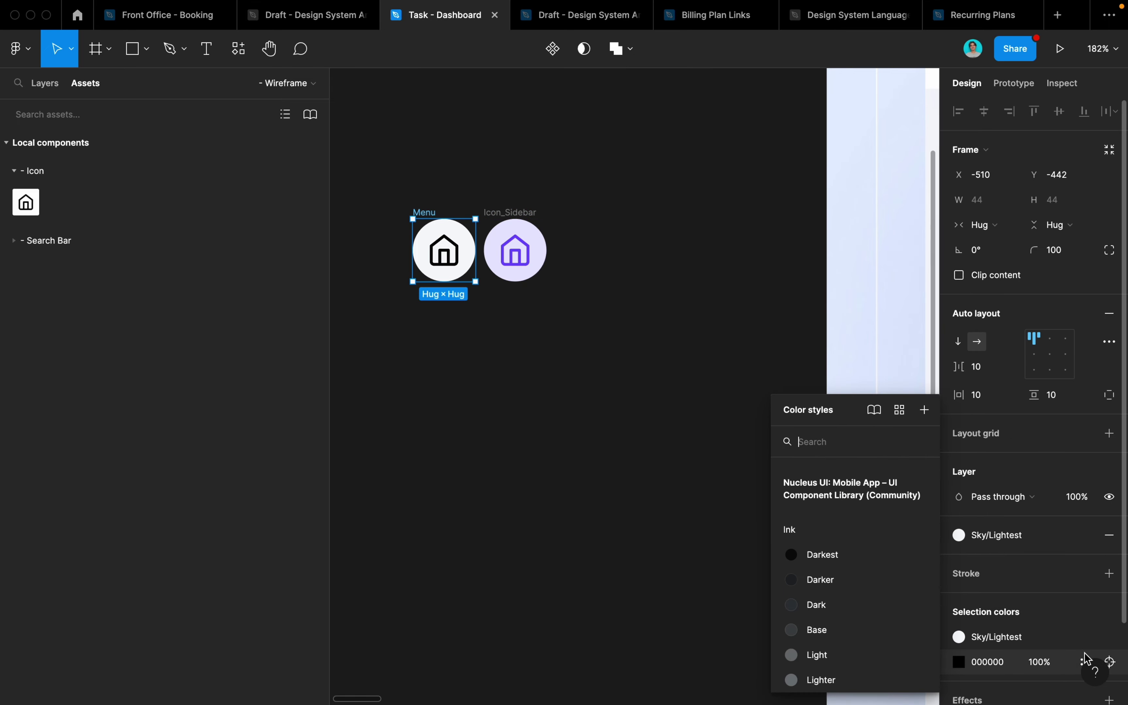
click(837, 601)
click(705, 506)
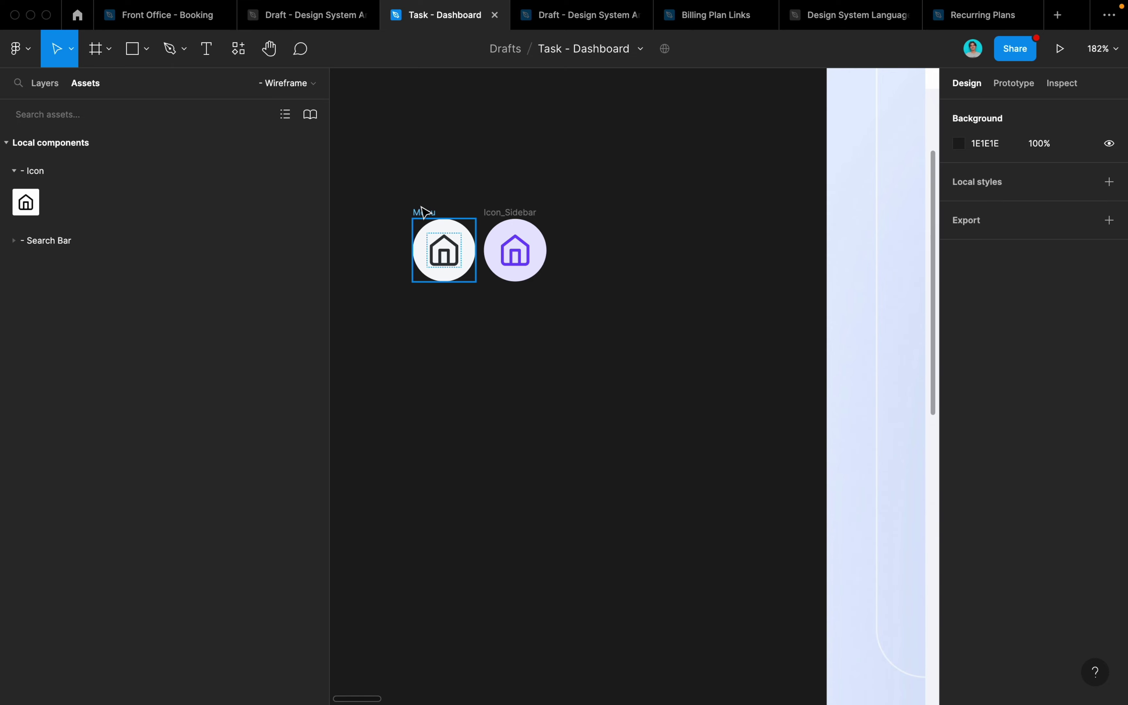
Step: Rename the purple right frame Menu as well
scroll(424, 213, up, 2)
scroll(433, 259, up, 3)
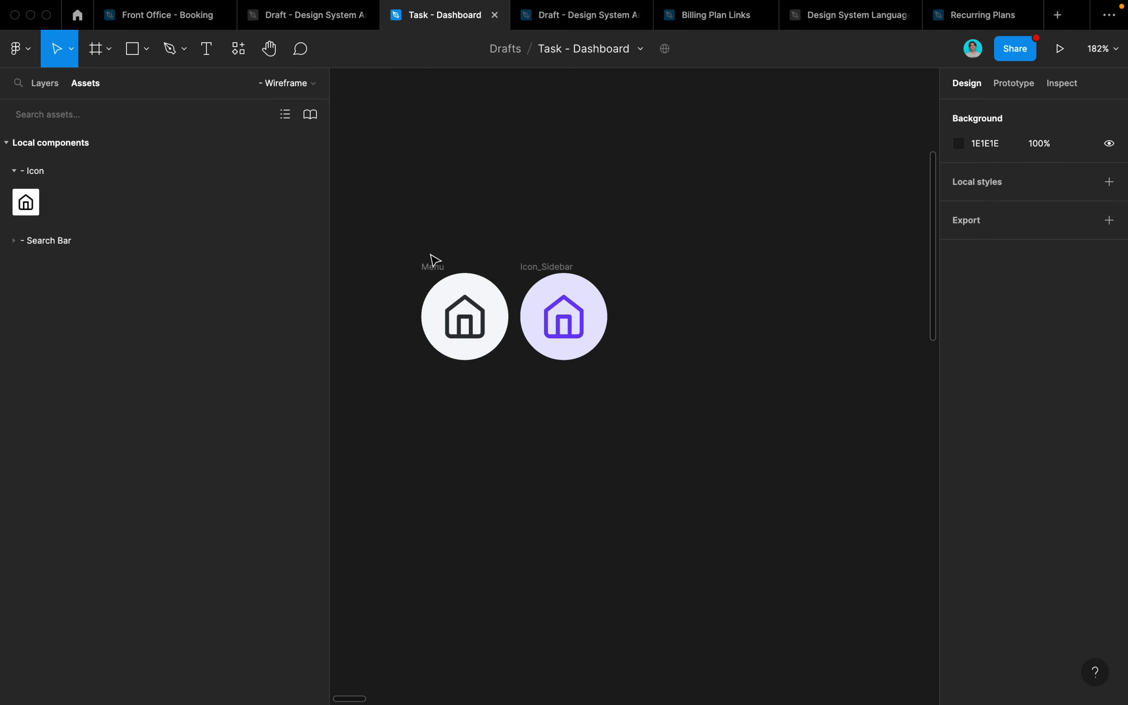
click(443, 266)
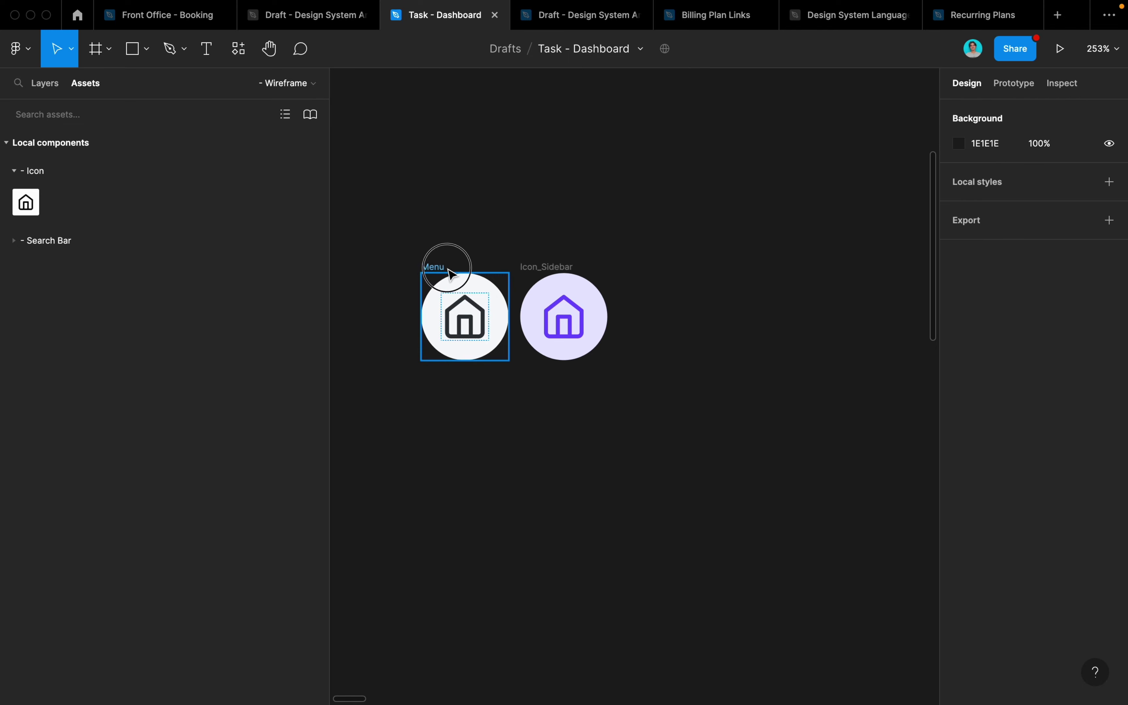
double_click(535, 268)
text(Menu)
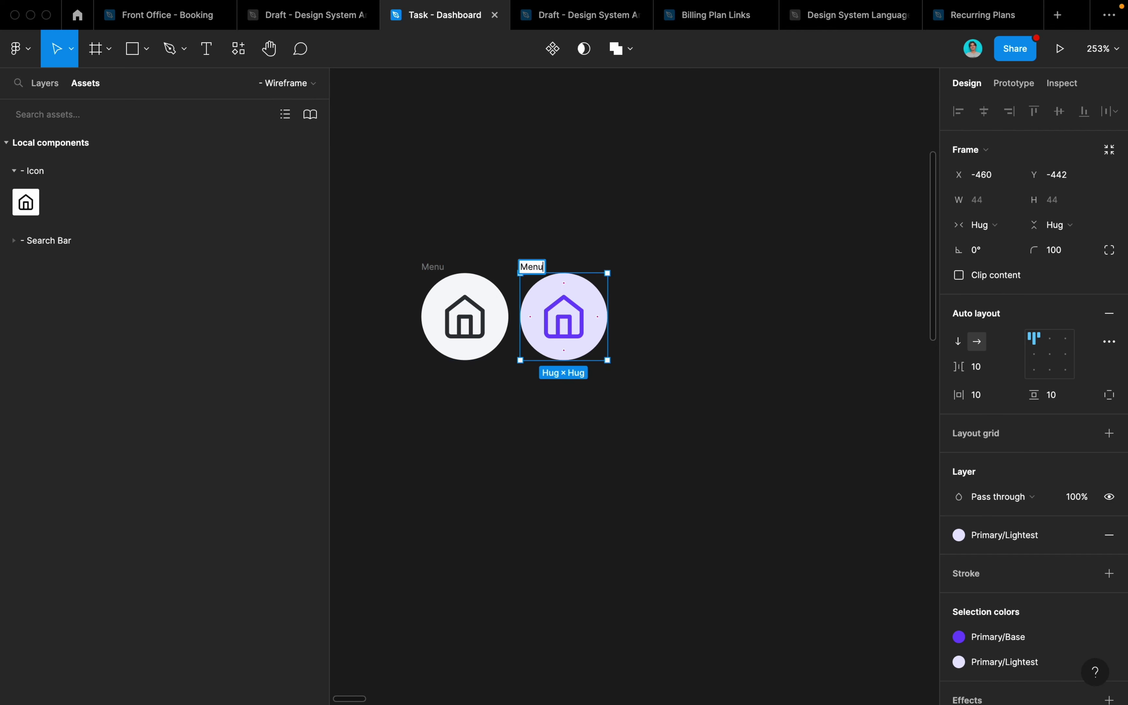
click(530, 210)
click(442, 264)
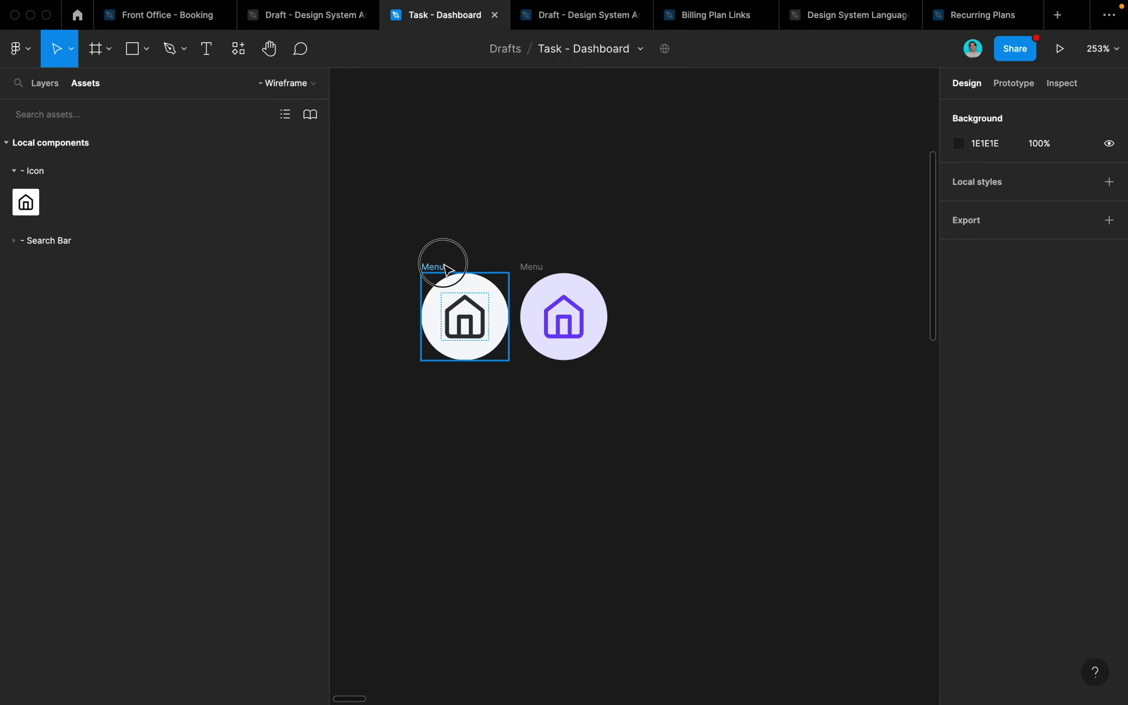
Step: Combine both Menu circles into a two-variant component set and open Property 1's settings
shift+click(543, 271)
click(559, 52)
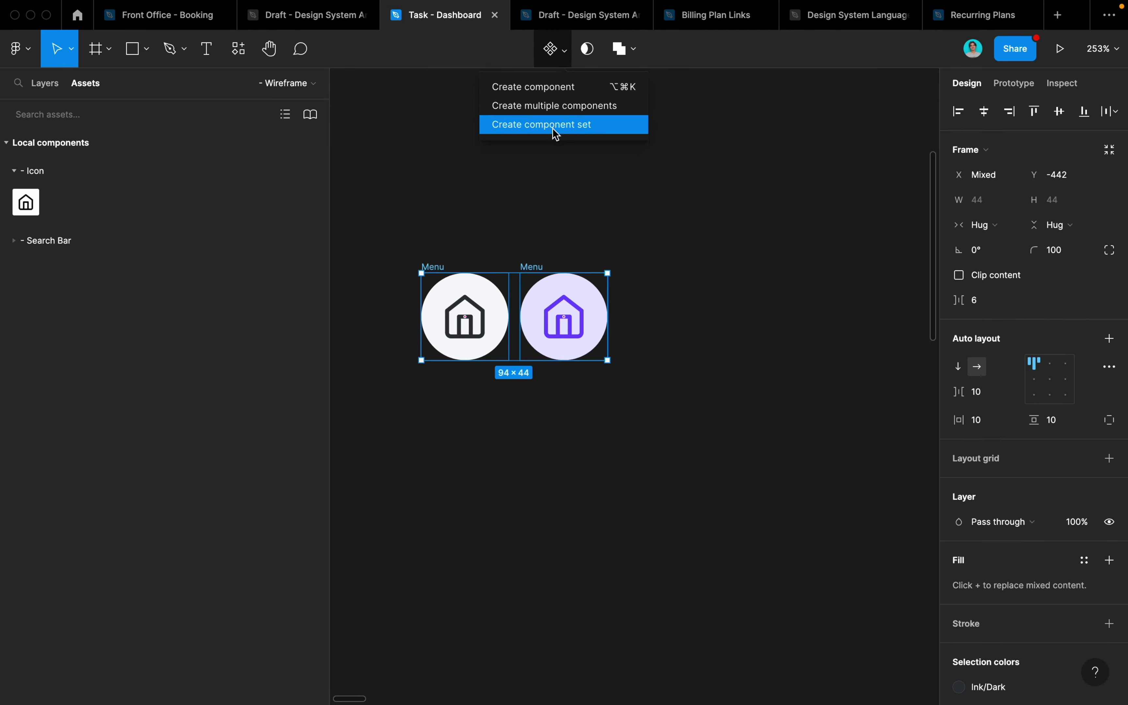
click(556, 134)
click(445, 203)
click(457, 332)
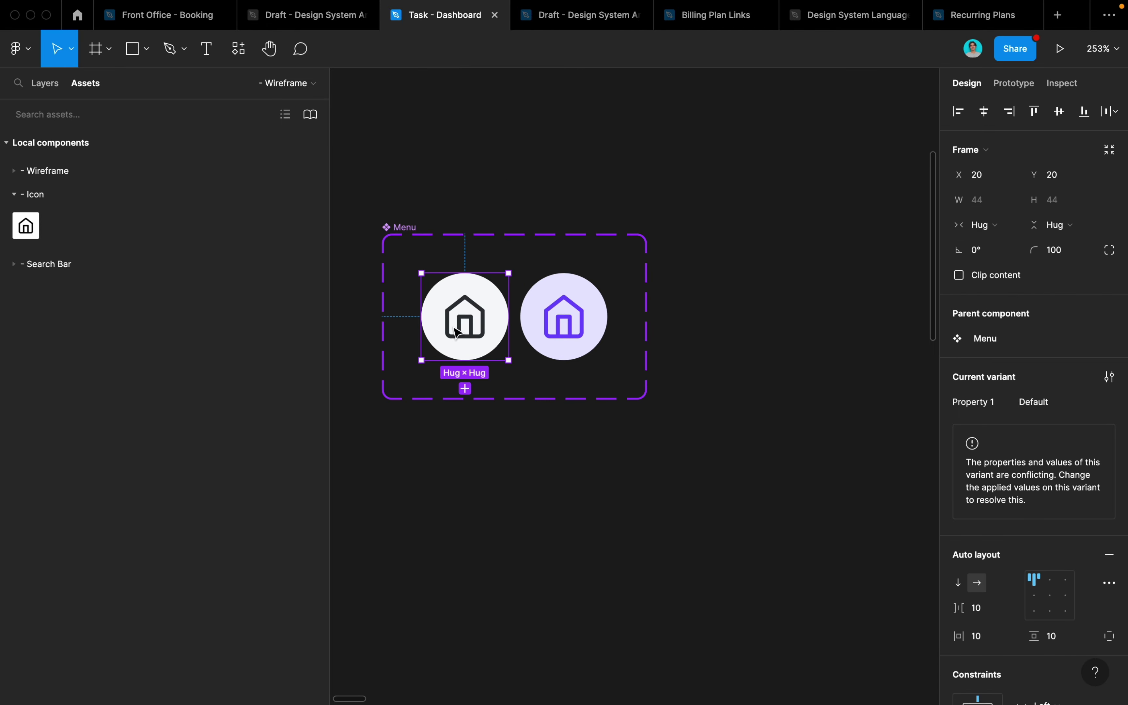
click(822, 371)
click(411, 227)
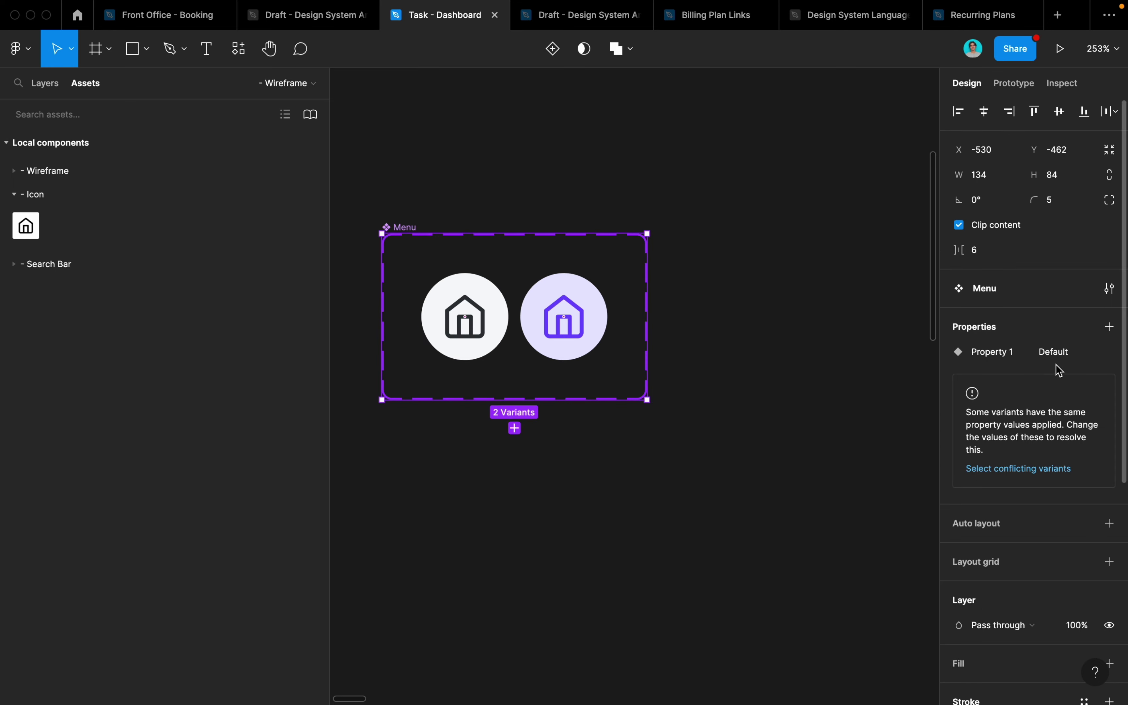
click(1086, 352)
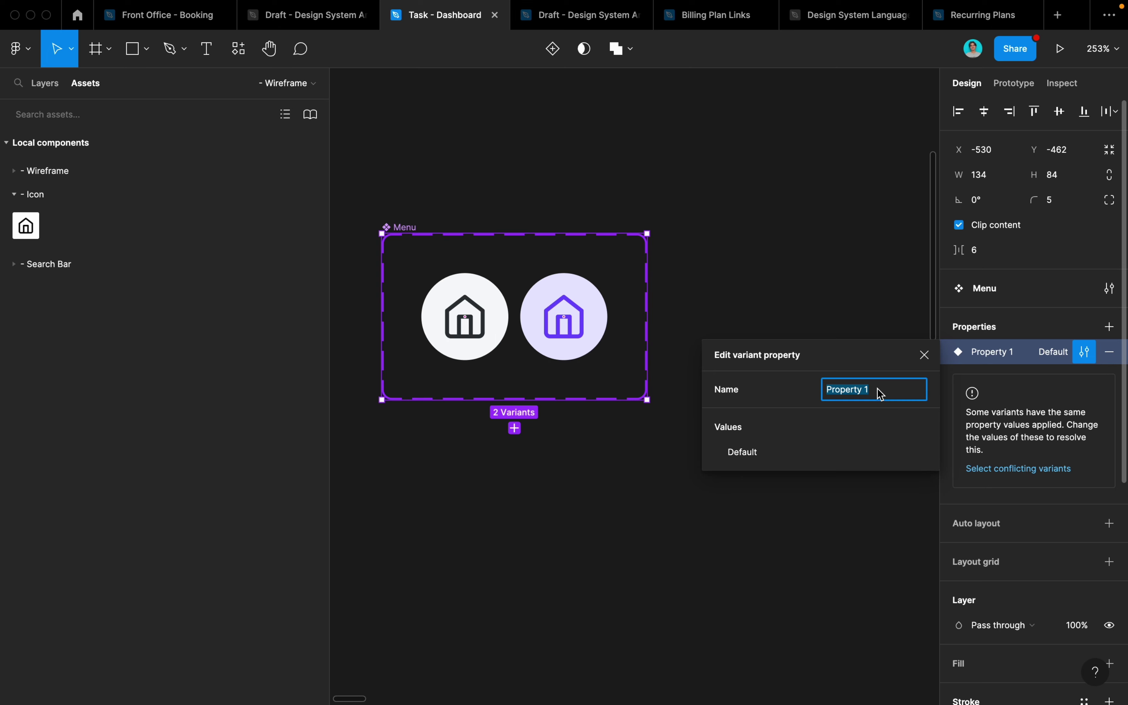
Step: Rename the component set Menu_Icon and its Property 1 variant property State
double_click(410, 228)
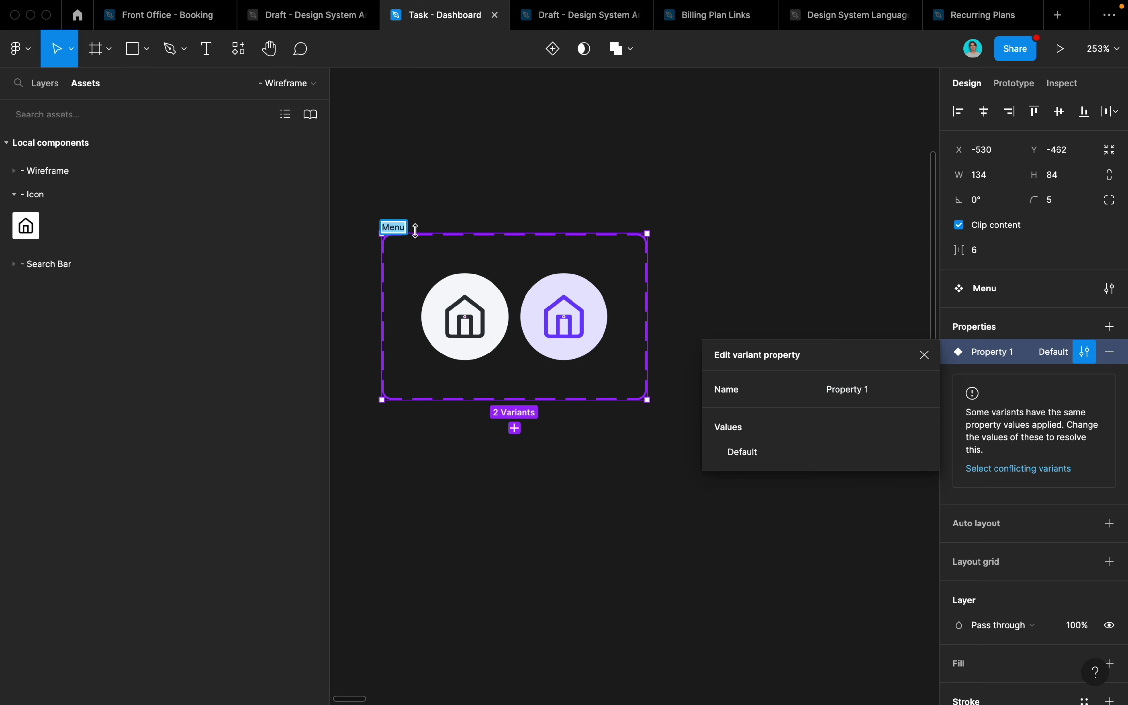
key(Right)
text(Ico)
click(873, 395)
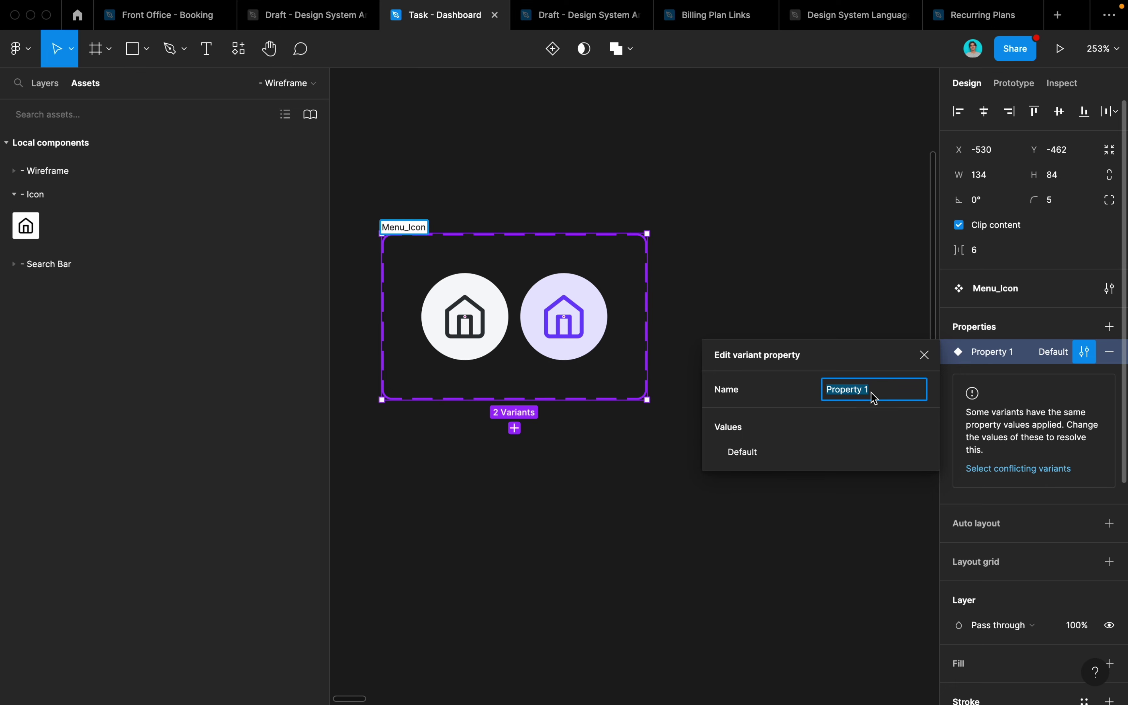
text(State)
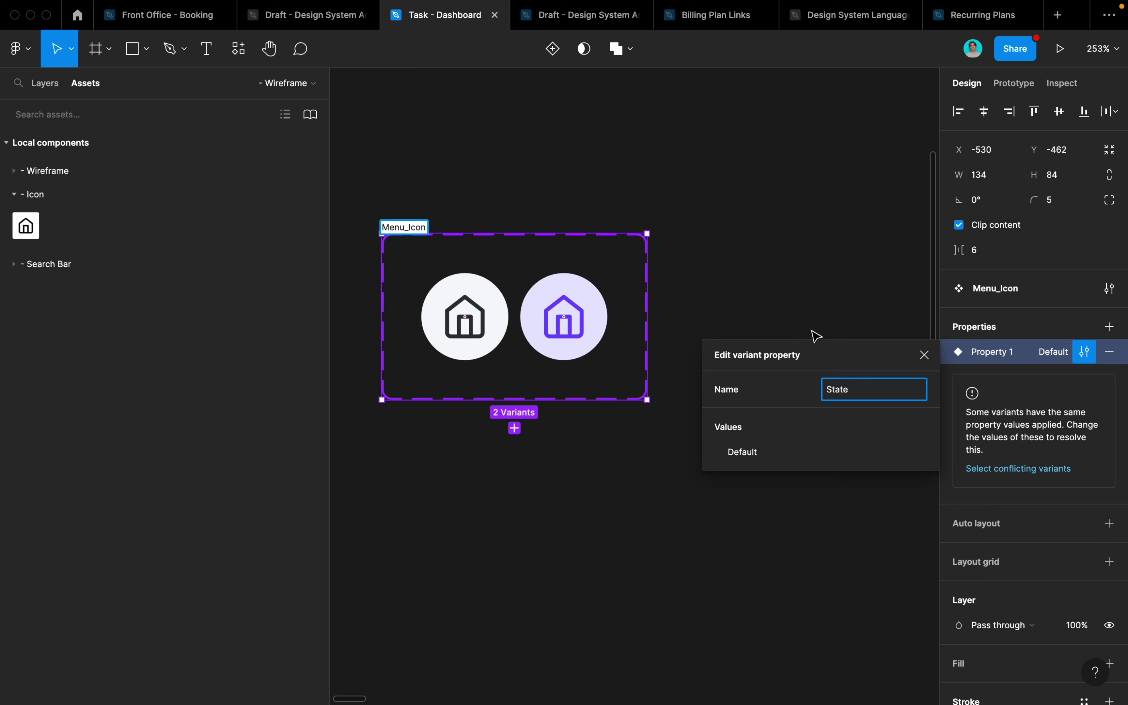
click(787, 311)
click(420, 227)
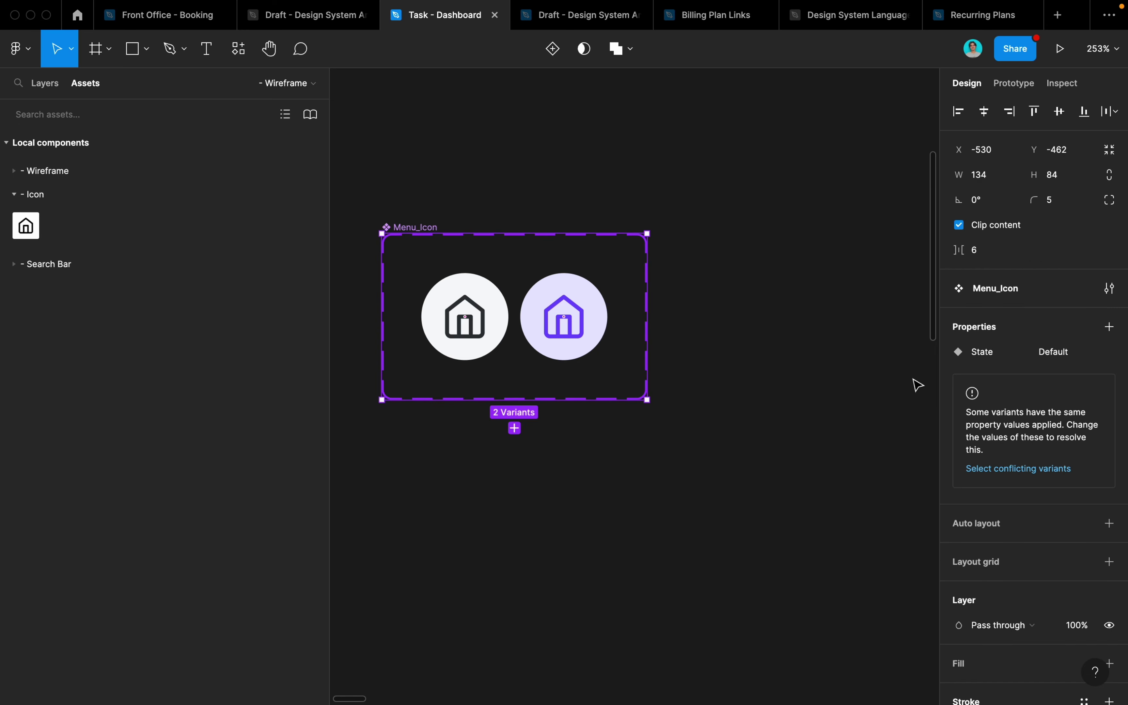
click(1085, 352)
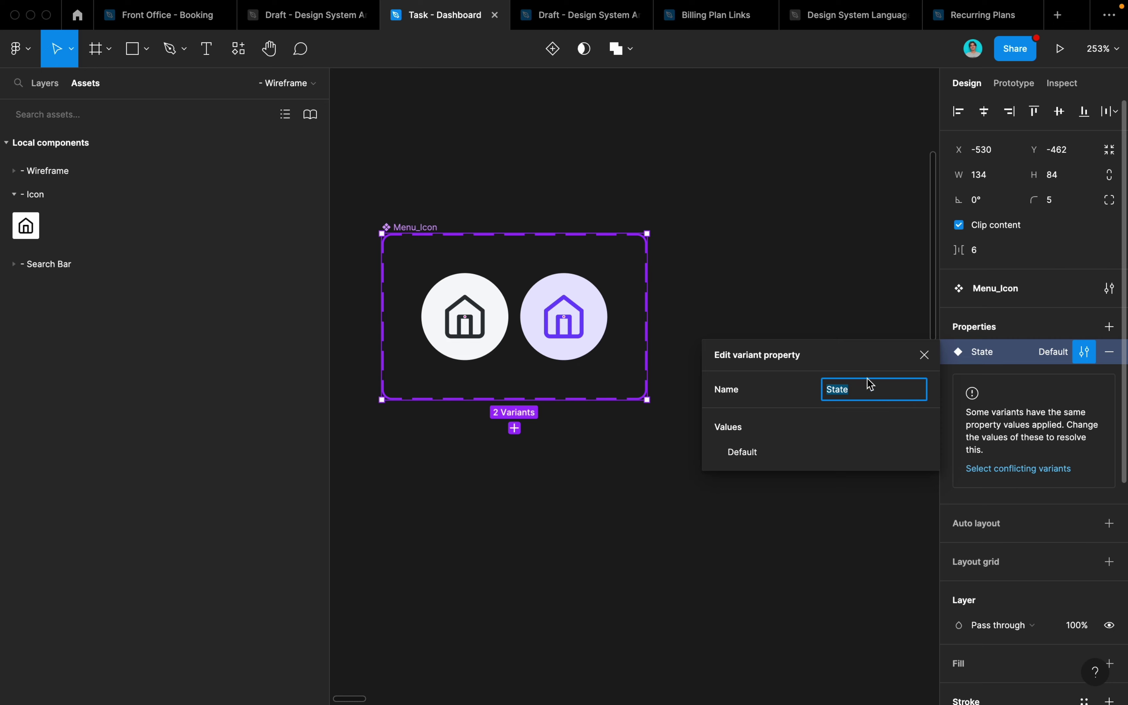
click(457, 308)
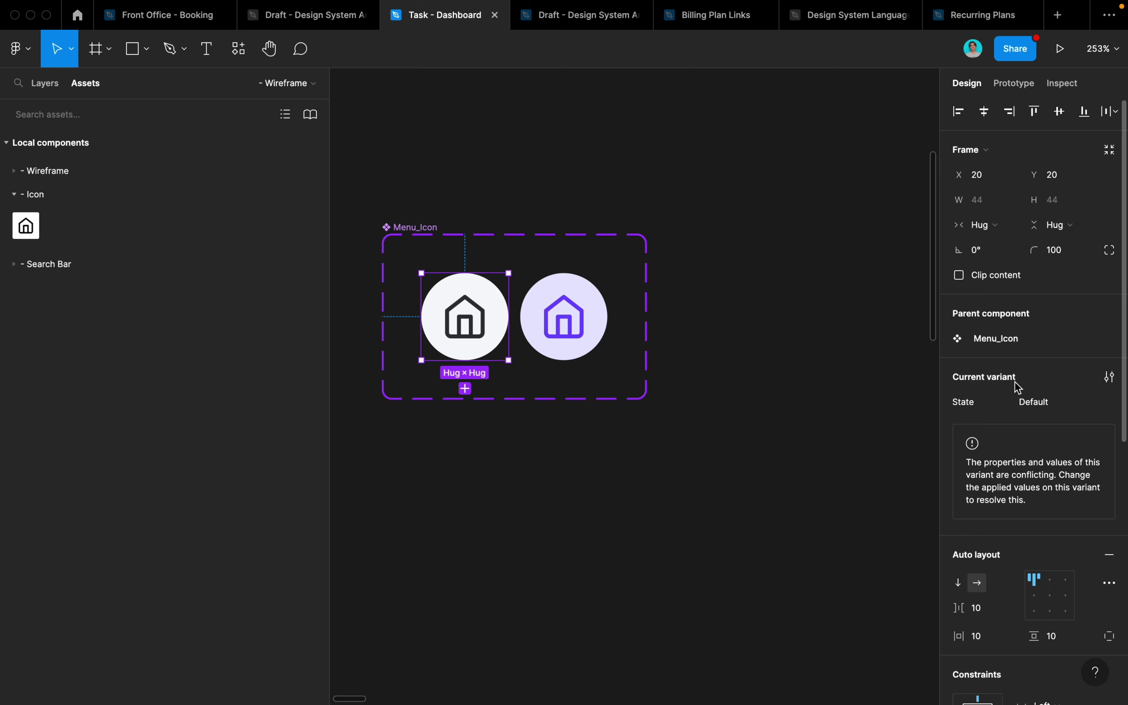
Step: Set the State value to No for the left variant and Yes for the purple one
click(1075, 405)
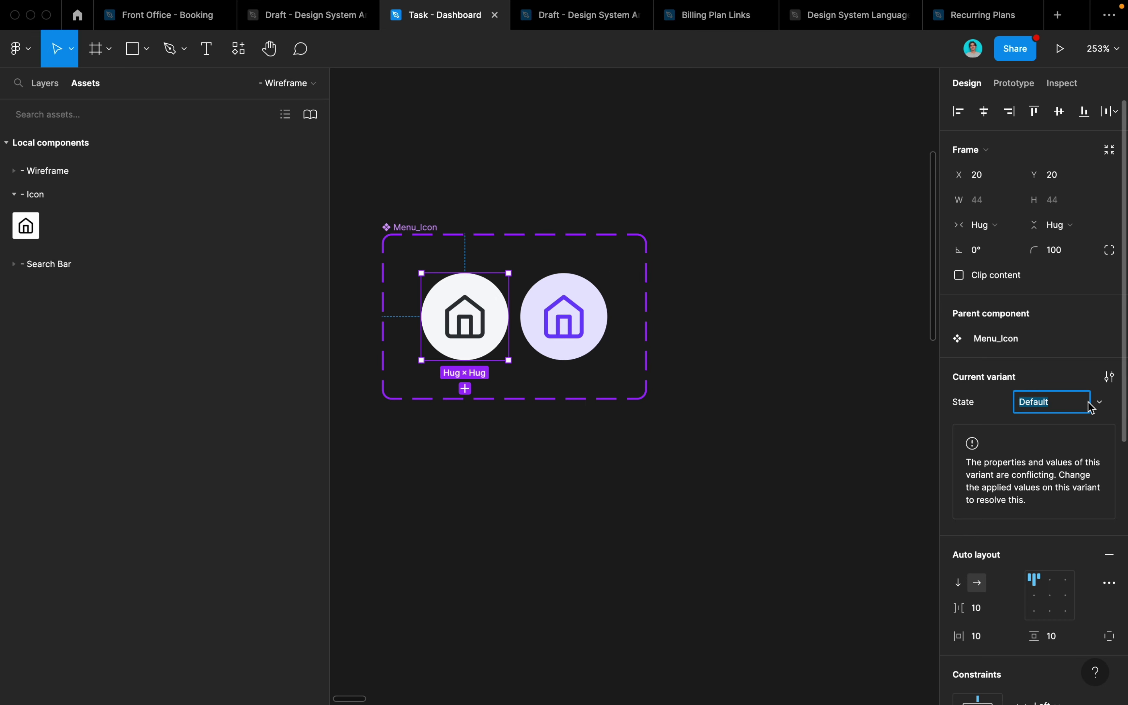
text(N)
text(o)
click(599, 319)
click(1070, 410)
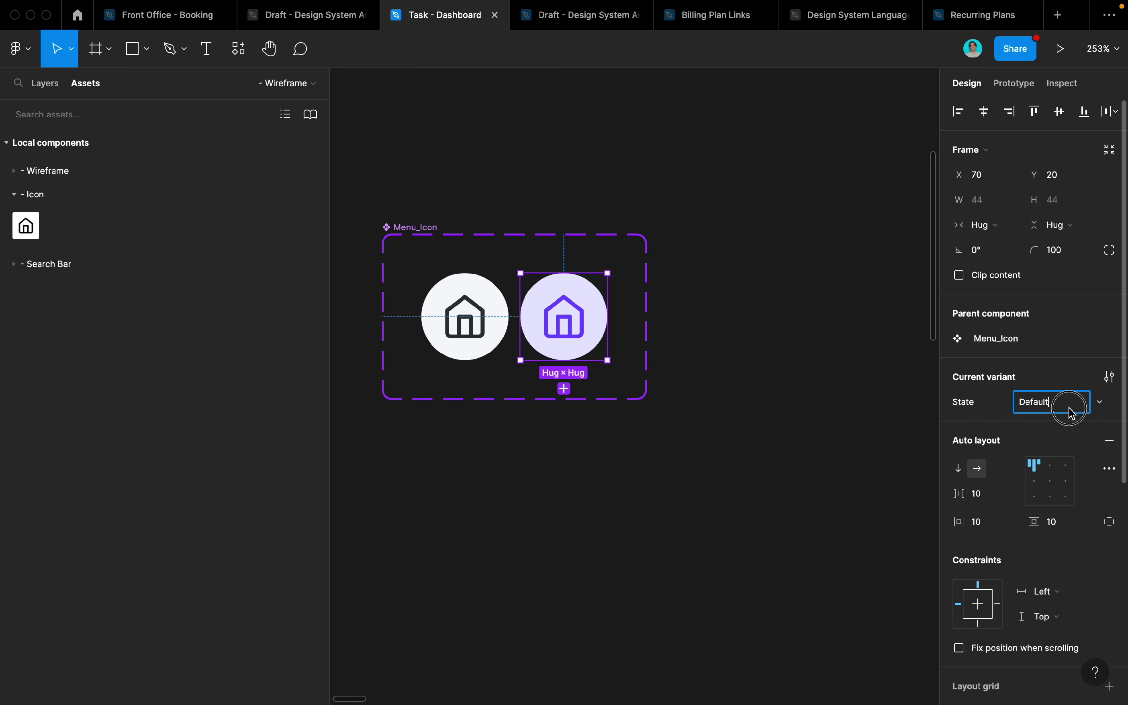
double_click(1071, 410)
click(1100, 401)
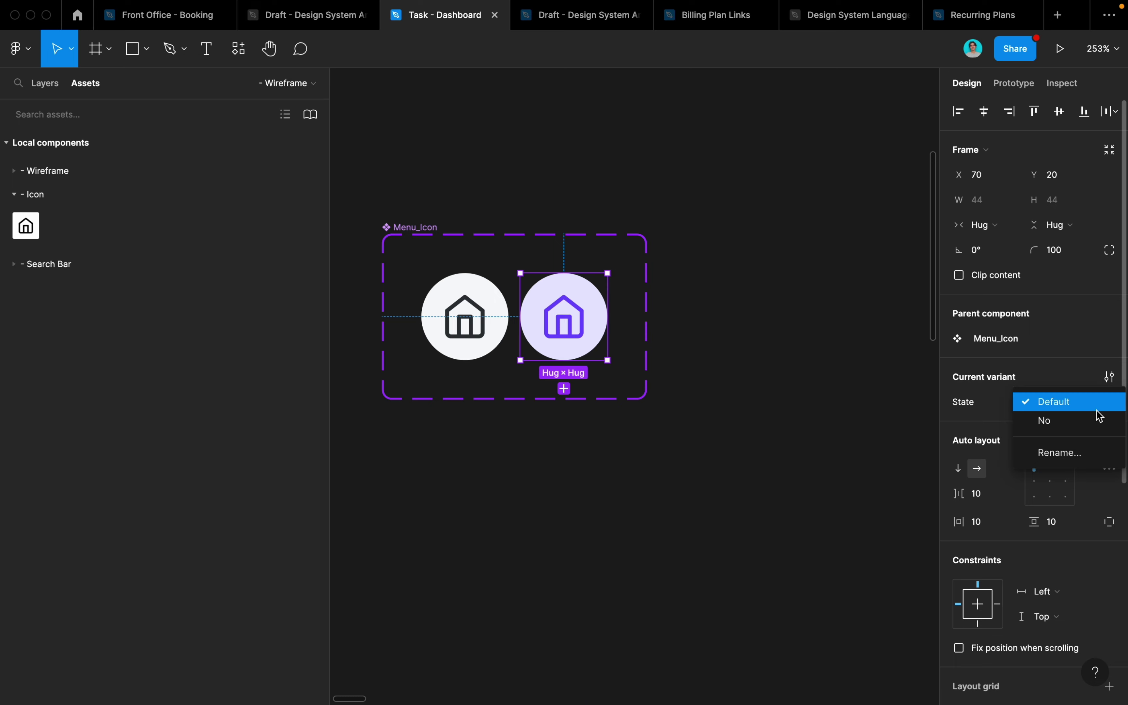
click(1069, 407)
text(Yes)
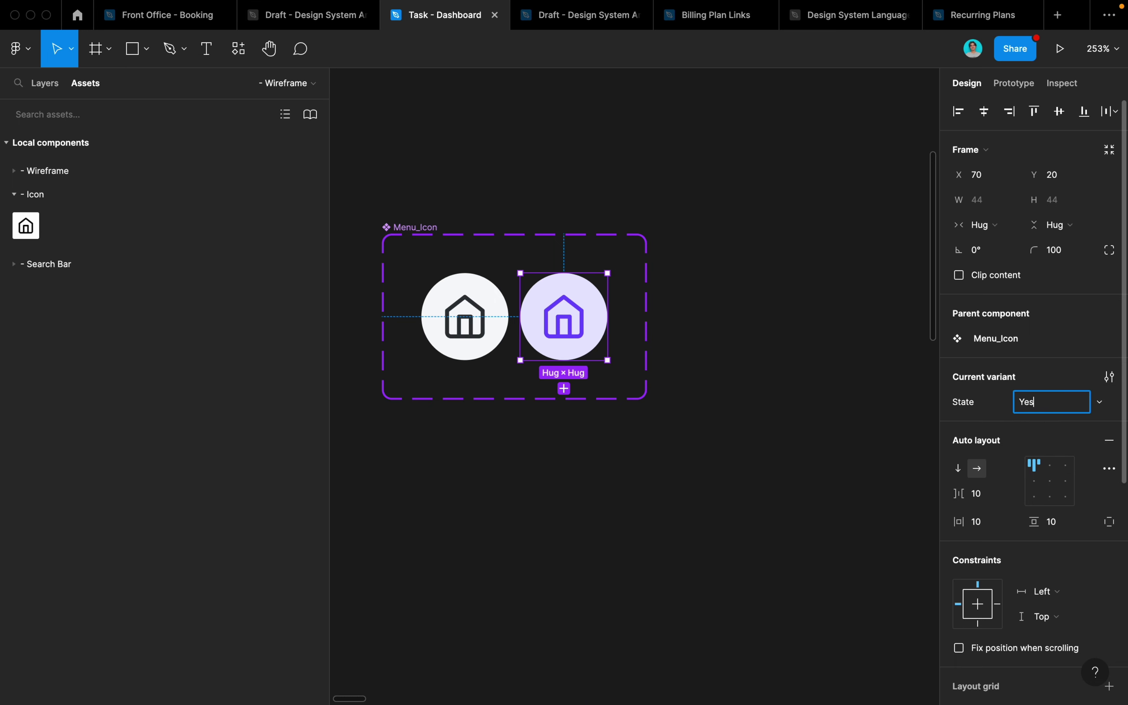
key(Return)
click(759, 469)
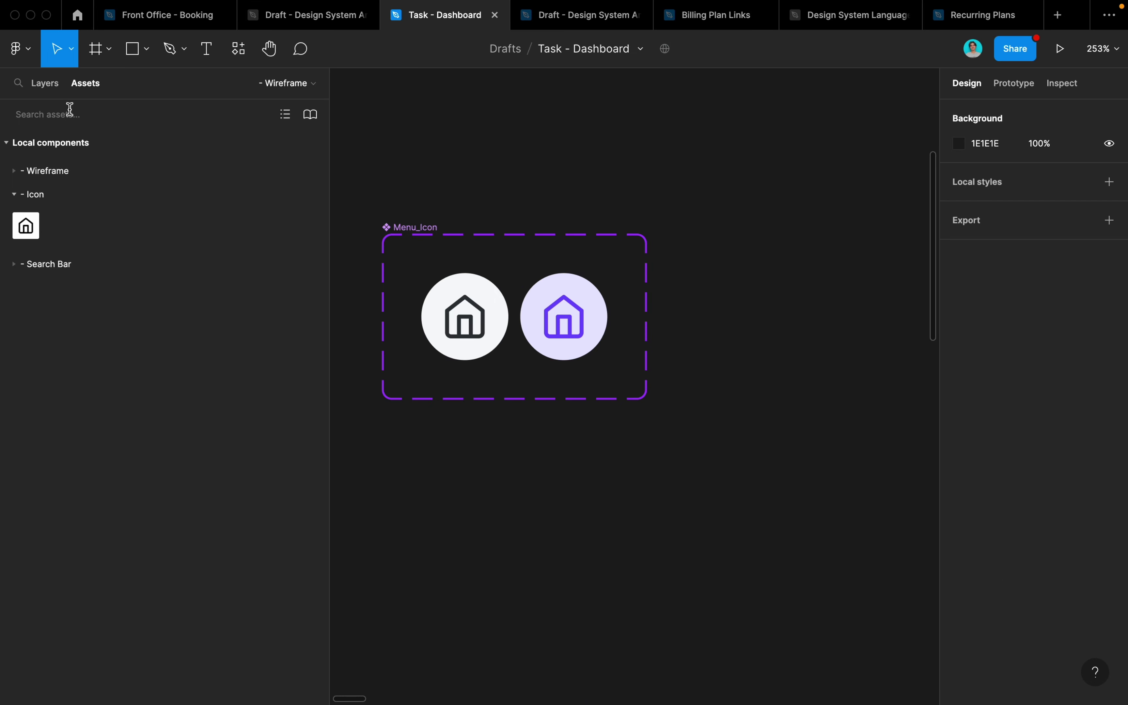
Step: Search Assets for 'me', place a Menu_Icon instance below the set, and toggle its State
text(men)
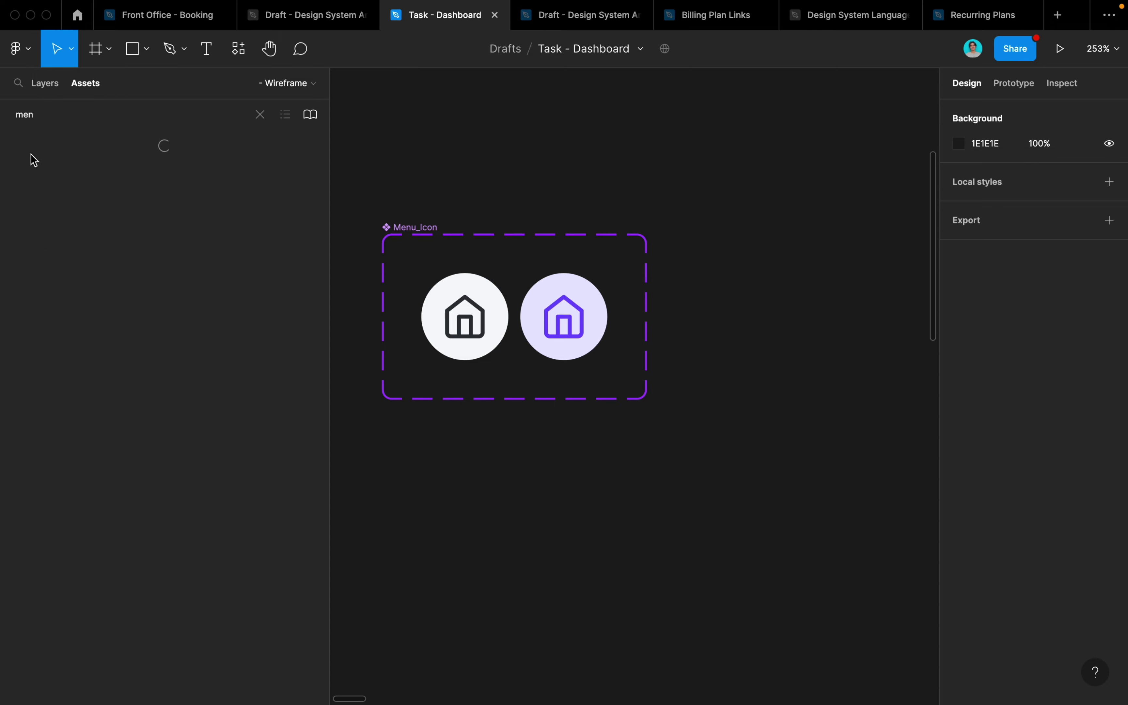
drag(25, 163, 581, 496)
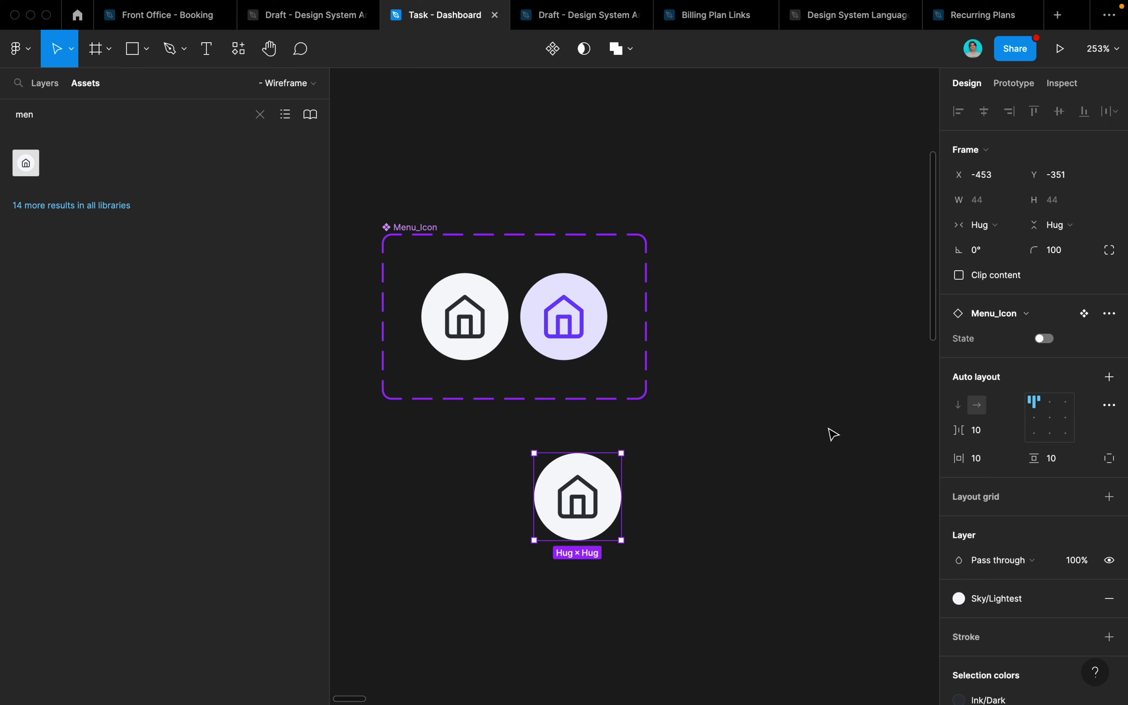
click(1045, 339)
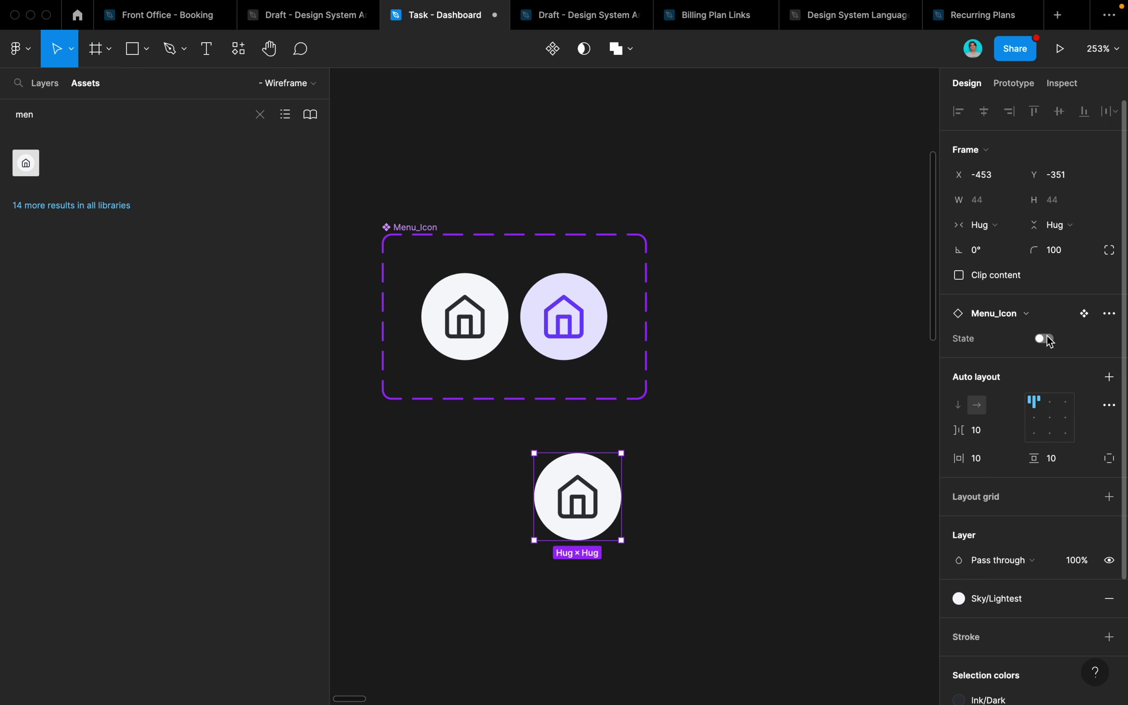
click(1045, 339)
Step: Select the home icon nested inside the grey No variant
double_click(576, 511)
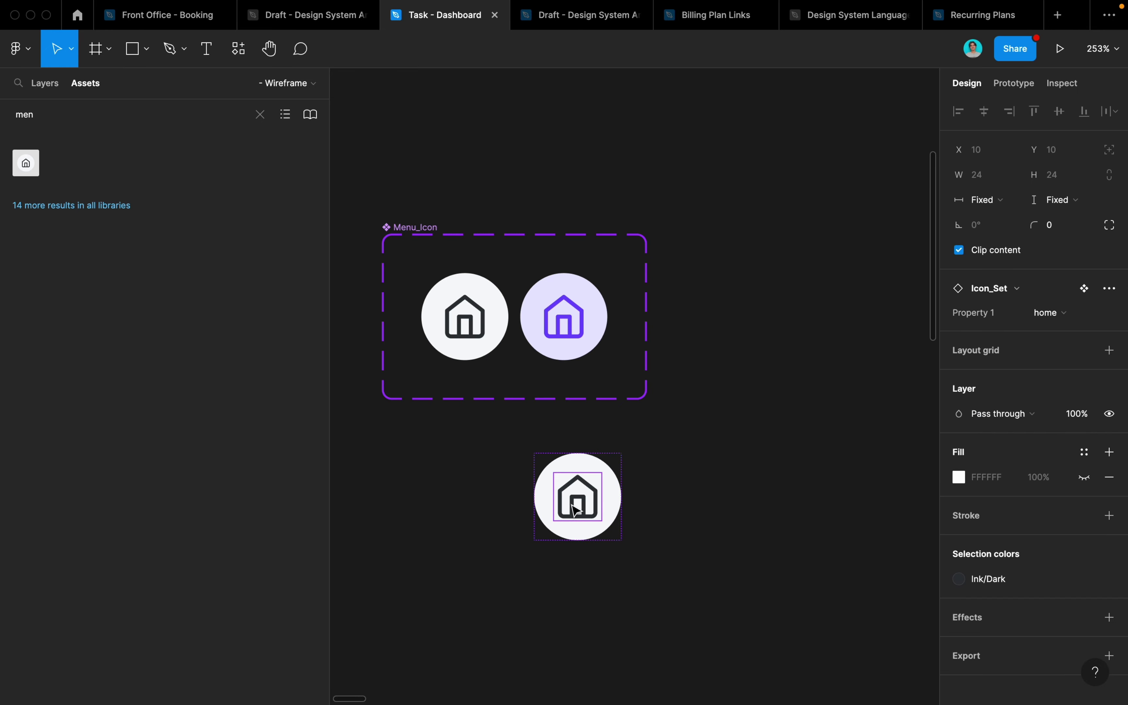
click(735, 456)
click(482, 326)
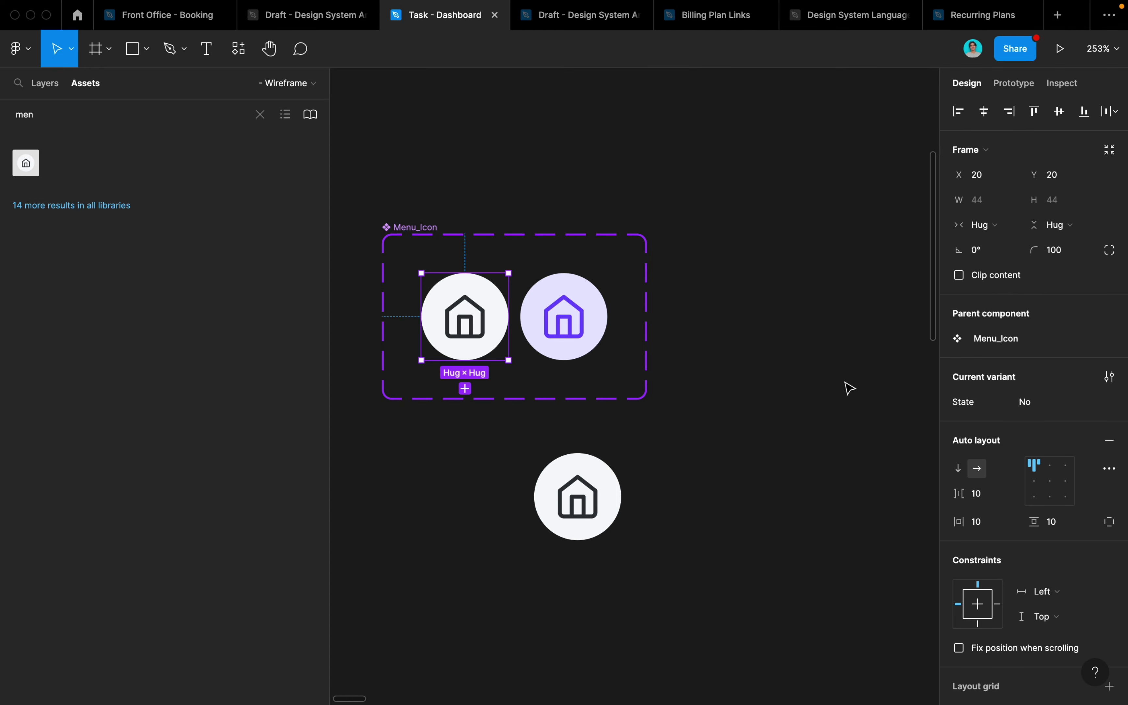
double_click(468, 321)
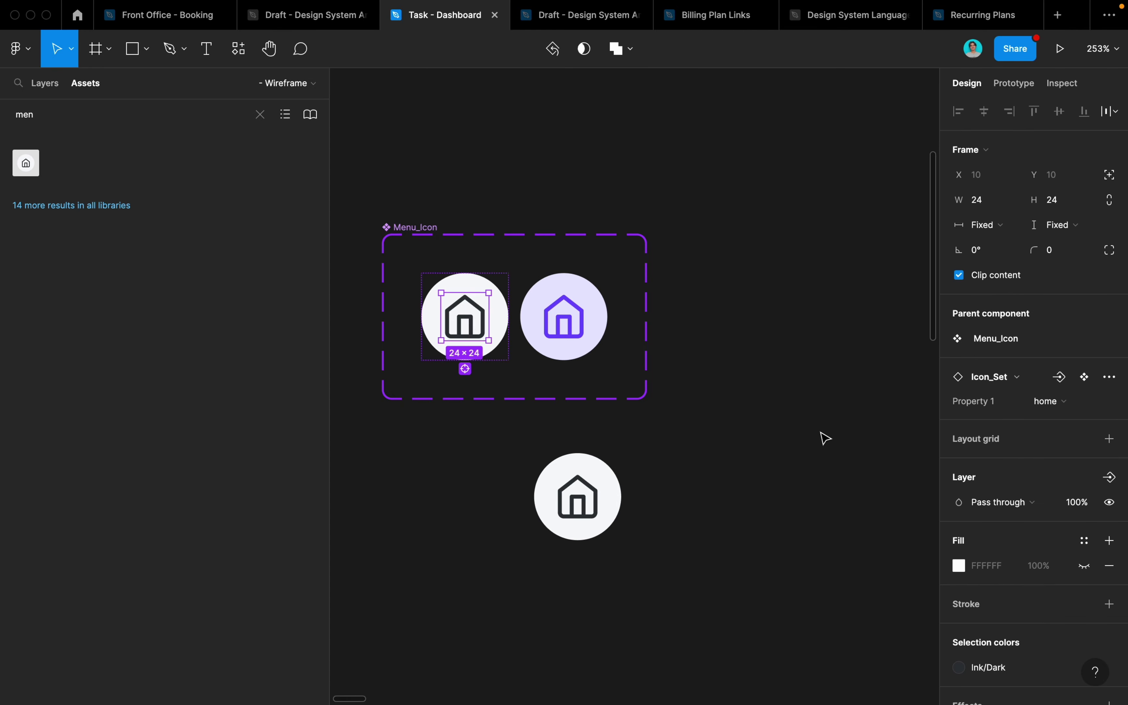
click(708, 406)
double_click(466, 320)
Step: Create an Icon instance-swap property on the nested icon and link both variants to it
click(1060, 377)
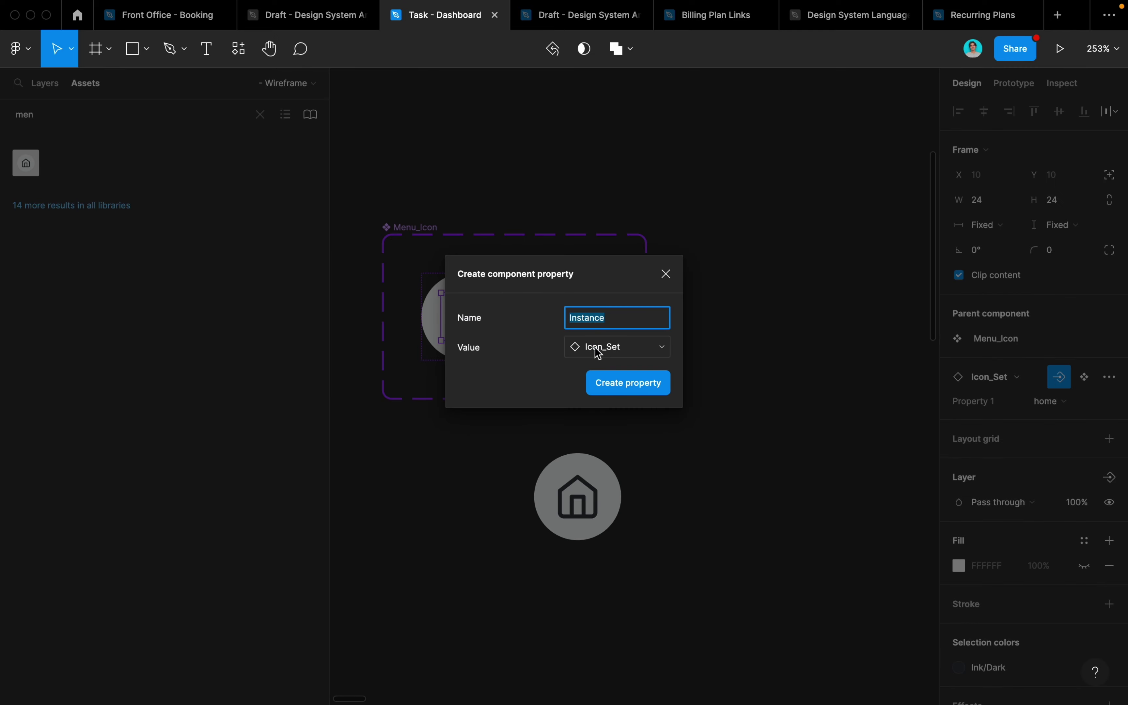
text(Icon)
key(Return)
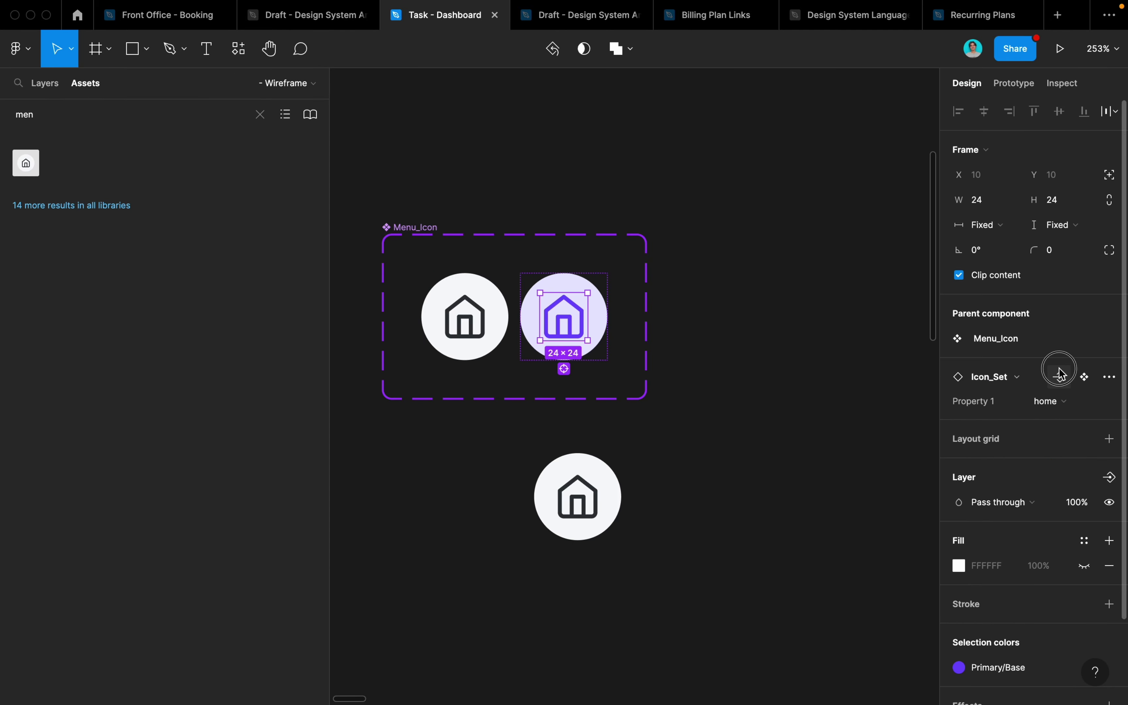
click(1059, 376)
click(1048, 407)
click(759, 384)
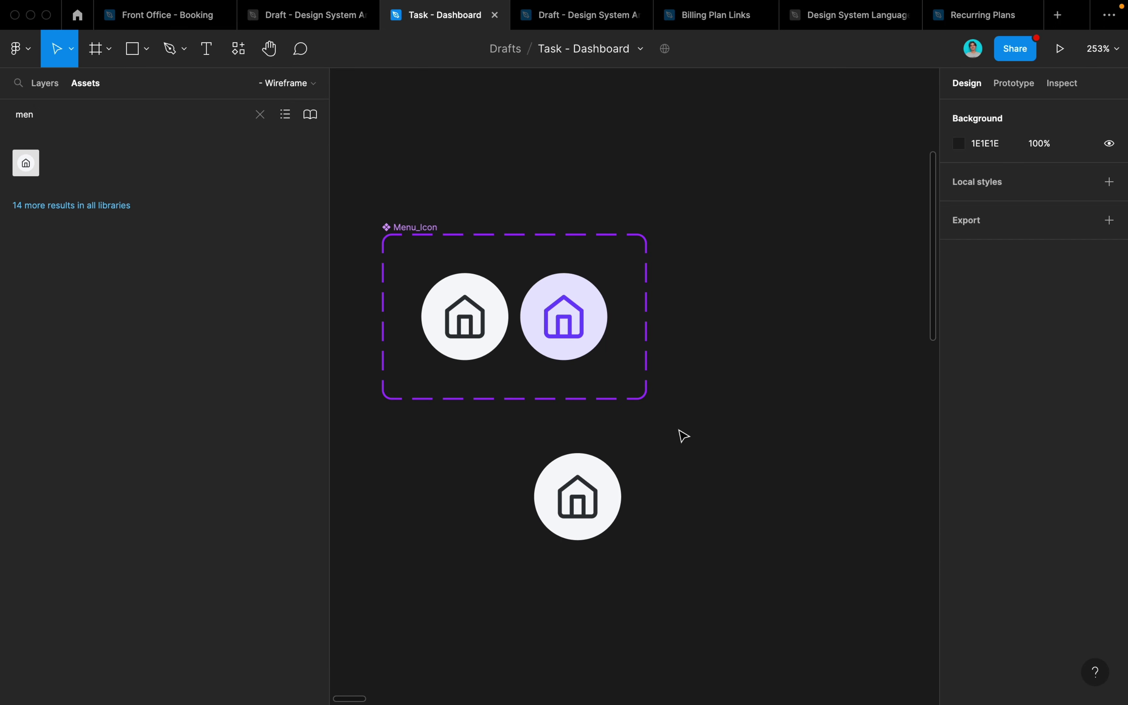
click(548, 523)
click(577, 512)
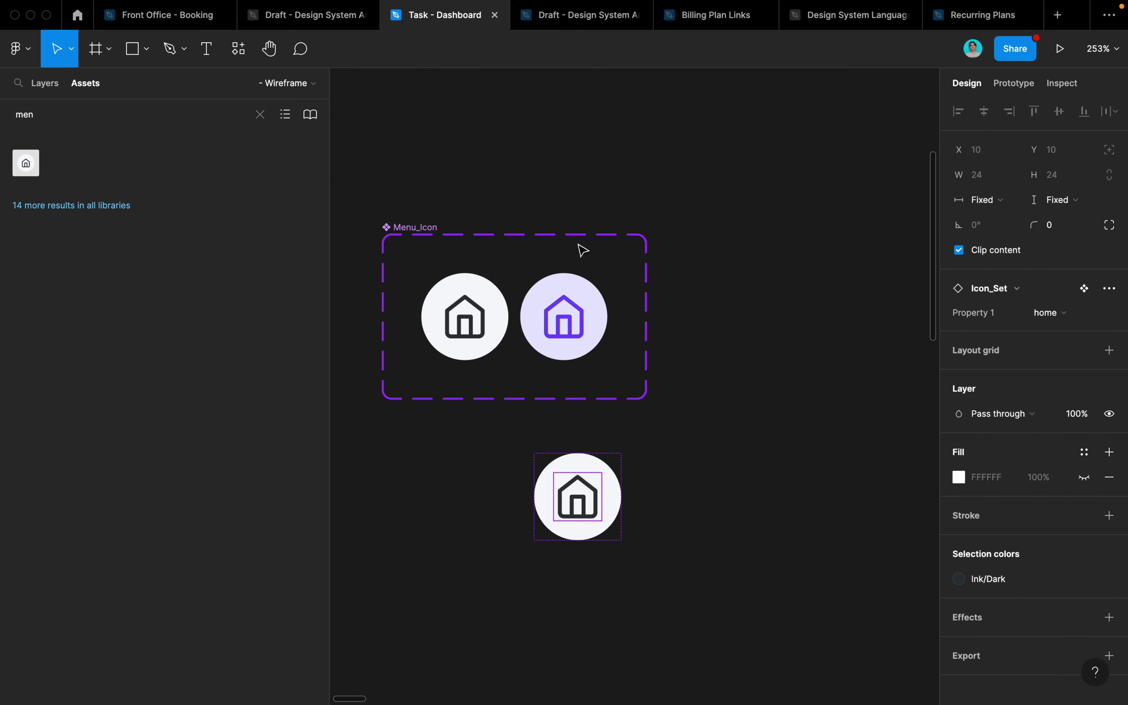
click(413, 229)
Step: Browse the lower Menu_Icon instance's Icon folders and its nested icon's variant choices
click(603, 495)
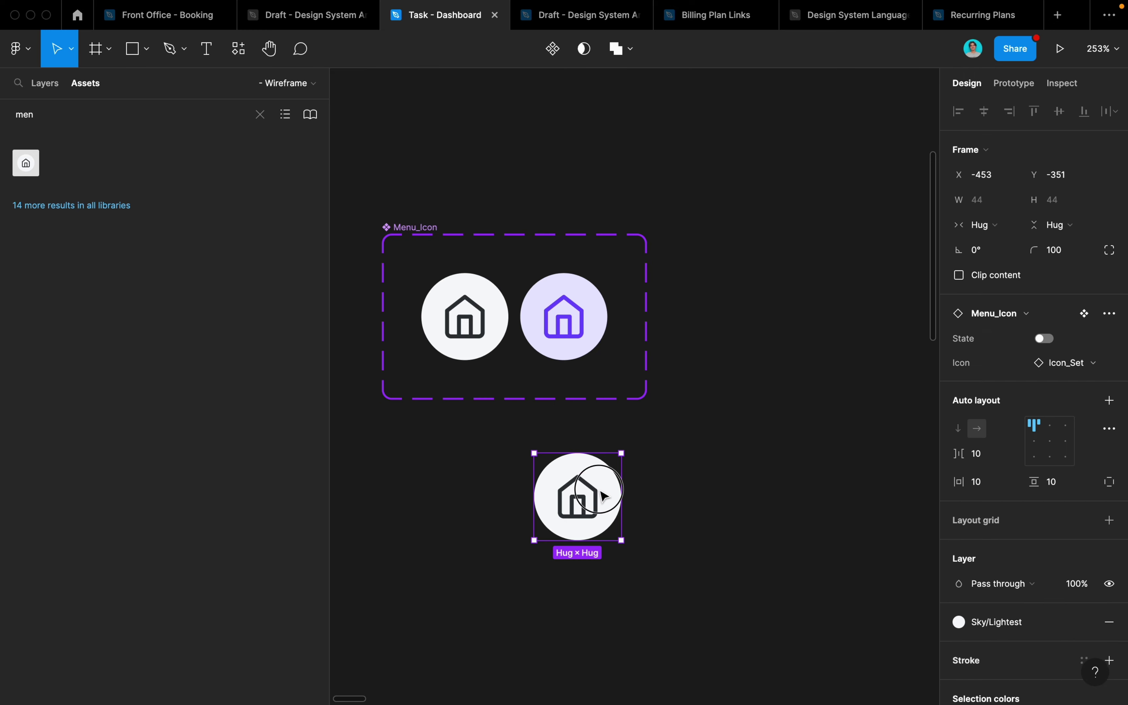
click(1079, 363)
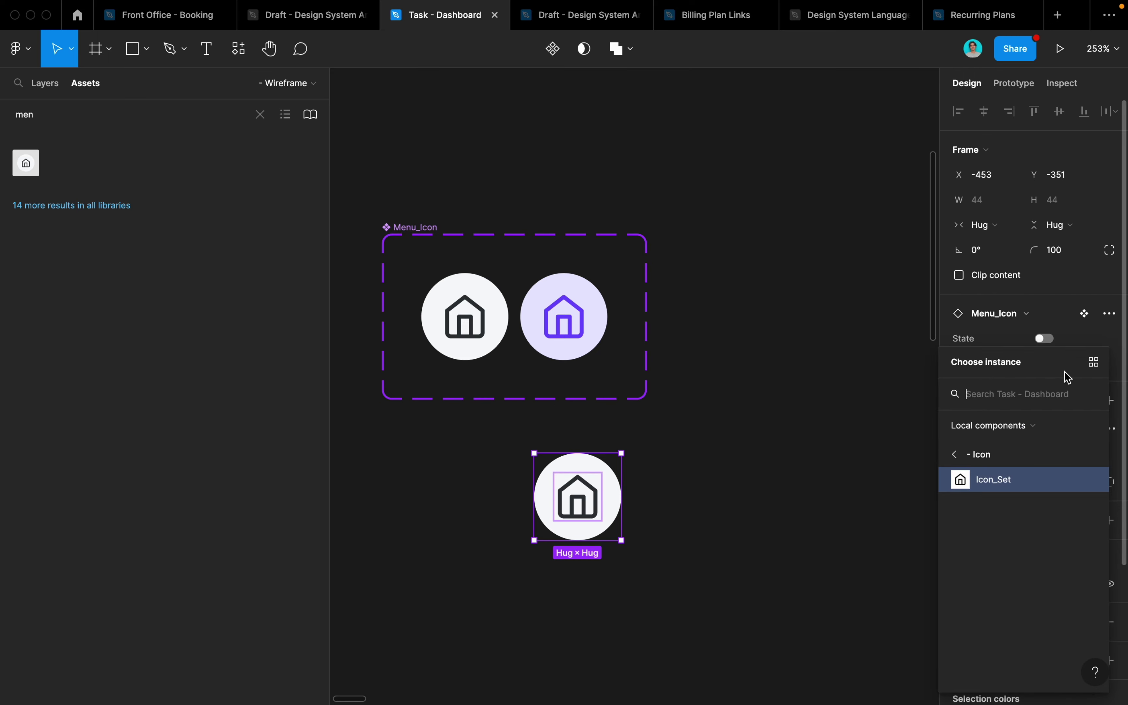
click(993, 461)
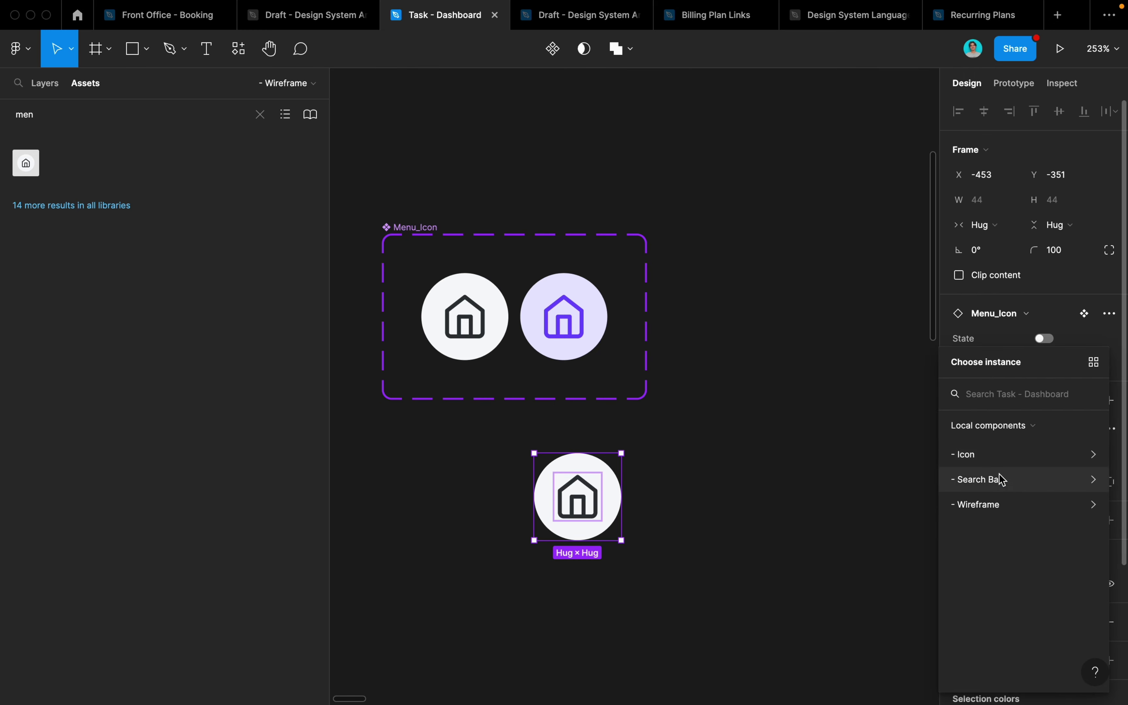
click(997, 457)
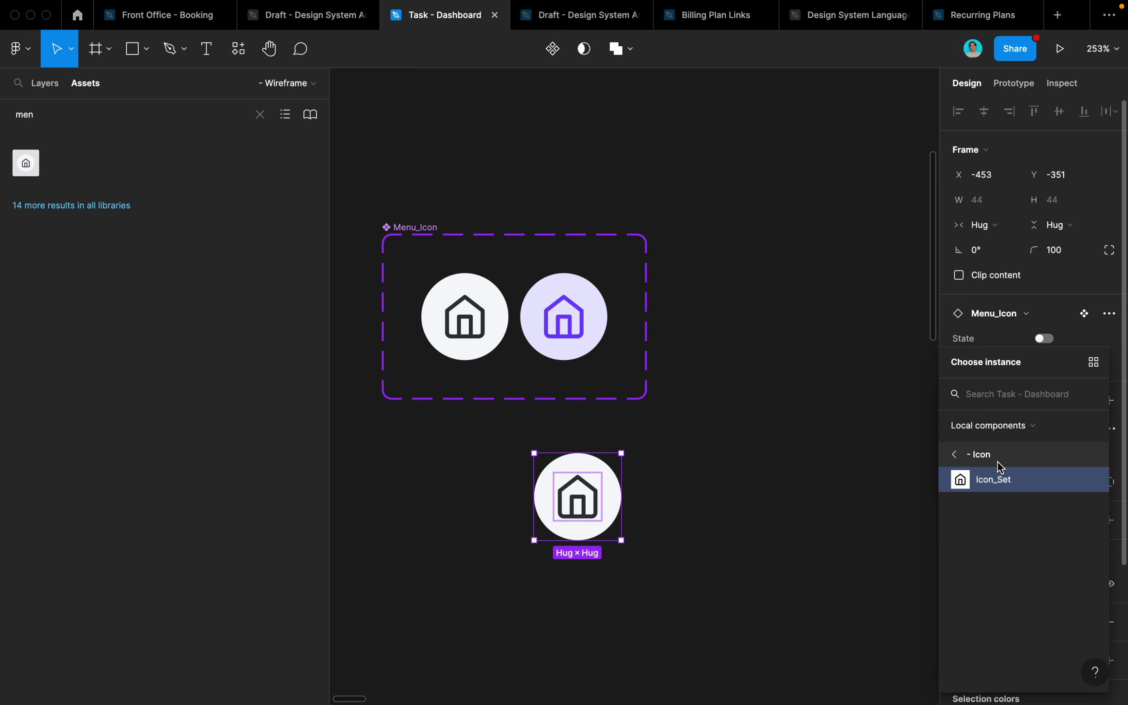
click(994, 432)
click(988, 455)
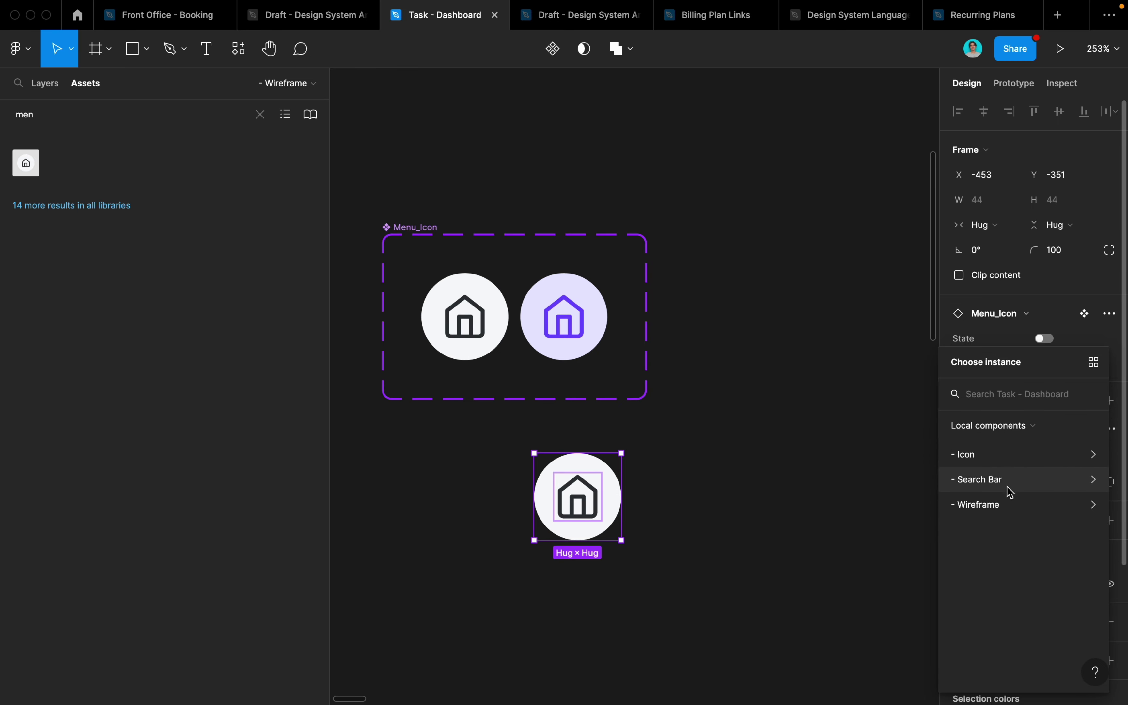
click(1005, 461)
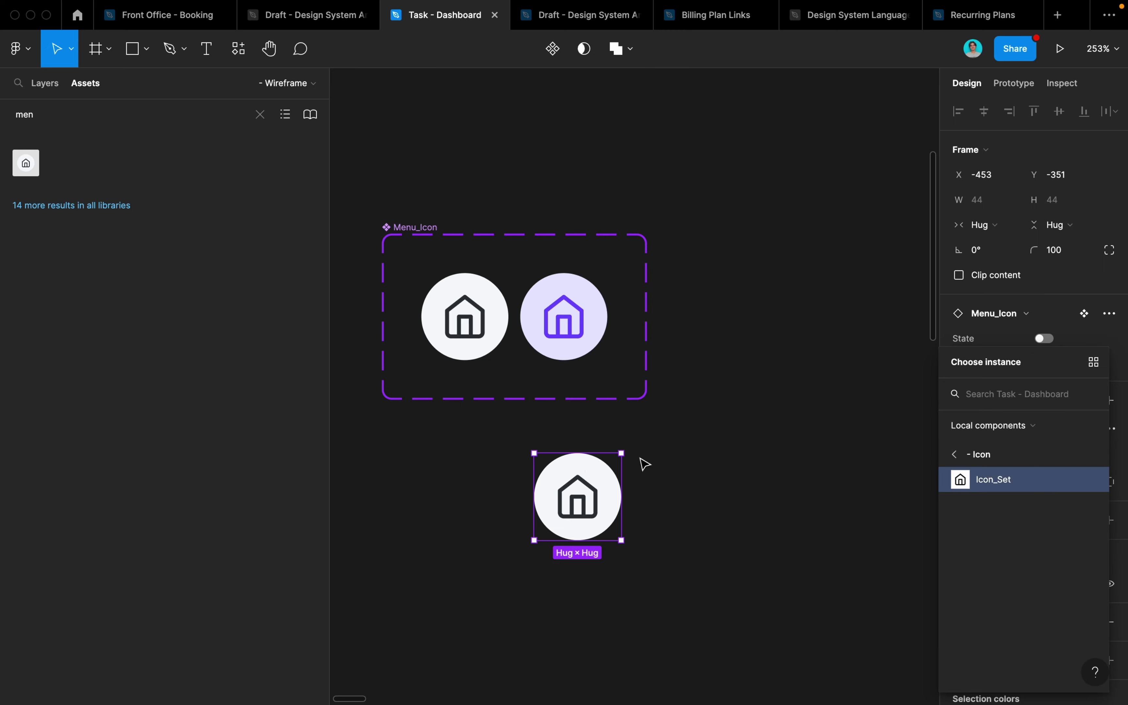
click(577, 500)
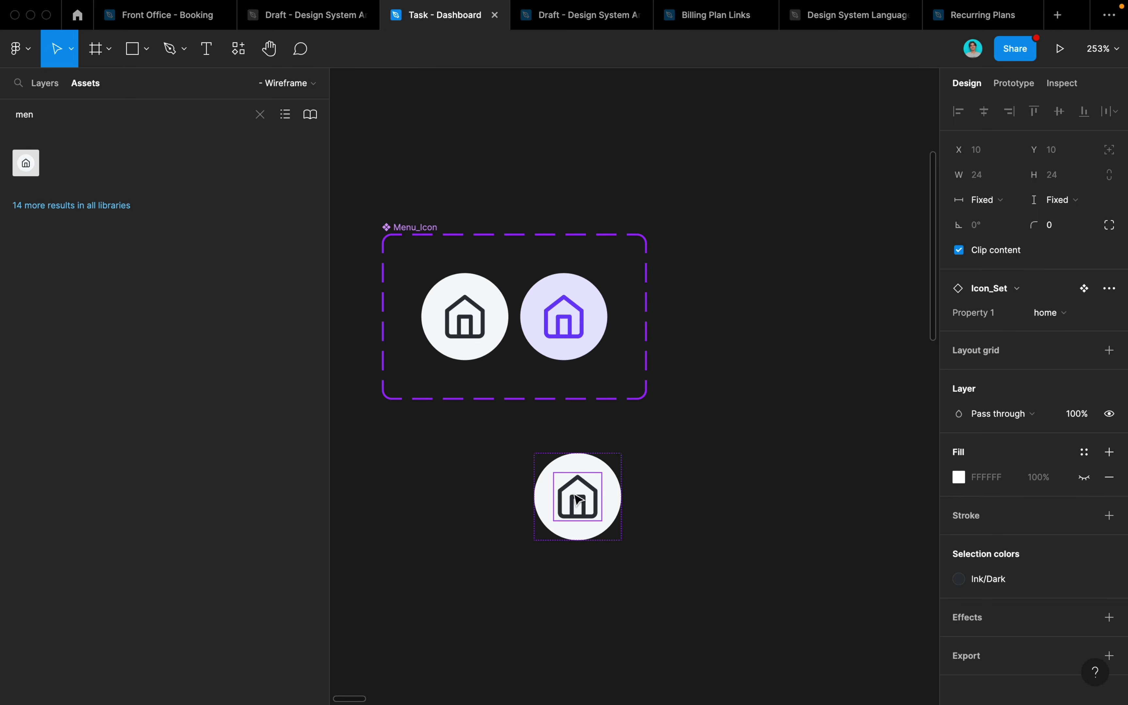
click(1052, 321)
click(731, 435)
click(787, 430)
Step: Search 'icon' and swap the lower instance's icon to Icon_Set
click(578, 497)
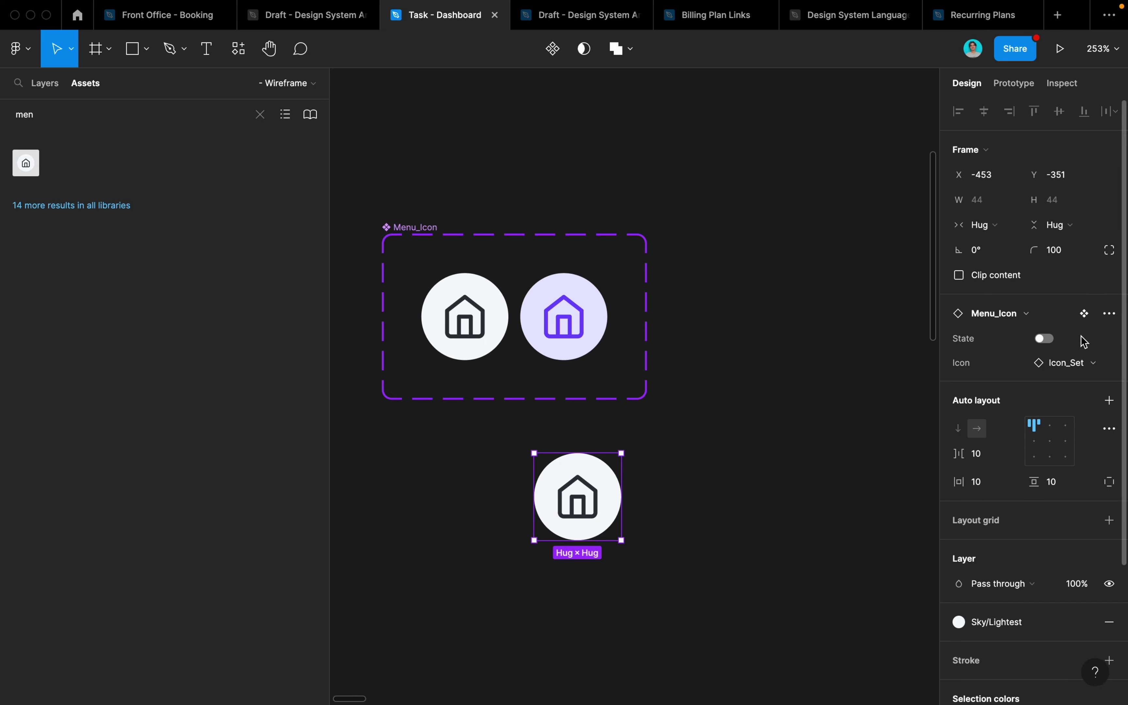
click(1084, 359)
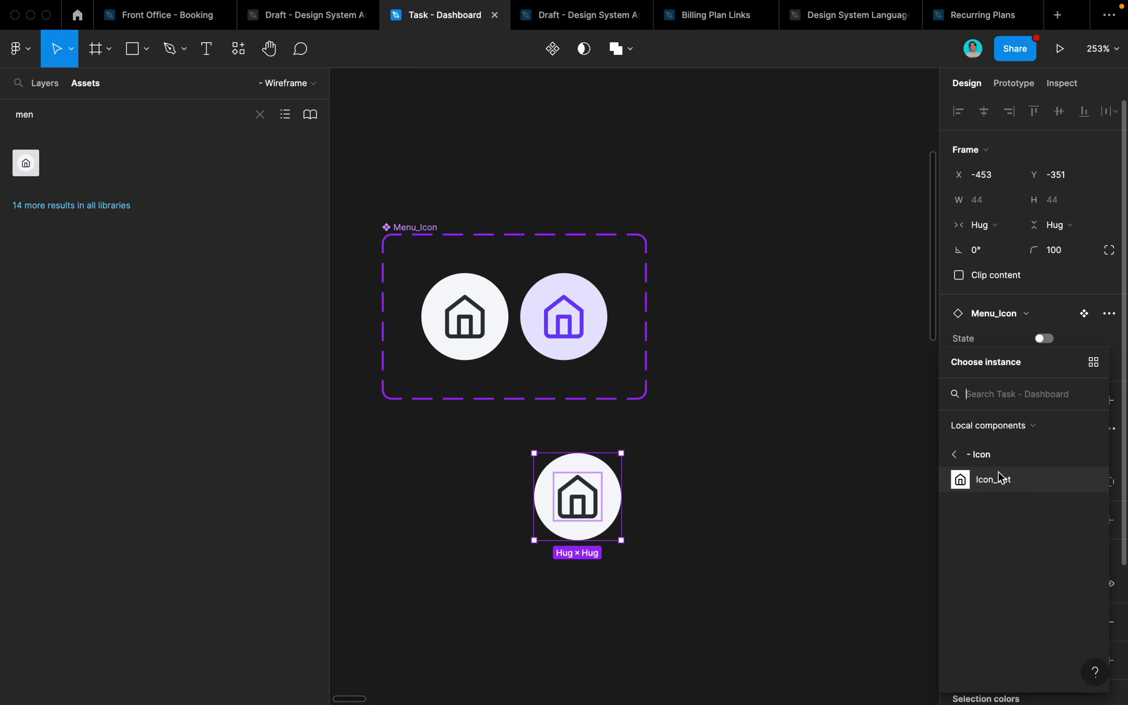
click(982, 455)
click(1011, 398)
text(icon)
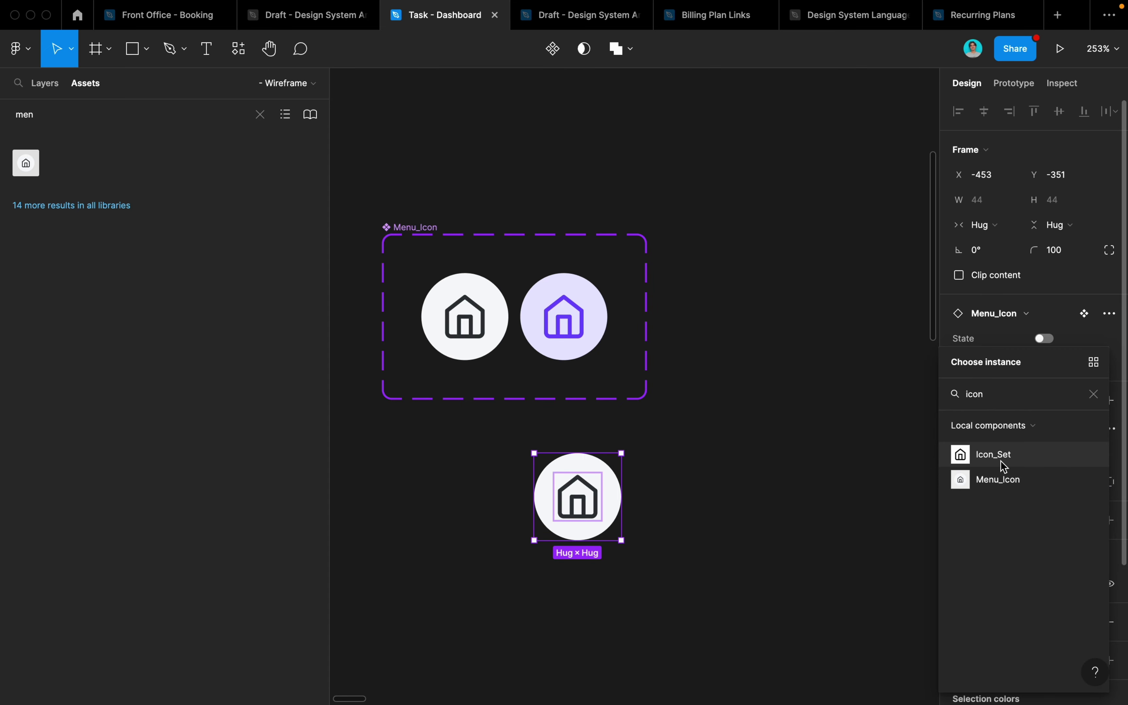
click(1002, 459)
click(1072, 364)
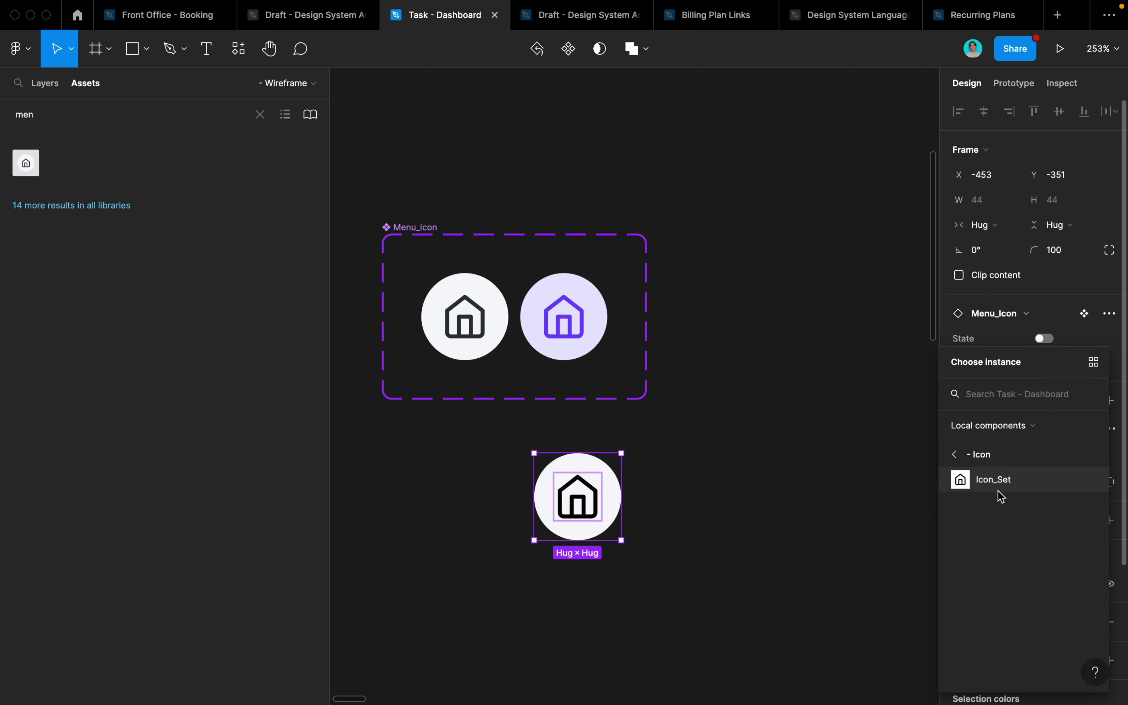
click(994, 454)
click(758, 473)
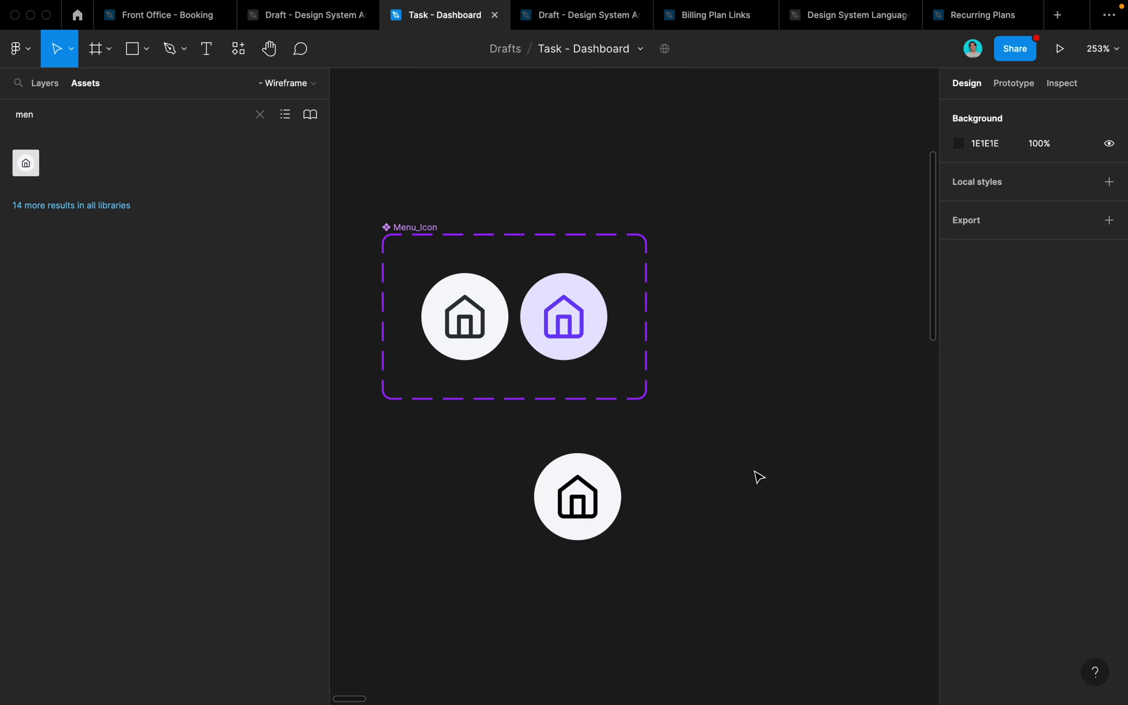
scroll(729, 471, down, 2)
click(598, 490)
Step: Try the log-out variant on the lower instance's inner icon, then revert to home
double_click(597, 490)
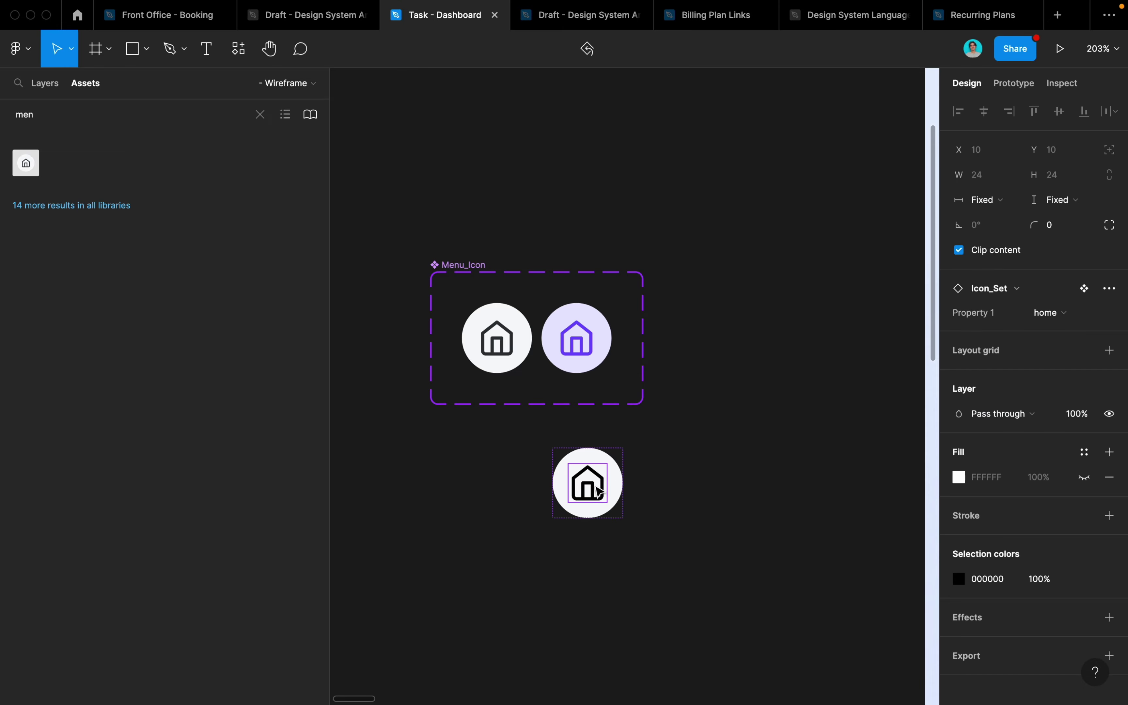
click(597, 490)
key(Return)
scroll(625, 473, up, 3)
click(1051, 313)
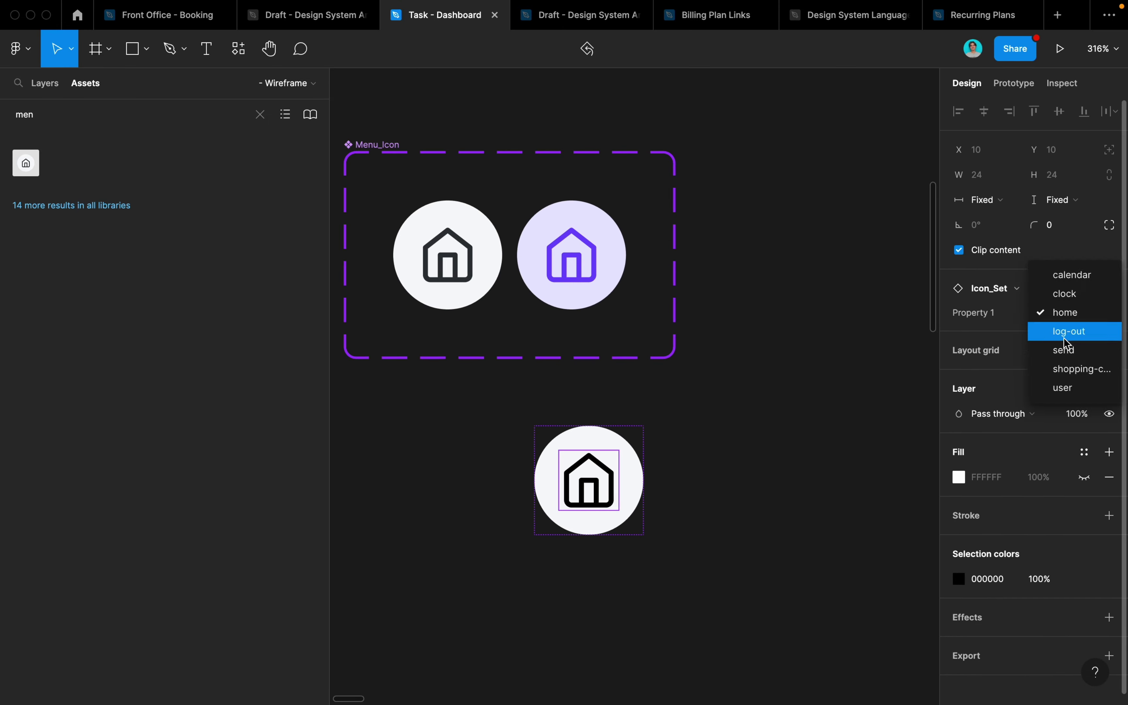
click(1058, 327)
key(ctrl+z)
Step: Cut the Menu_Icon component set off the dashboard page
scroll(723, 471, down, 5)
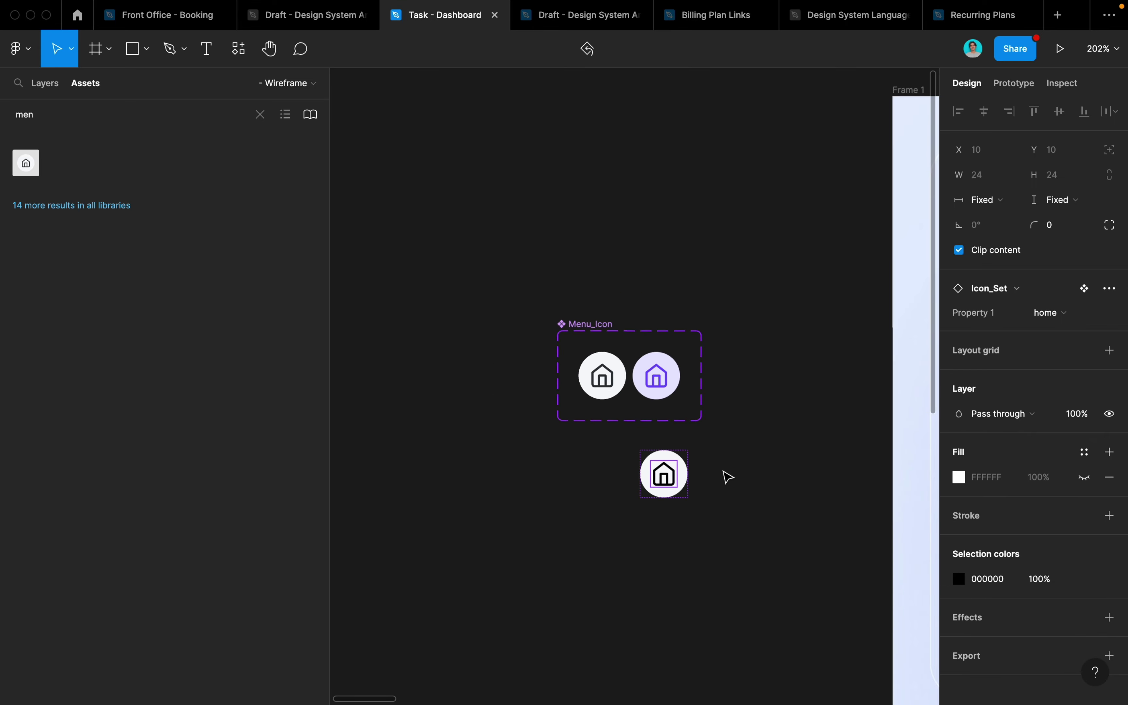
click(703, 528)
scroll(706, 529, down, 3)
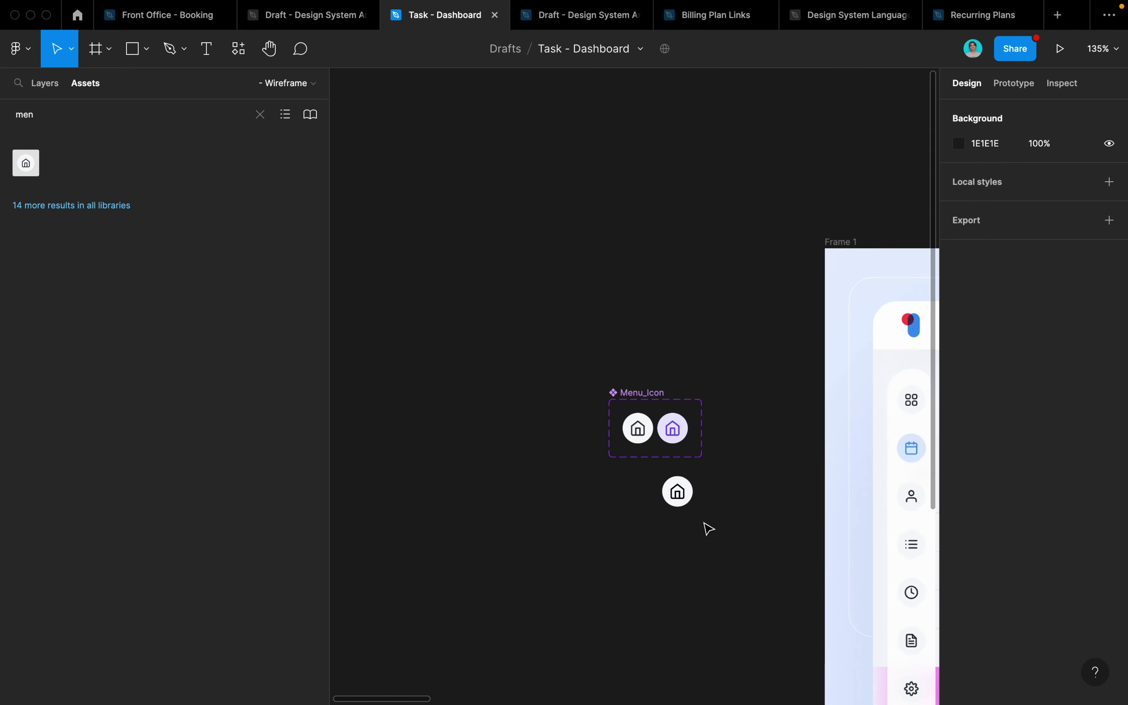
scroll(709, 528, right, 1)
click(556, 399)
key(Delete)
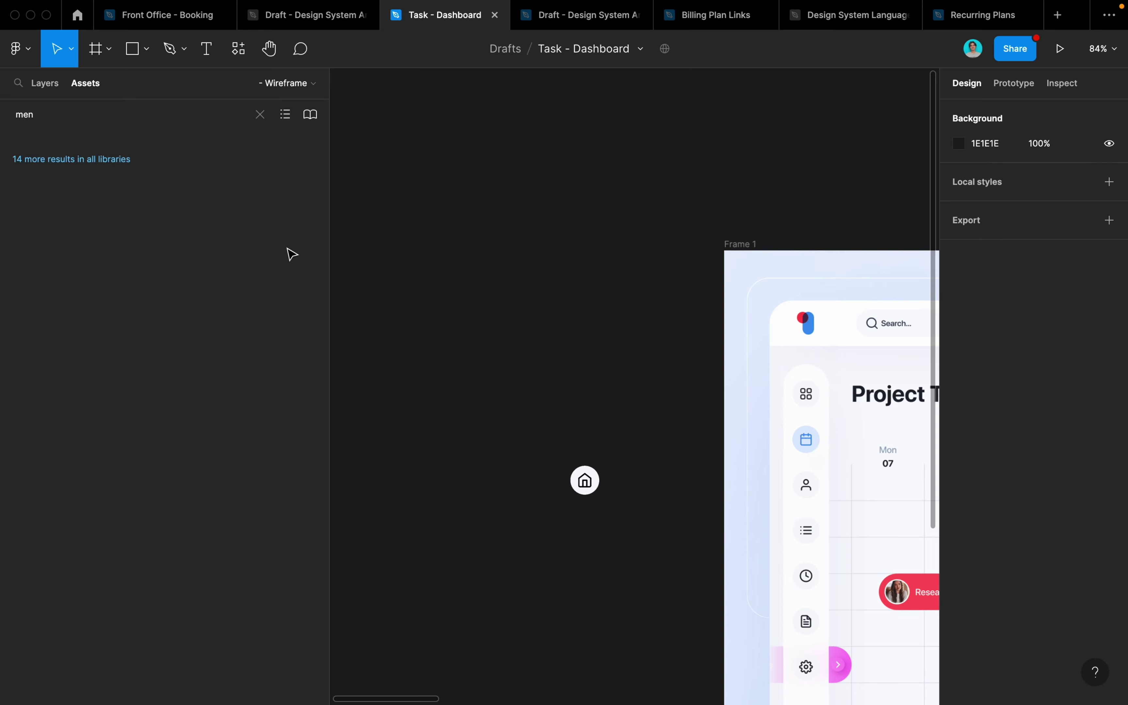
Step: Add a new page named '- Menu Icon' and paste the Menu_Icon component set onto it
click(45, 83)
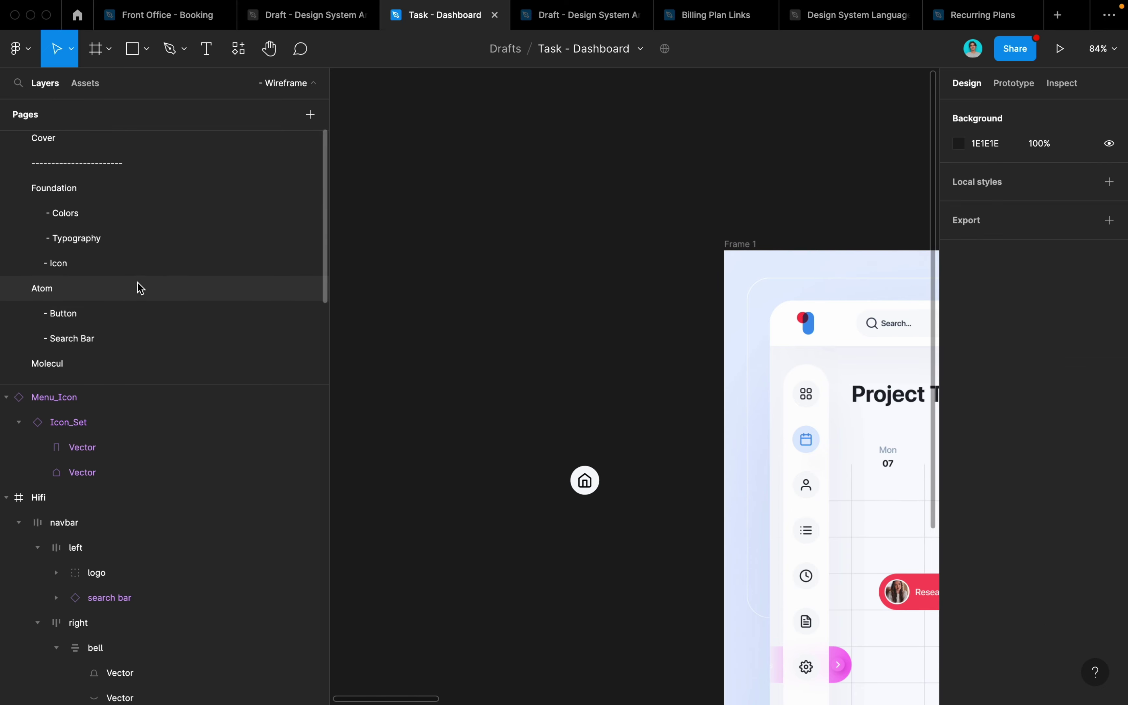
scroll(137, 289, down, 1)
click(137, 306)
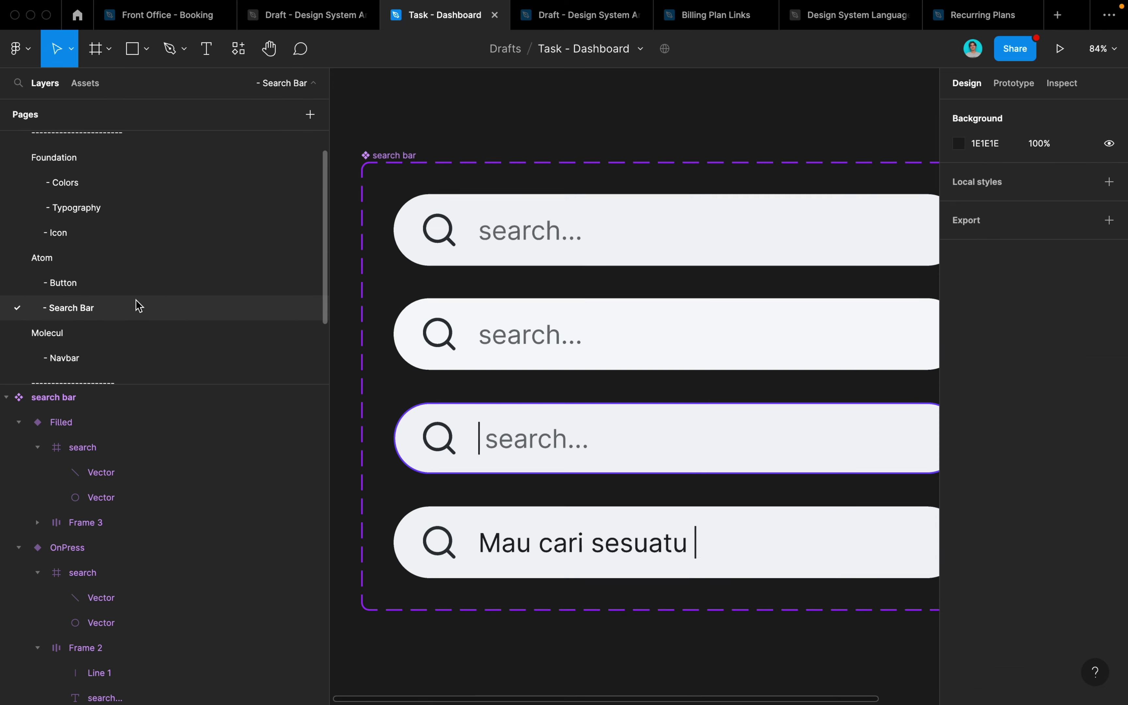
click(310, 114)
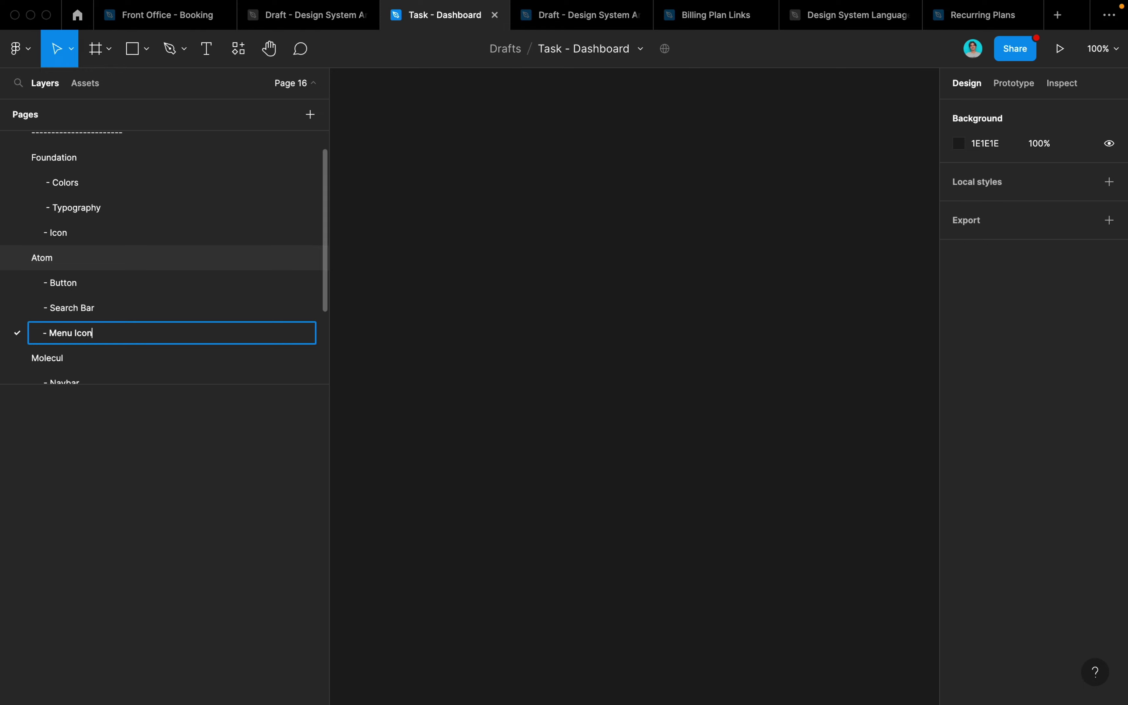
key(Return)
key(ctrl+v)
click(479, 152)
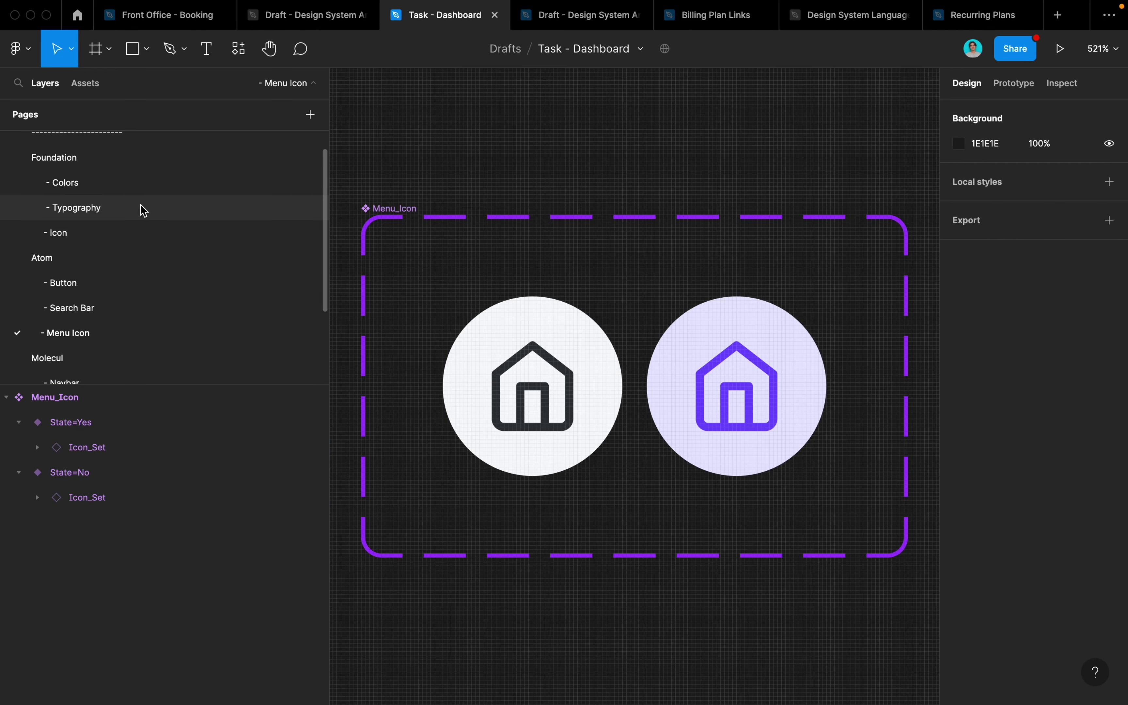
Step: Return to the Wireframe page
scroll(123, 231, down, 1)
scroll(123, 232, down, 3)
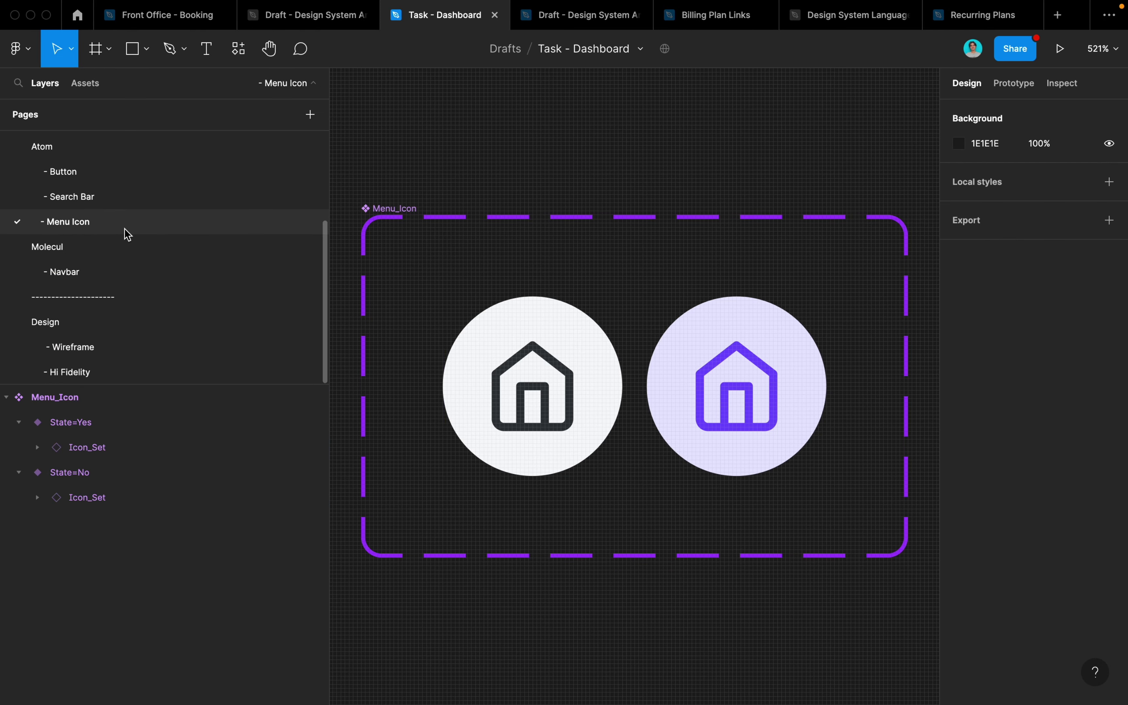
click(104, 351)
scroll(485, 430, down, 5)
scroll(567, 360, down, 4)
Step: Duplicate the home menu icon into a vertical stack of eight copies
click(577, 272)
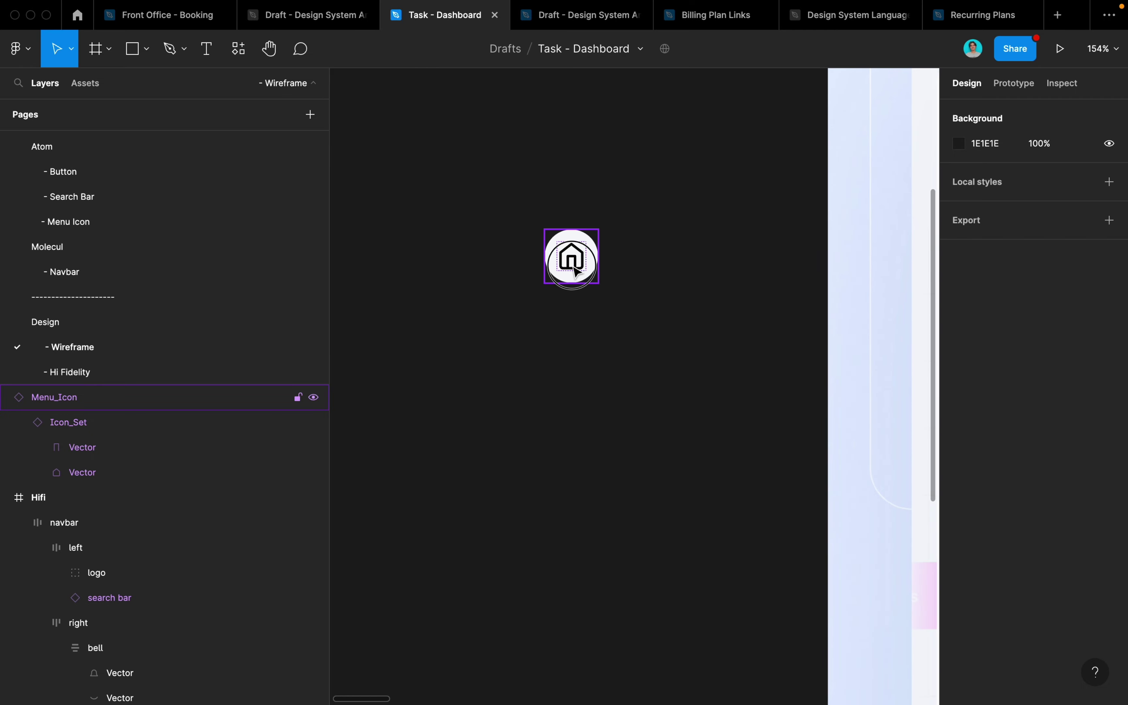
key(ctrl+d)
drag(577, 272, 577, 346)
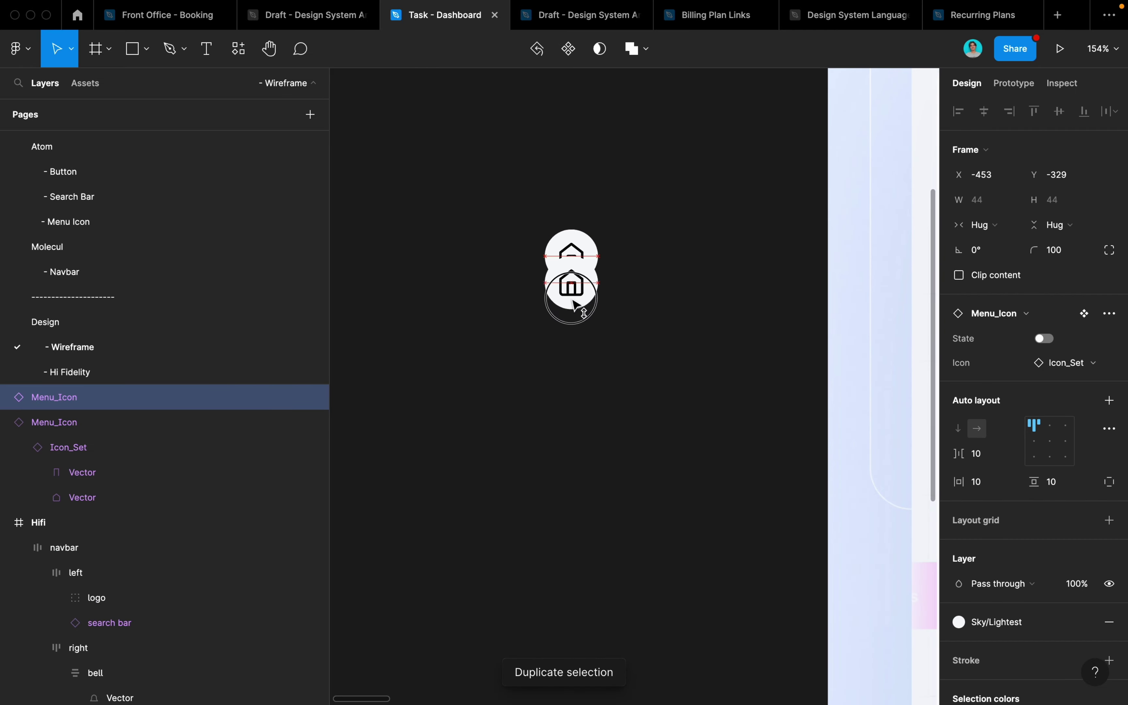
scroll(576, 345, down, 3)
scroll(574, 344, down, 1)
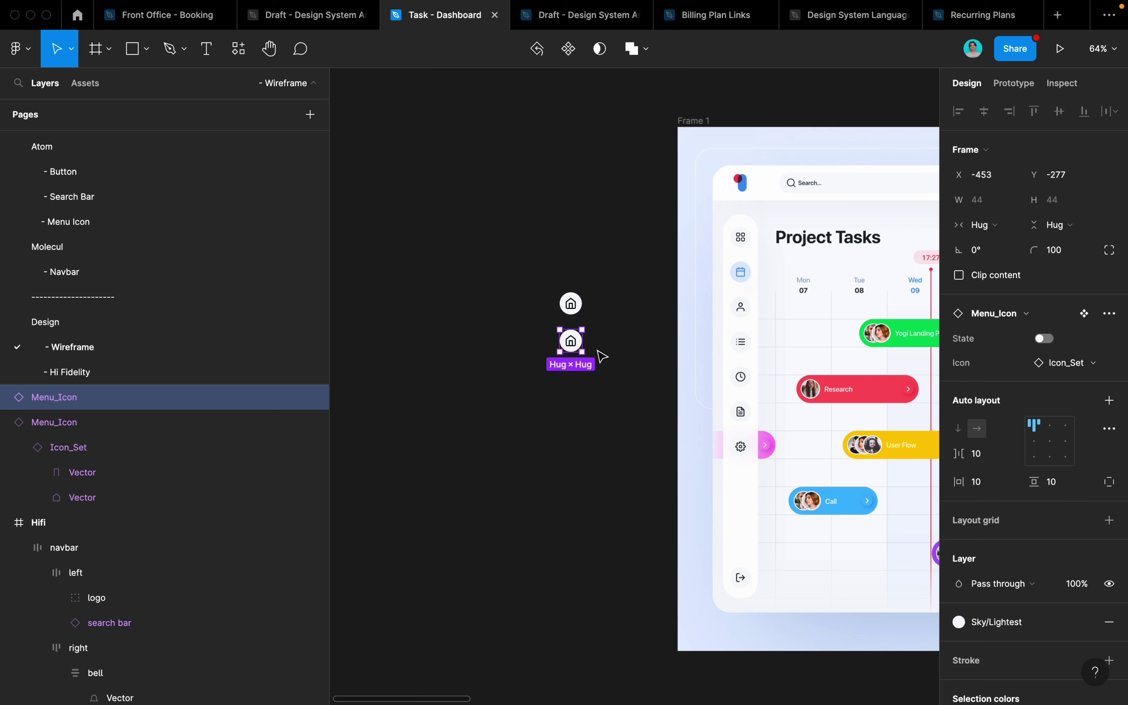
key(ctrl+d)
key(ctrl+d)
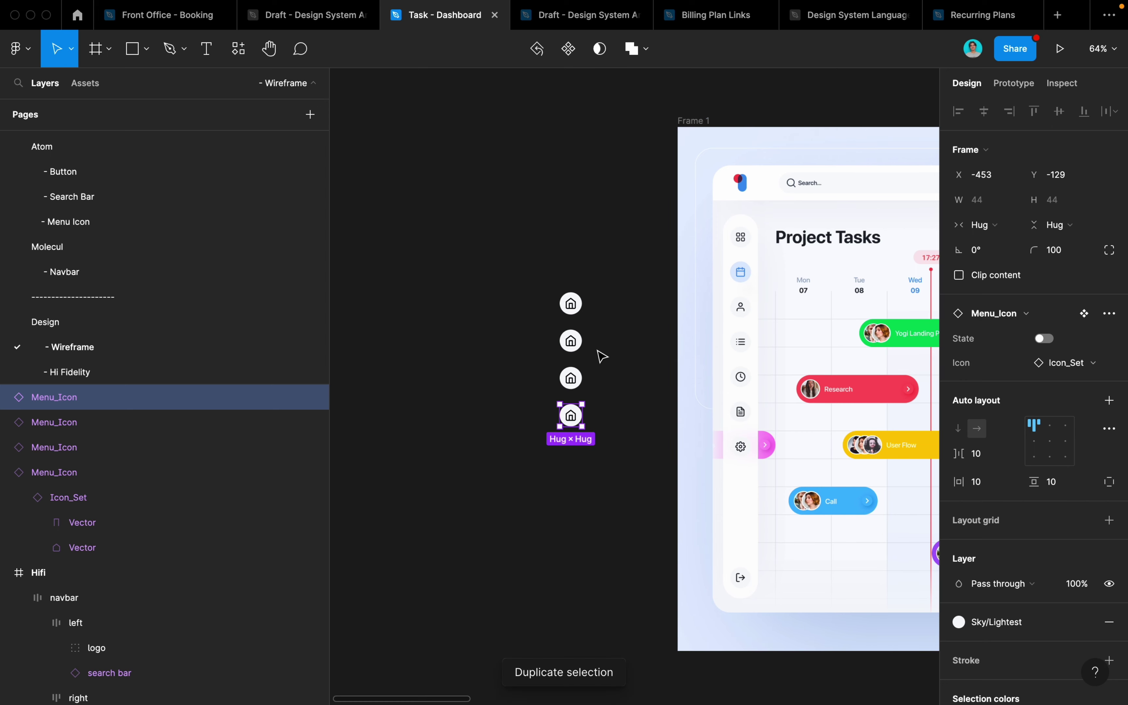
key(ctrl+d)
key(ctrl+d)
key(ctrl+d)
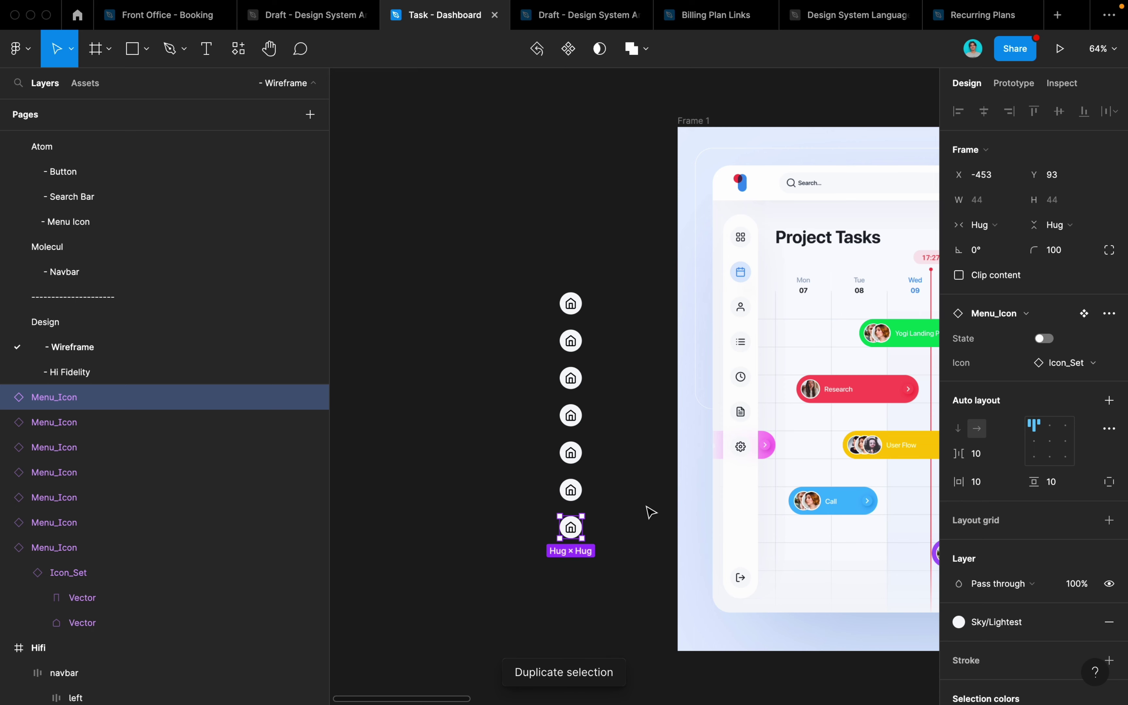
key(ctrl+d)
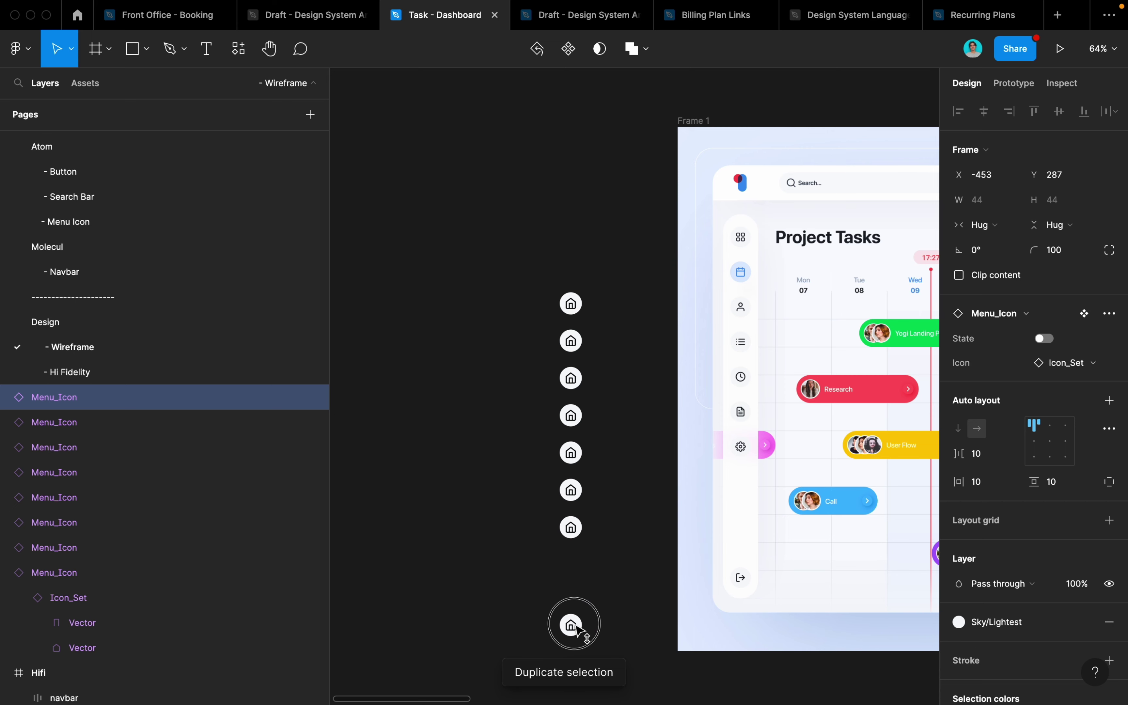
Step: Move the last icon lower and wrap the upper seven in an auto-layout column
drag(577, 569, 577, 618)
click(537, 274)
drag(525, 245, 606, 529)
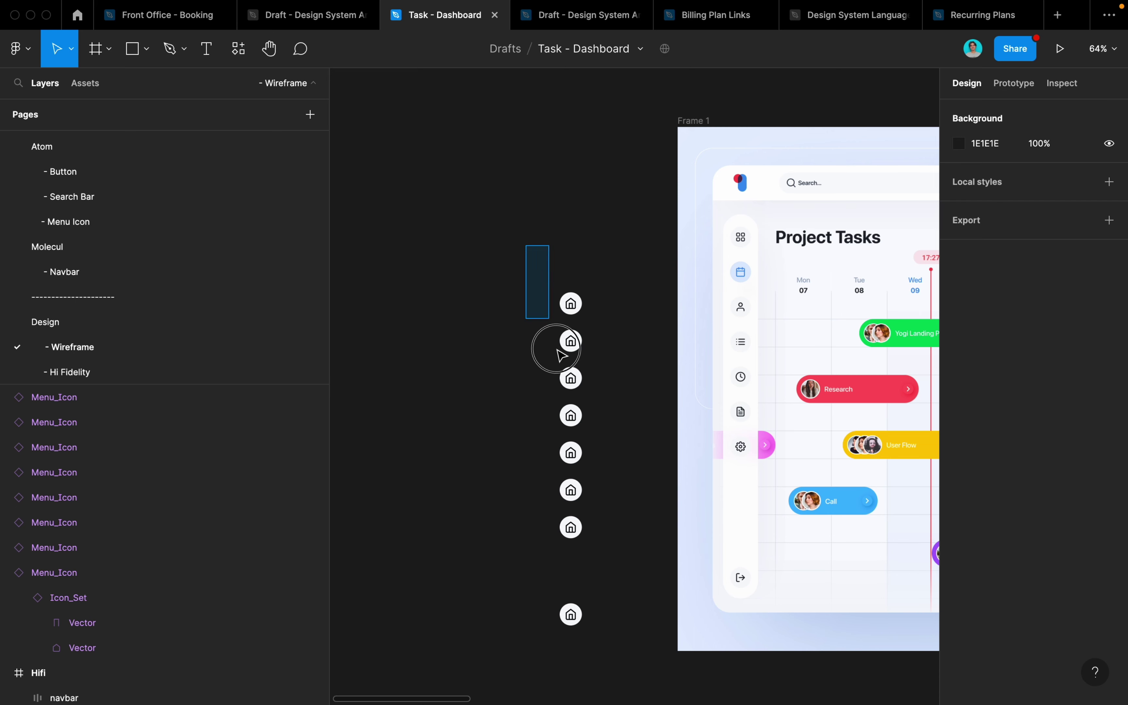
key(shift+a)
text(top)
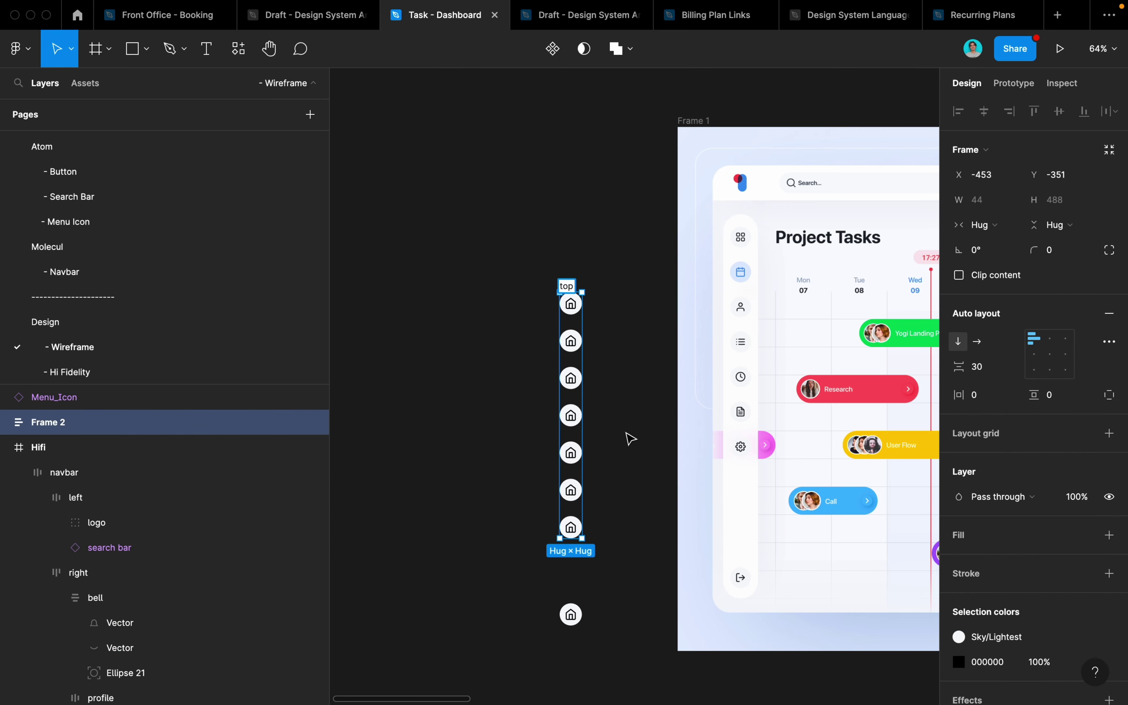
Step: Name the column 'top' and wrap it with the bottom icon in an auto-layout frame 'menu'
click(612, 535)
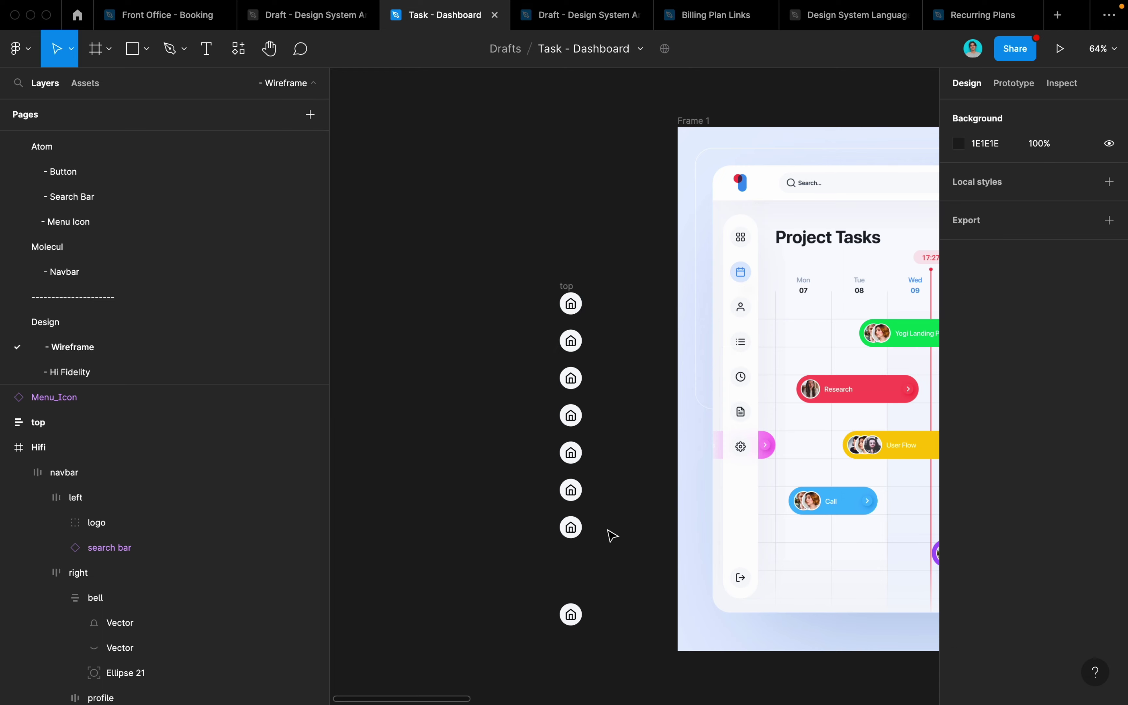
click(574, 622)
click(565, 305)
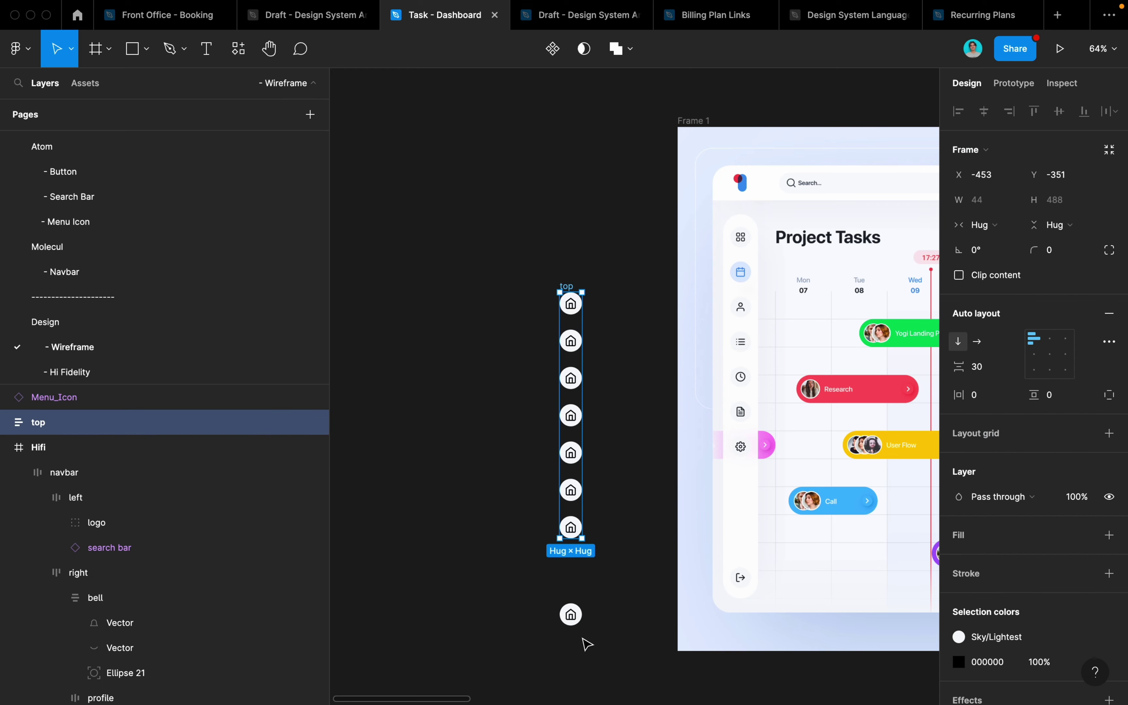
shift+click(571, 615)
key(shift+a)
text(menu)
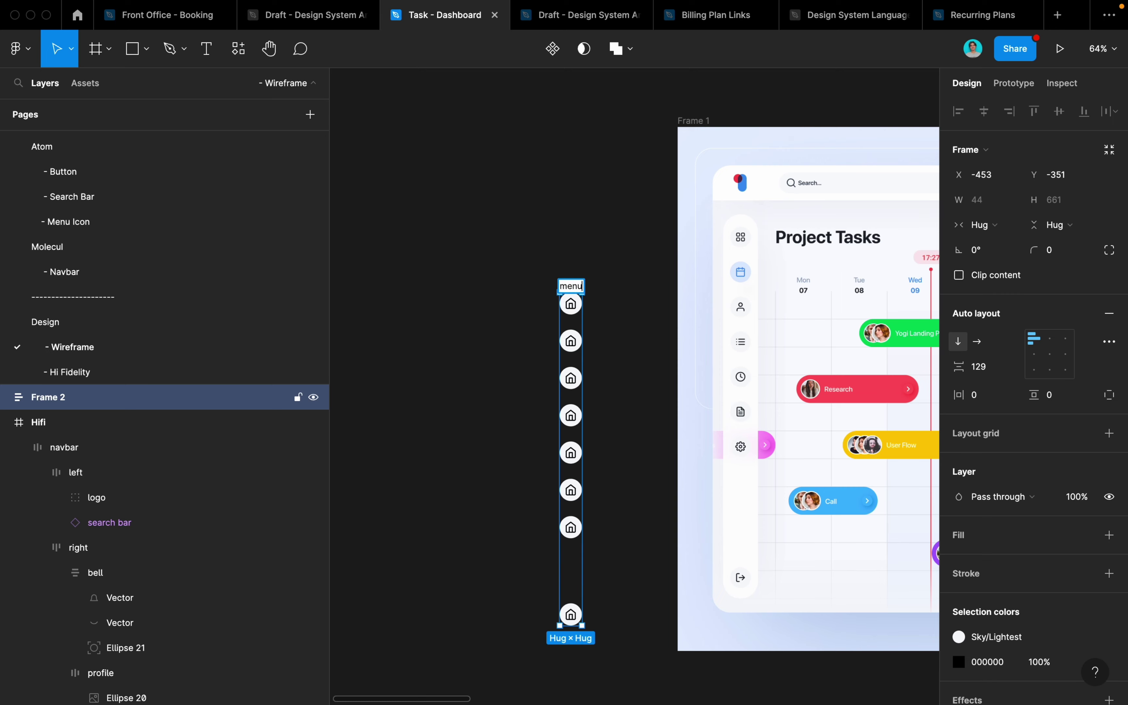
scroll(573, 298, up, 3)
scroll(547, 271, up, 2)
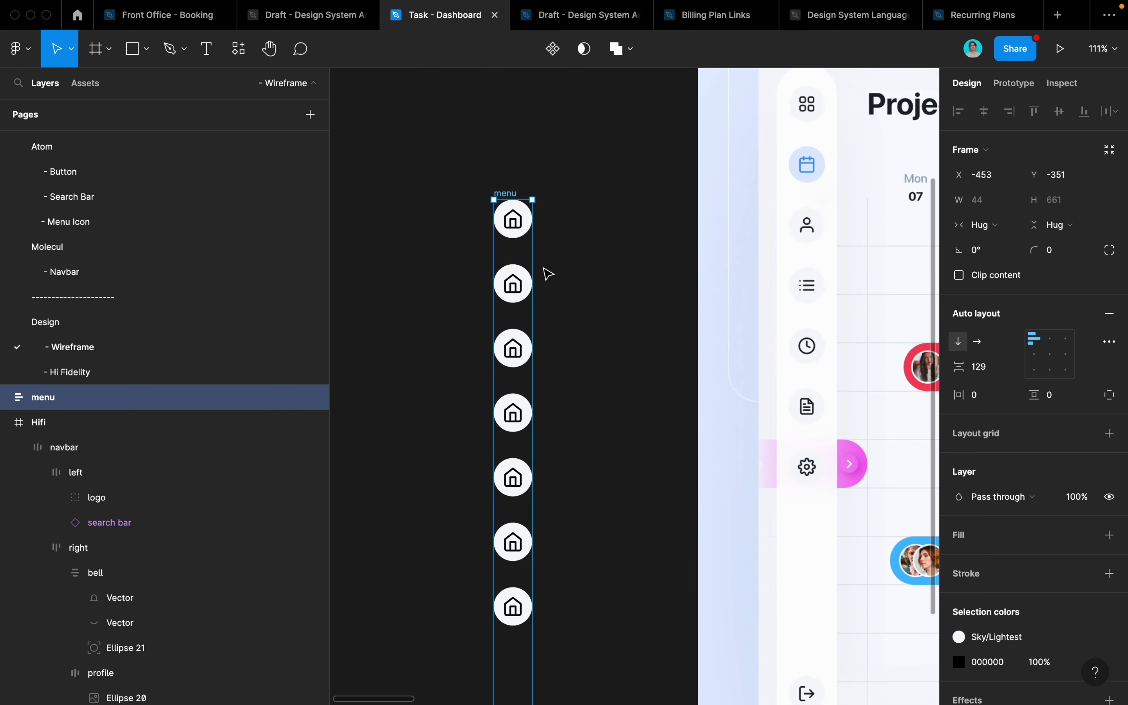
scroll(508, 242, up, 2)
scroll(500, 294, up, 1)
Step: Browse the second menu icon's Menu Icon and Icon swap folders, then select its inner Icon_Set
click(508, 291)
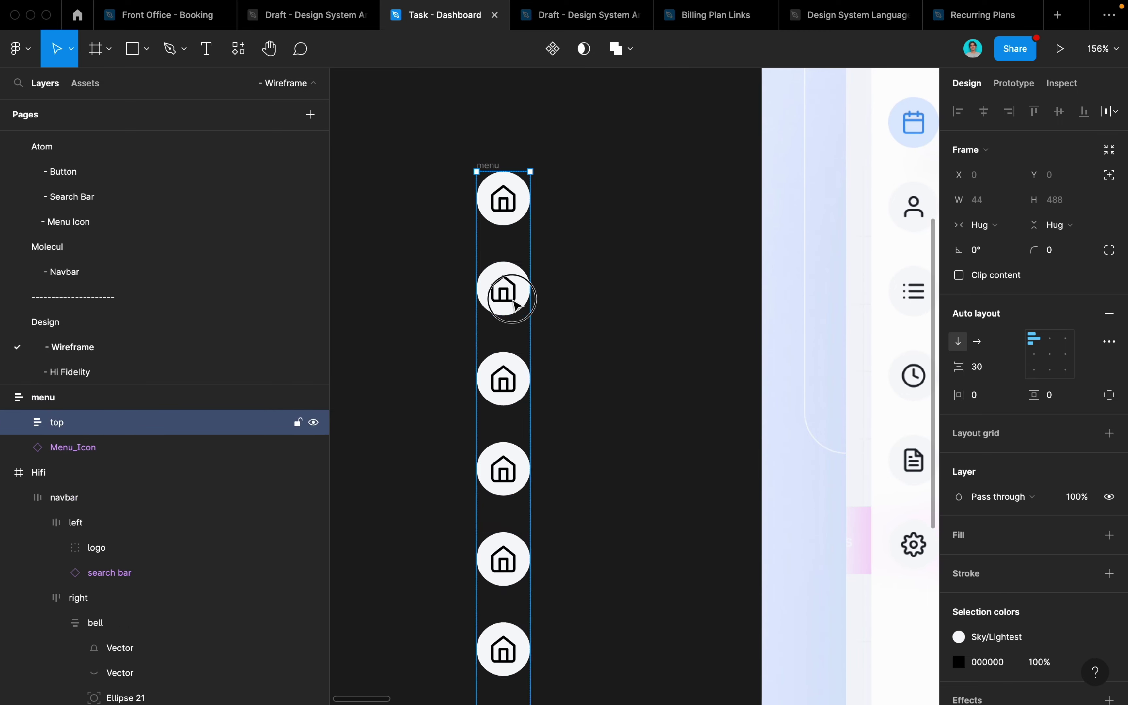
double_click(508, 291)
click(508, 267)
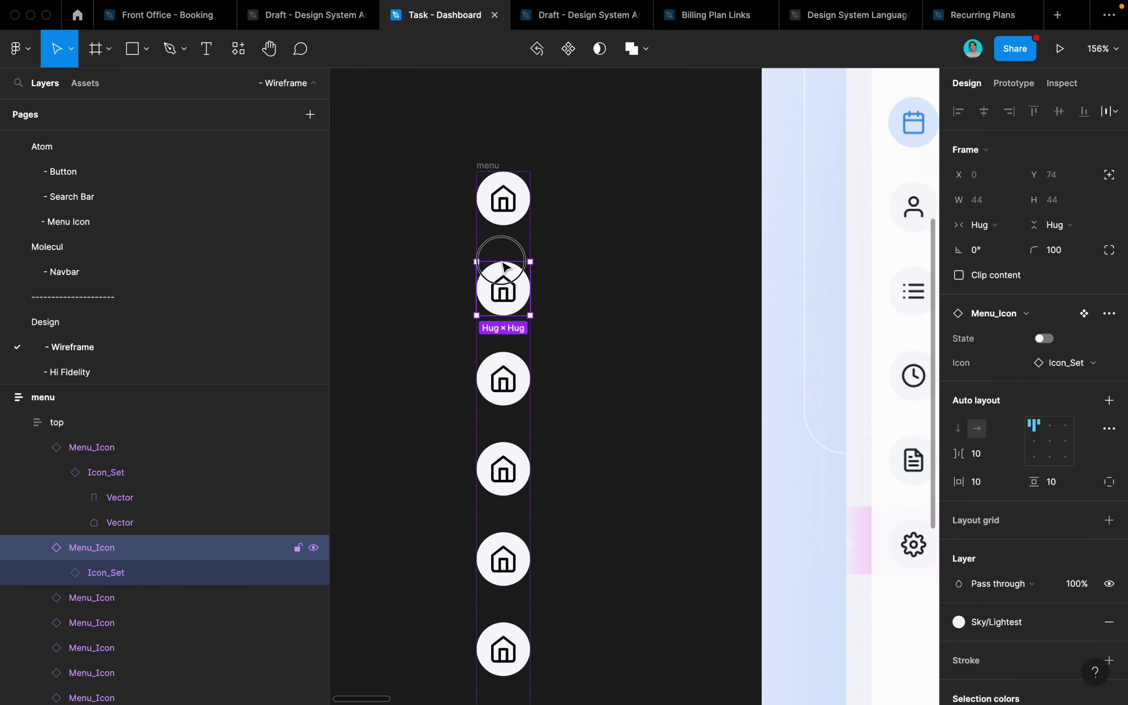
click(1086, 361)
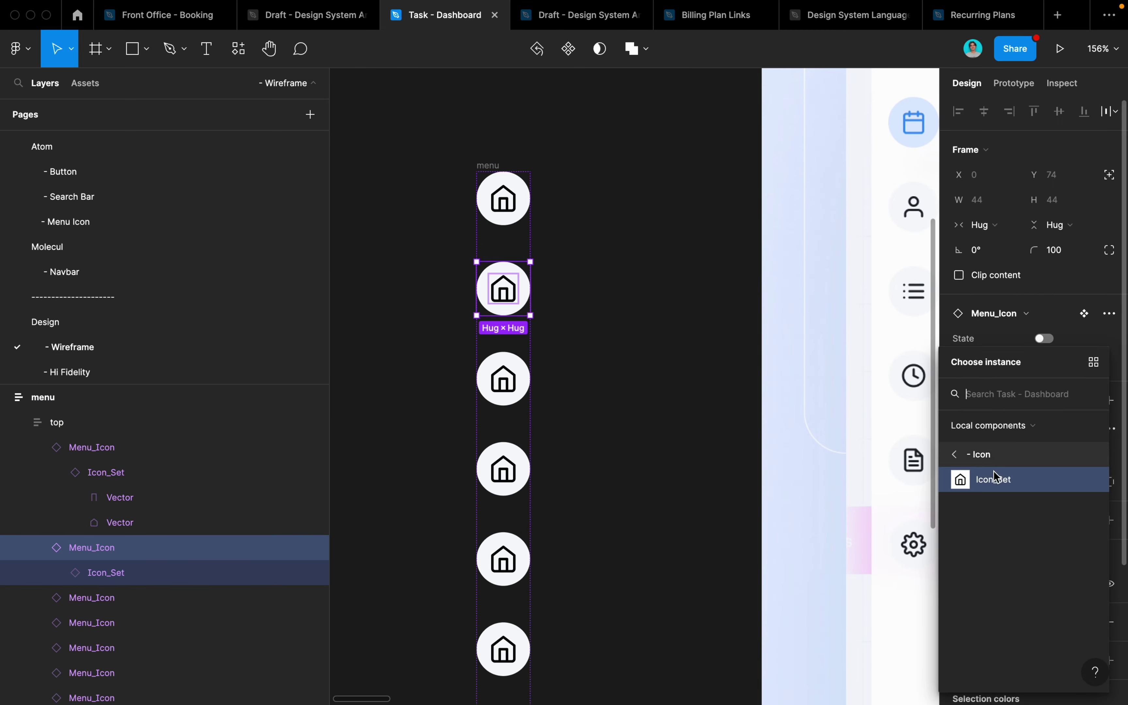
click(993, 454)
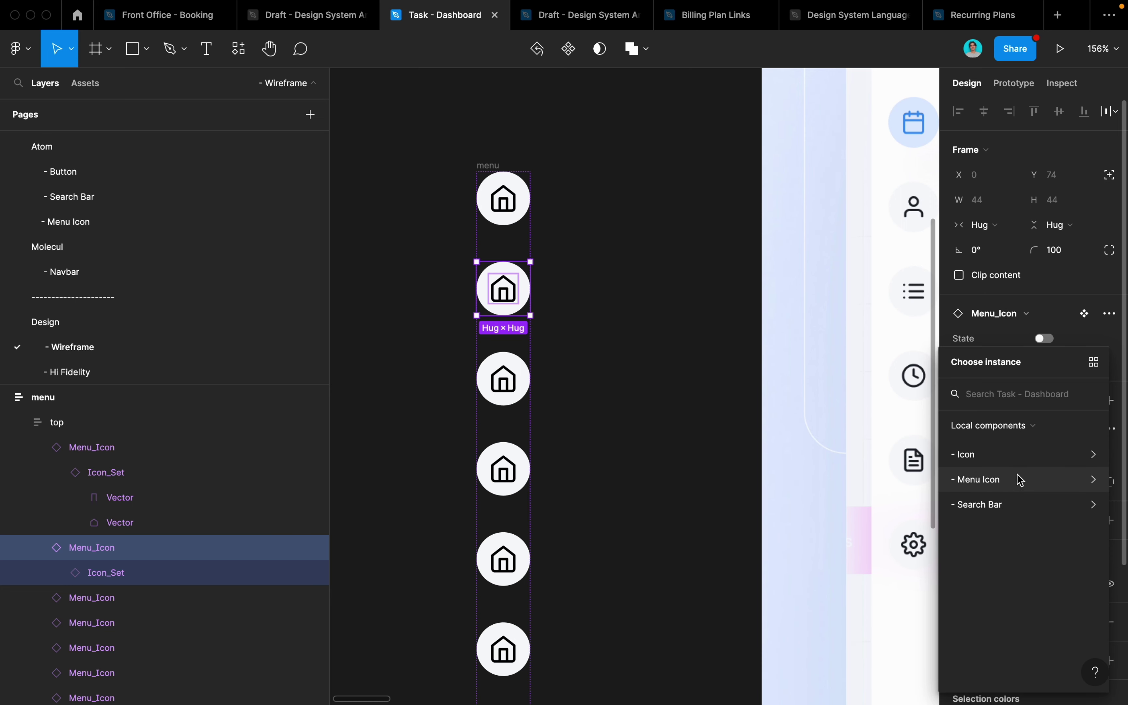
click(1015, 486)
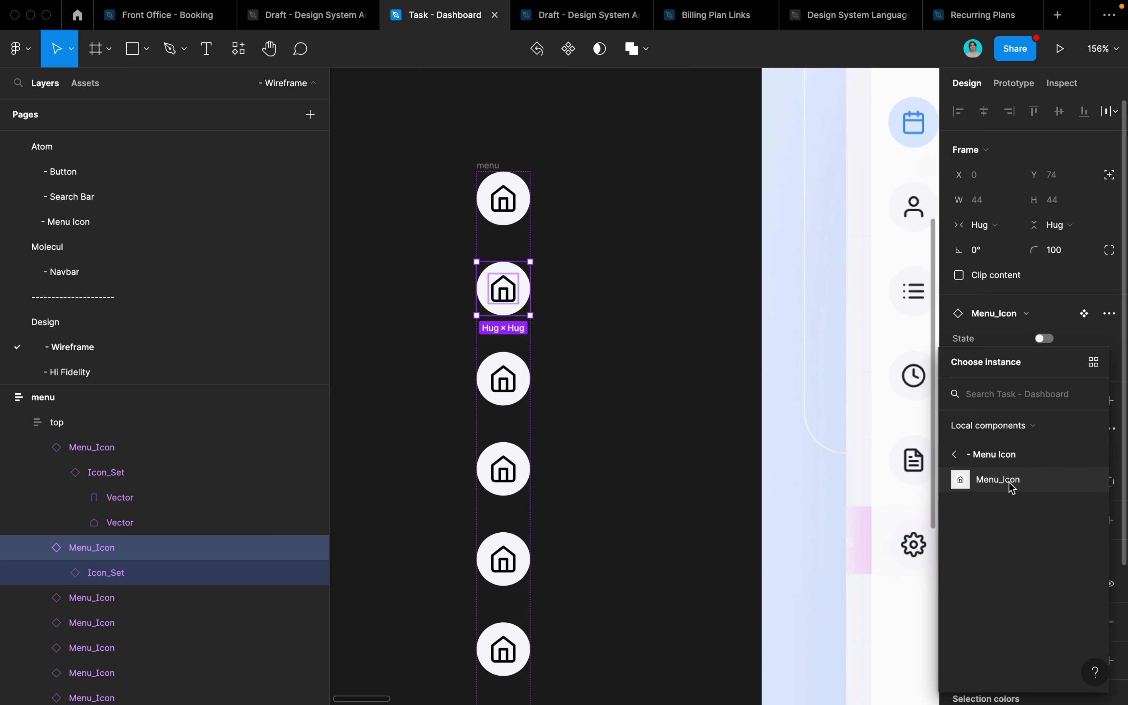
click(1012, 487)
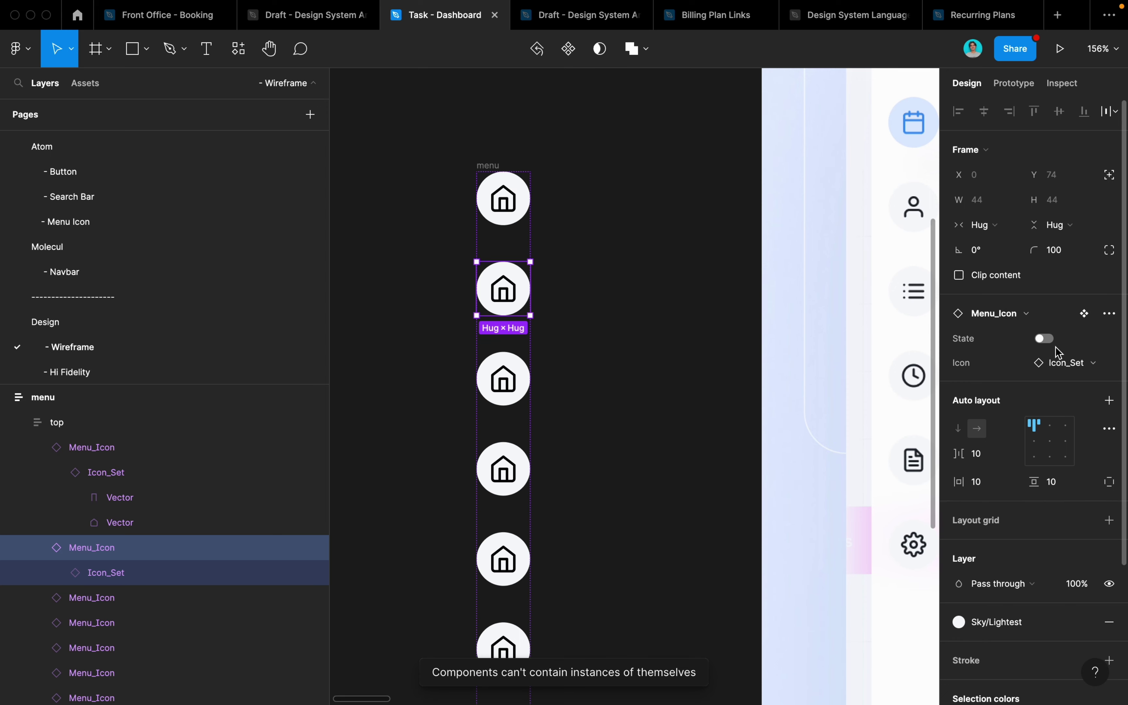
click(1059, 358)
click(1004, 451)
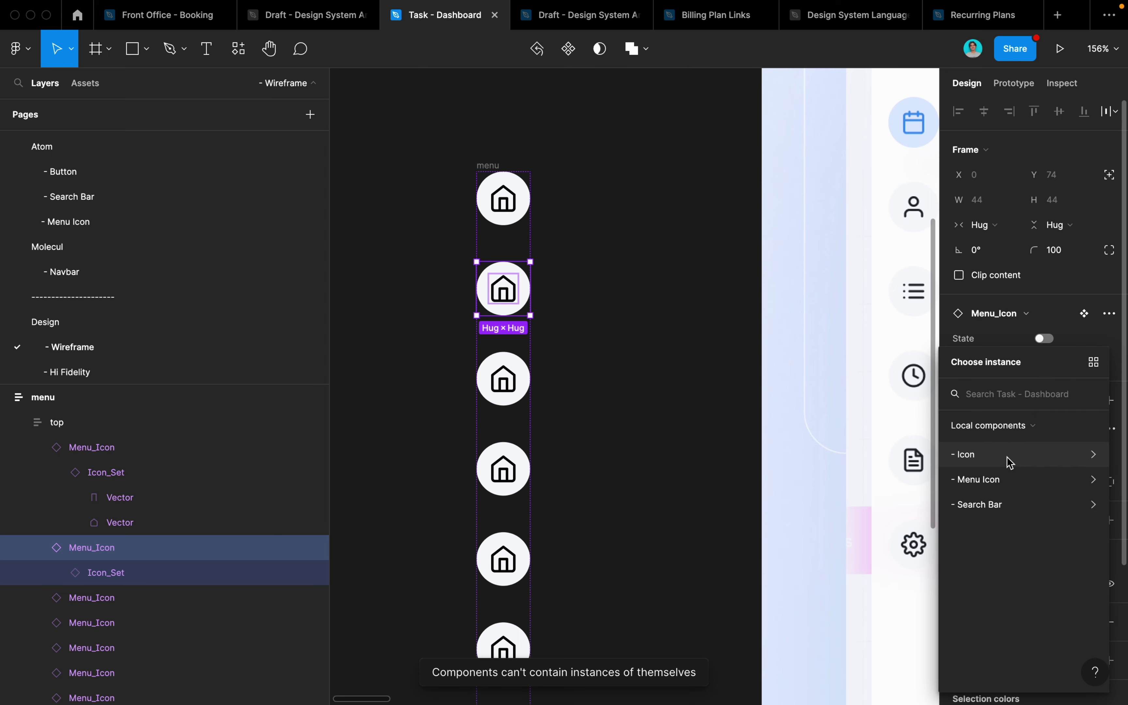
click(1006, 459)
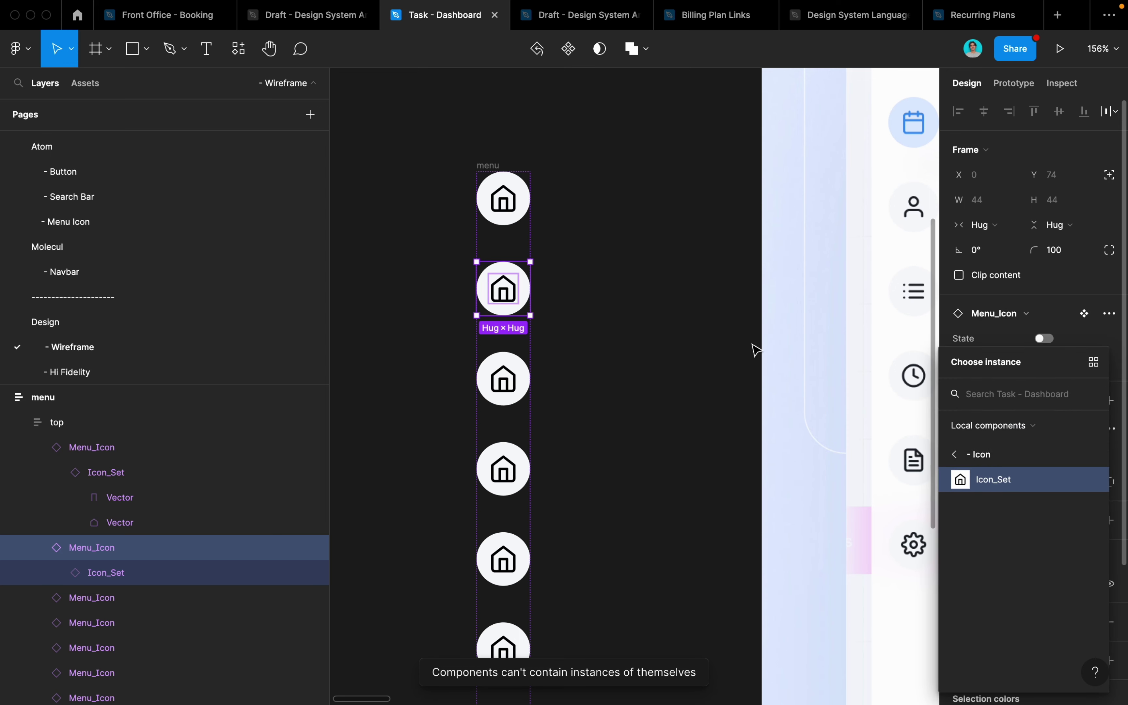
click(506, 298)
Step: Set the second, third and fourth menu icons to clock, calendar and send
click(1067, 312)
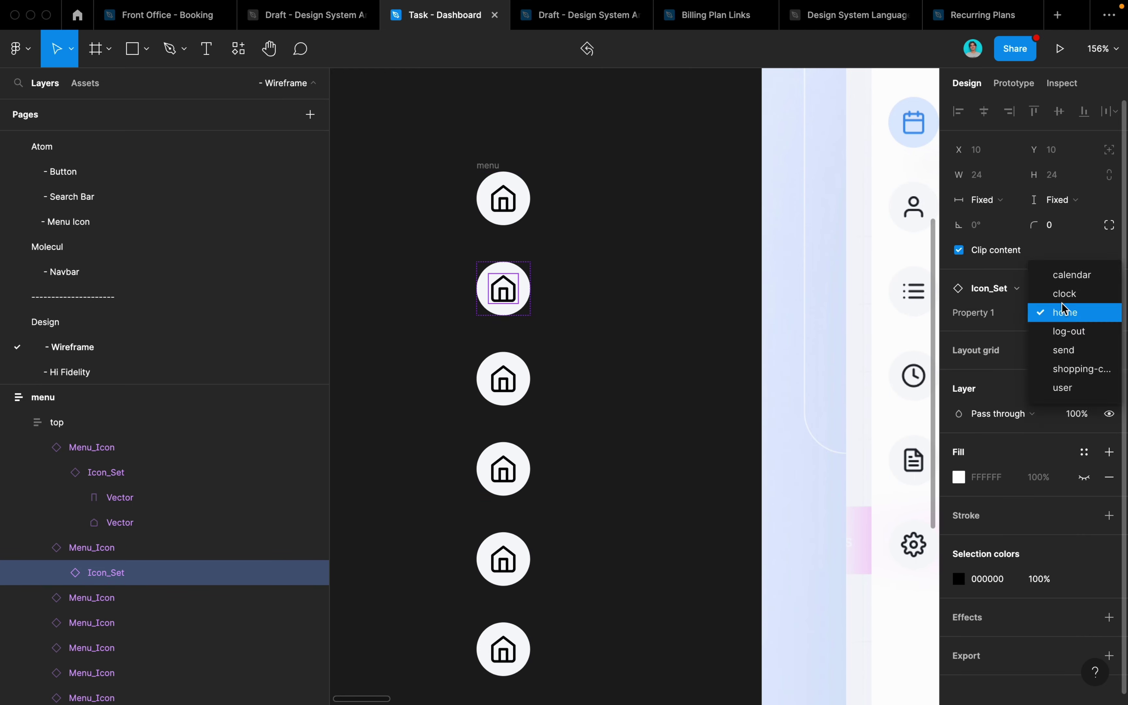
click(1065, 293)
click(503, 378)
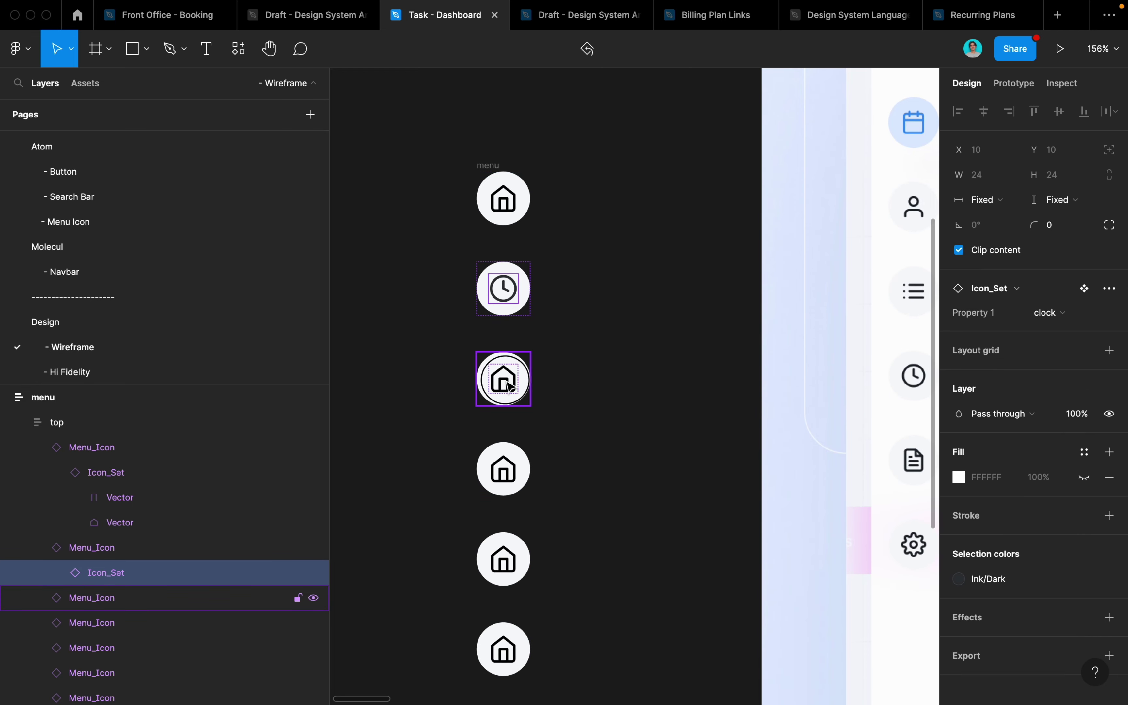
click(1046, 312)
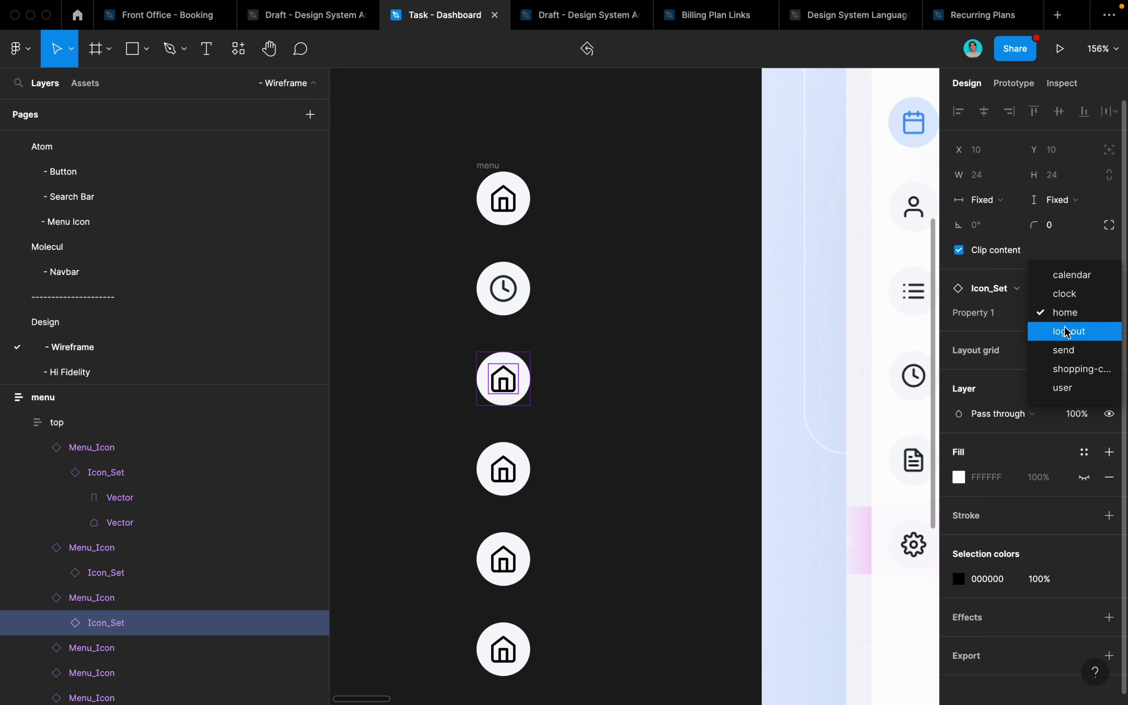
click(1069, 275)
click(523, 468)
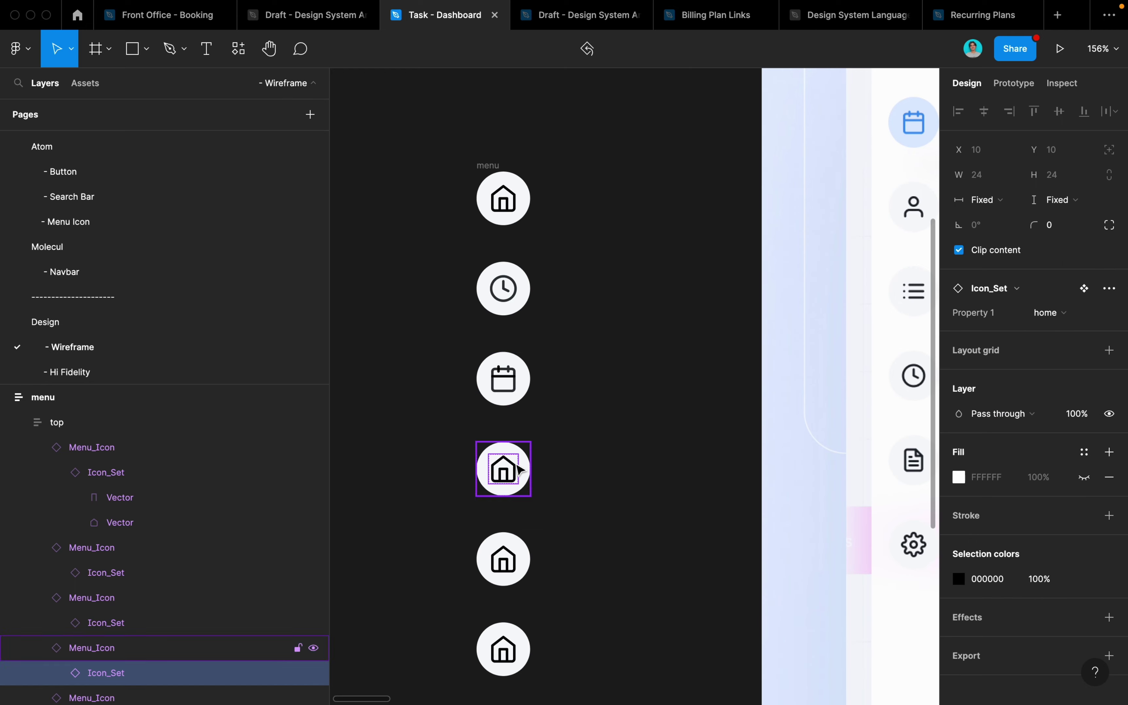
click(1046, 312)
click(1069, 351)
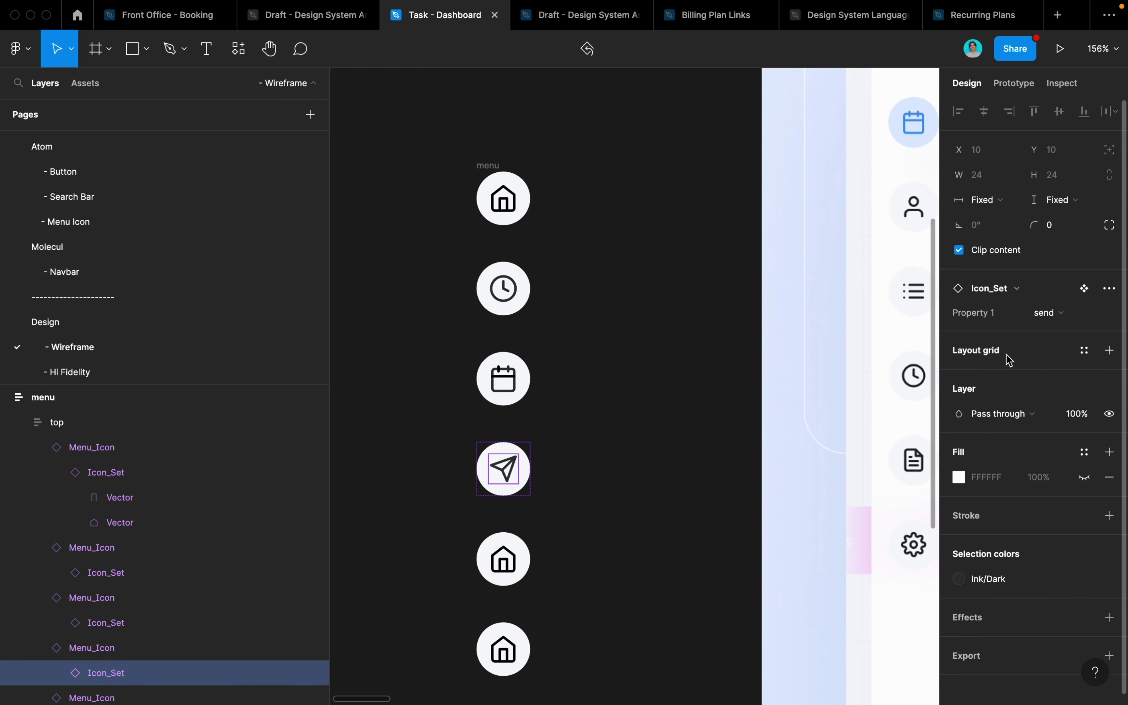
Step: Set the fifth and sixth menu icons to shopping-cart and user
click(505, 562)
click(1048, 312)
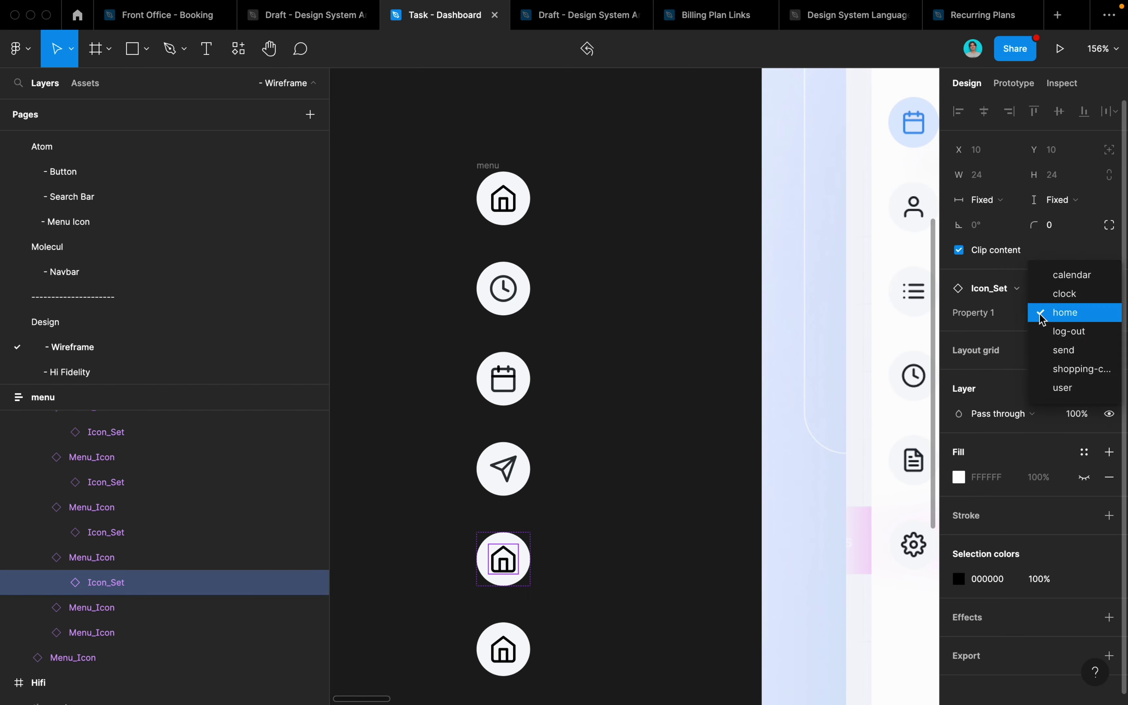
click(1063, 368)
scroll(670, 504, down, 3)
scroll(670, 504, down, 2)
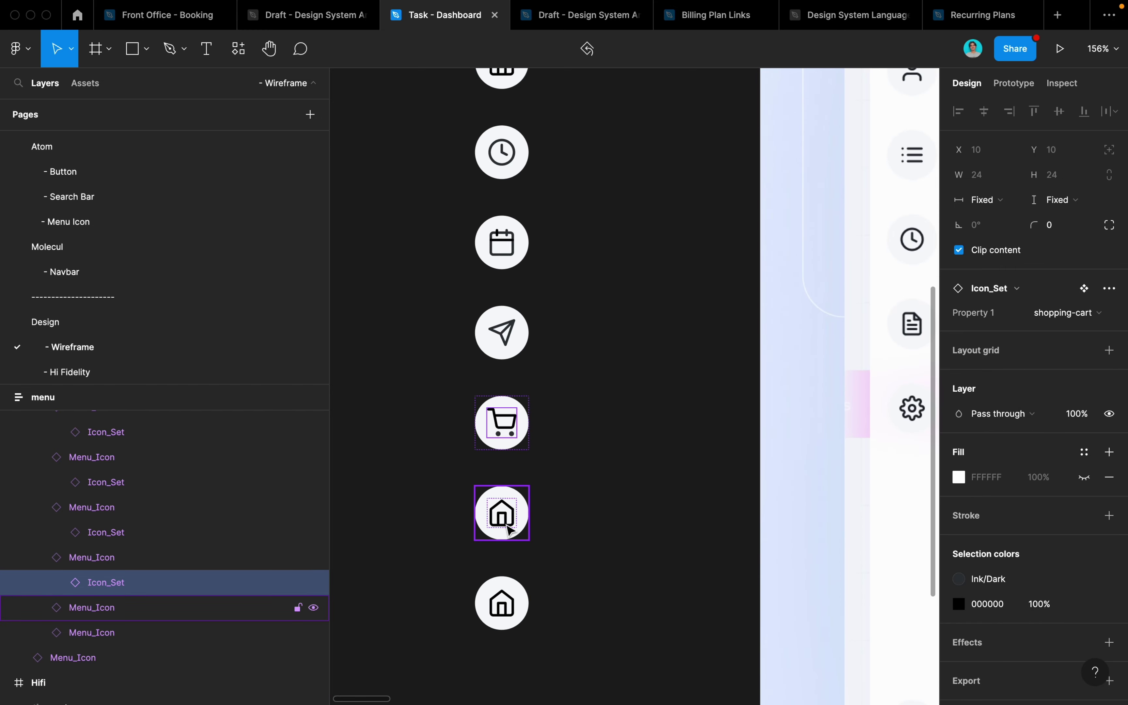
double_click(502, 513)
click(1076, 313)
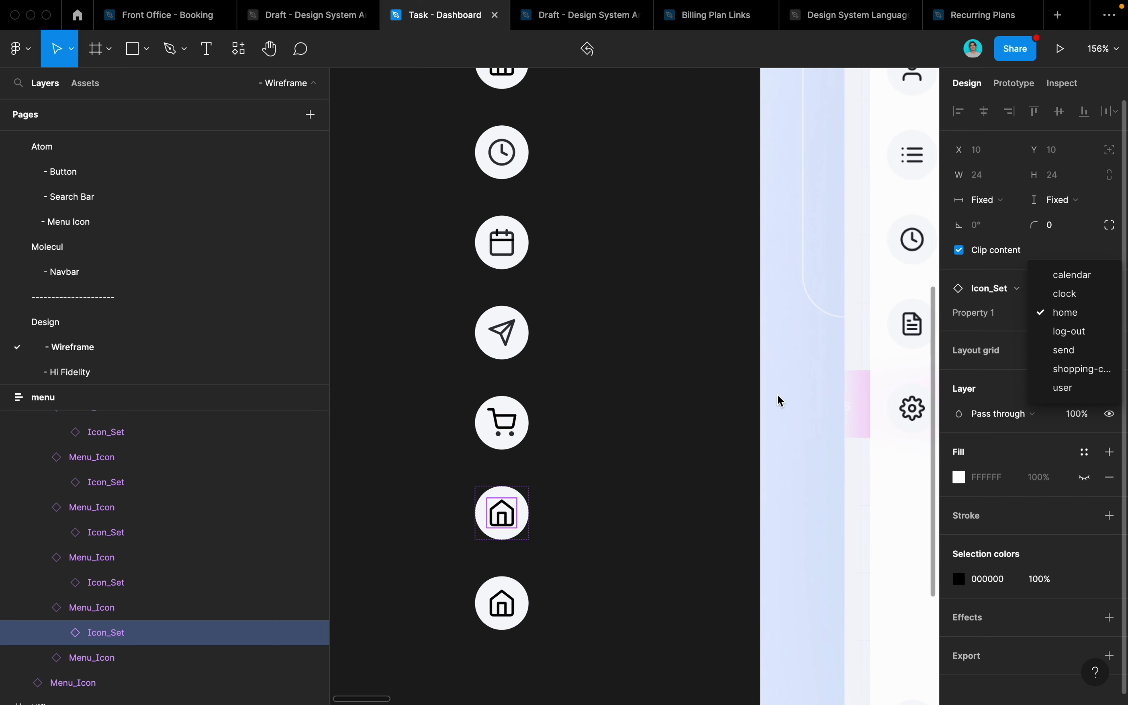
click(1067, 389)
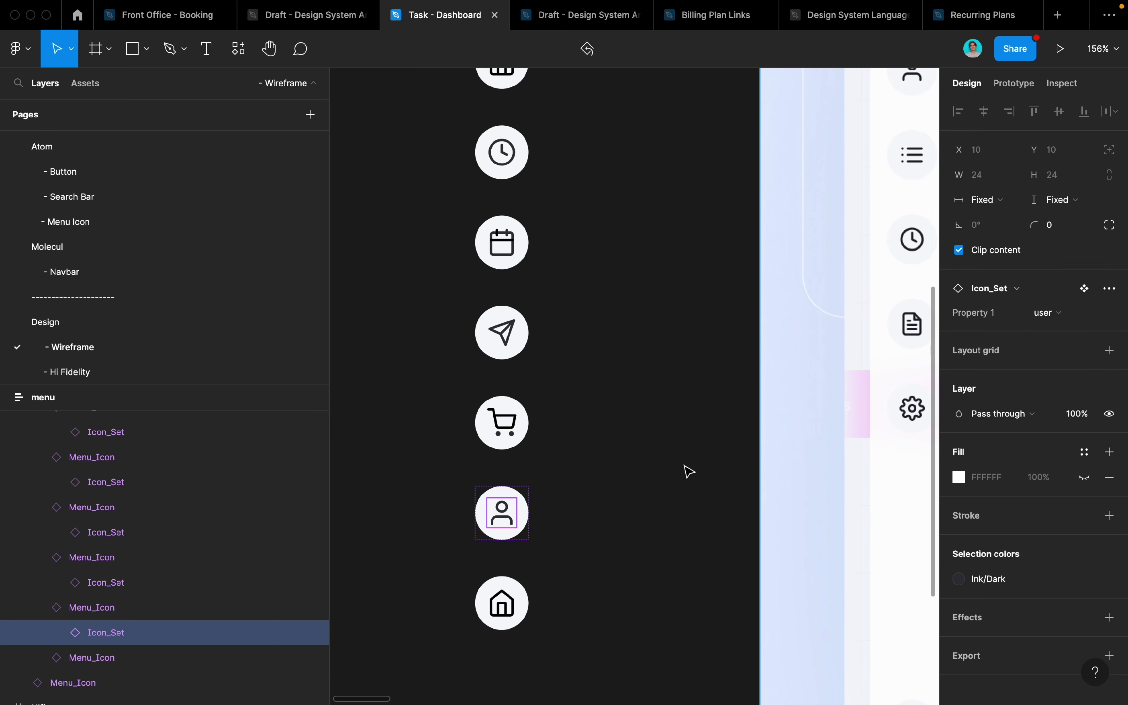
Step: Move the last icon out of the group and make it a log-out icon
click(522, 596)
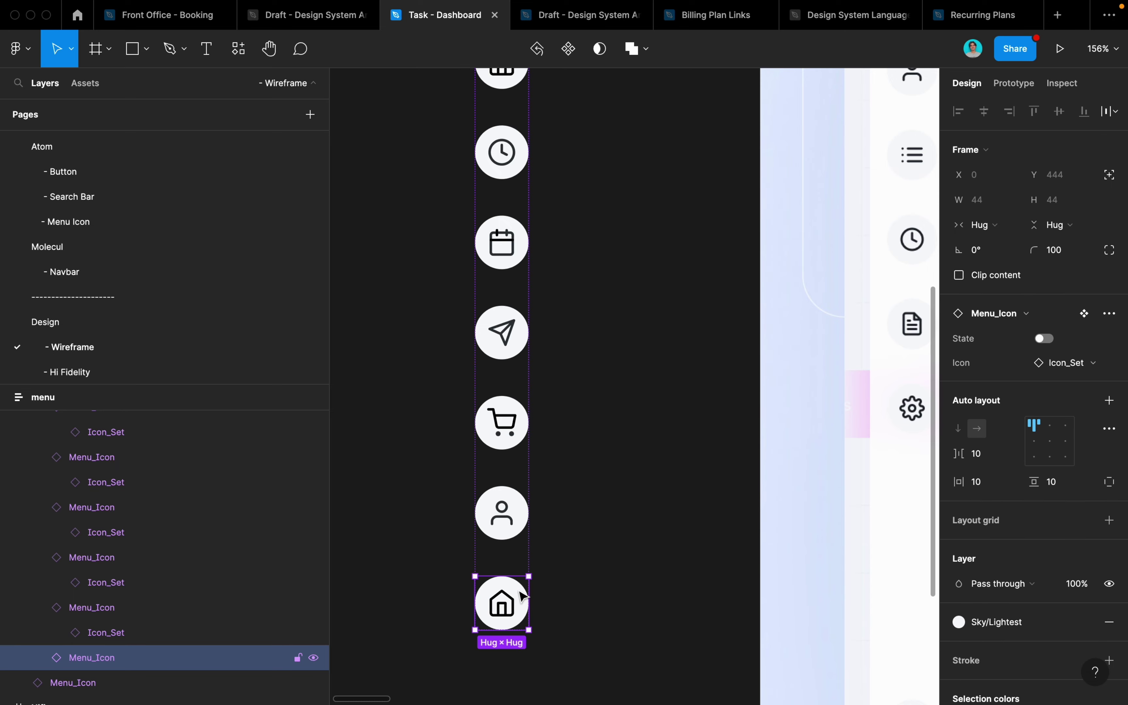
key(ctrl+z)
scroll(521, 597, down, 2)
scroll(518, 569, down, 3)
click(518, 546)
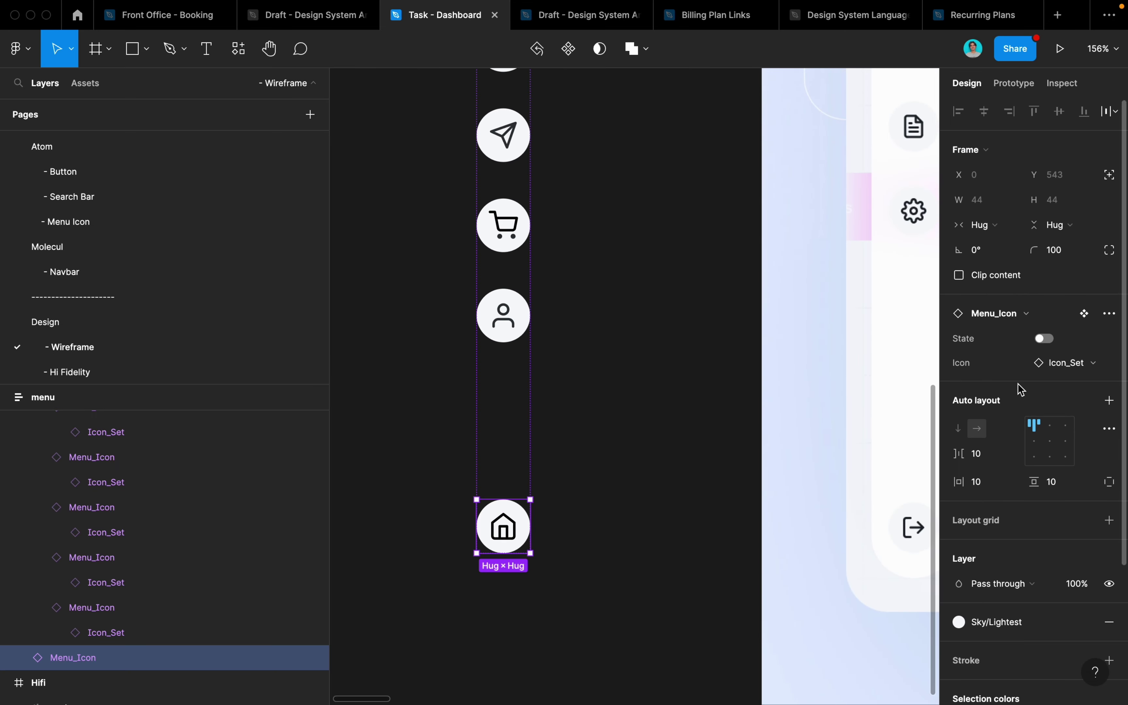
click(1063, 368)
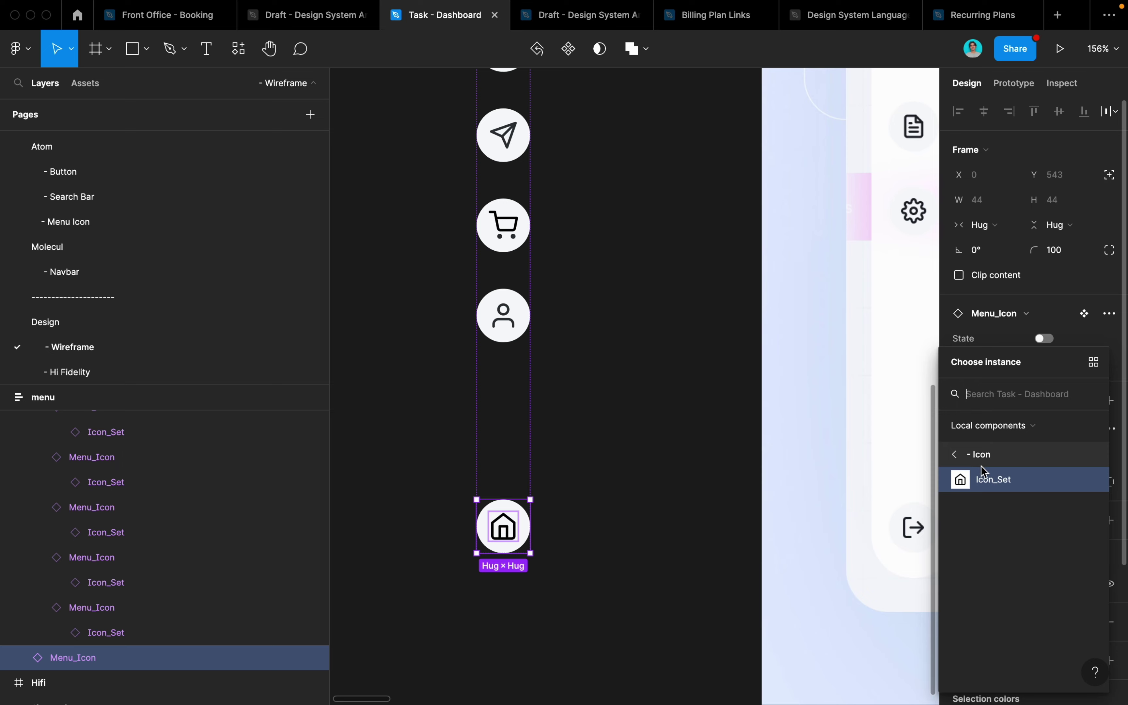
double_click(512, 541)
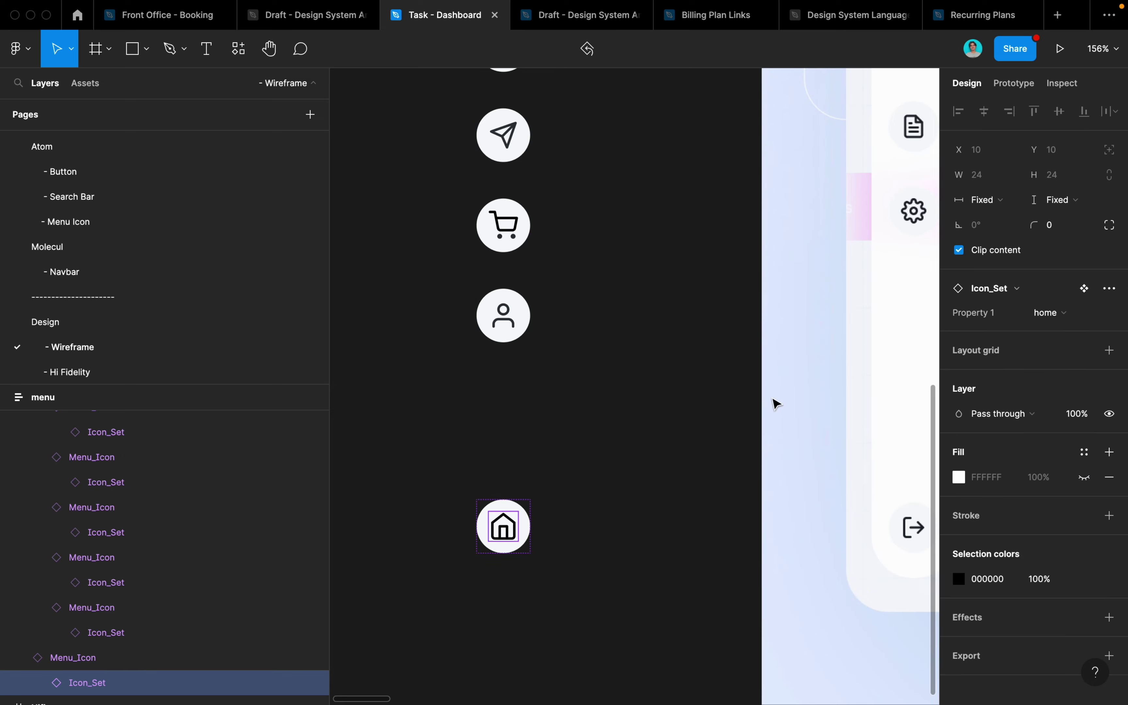
click(1064, 313)
click(1070, 331)
click(589, 426)
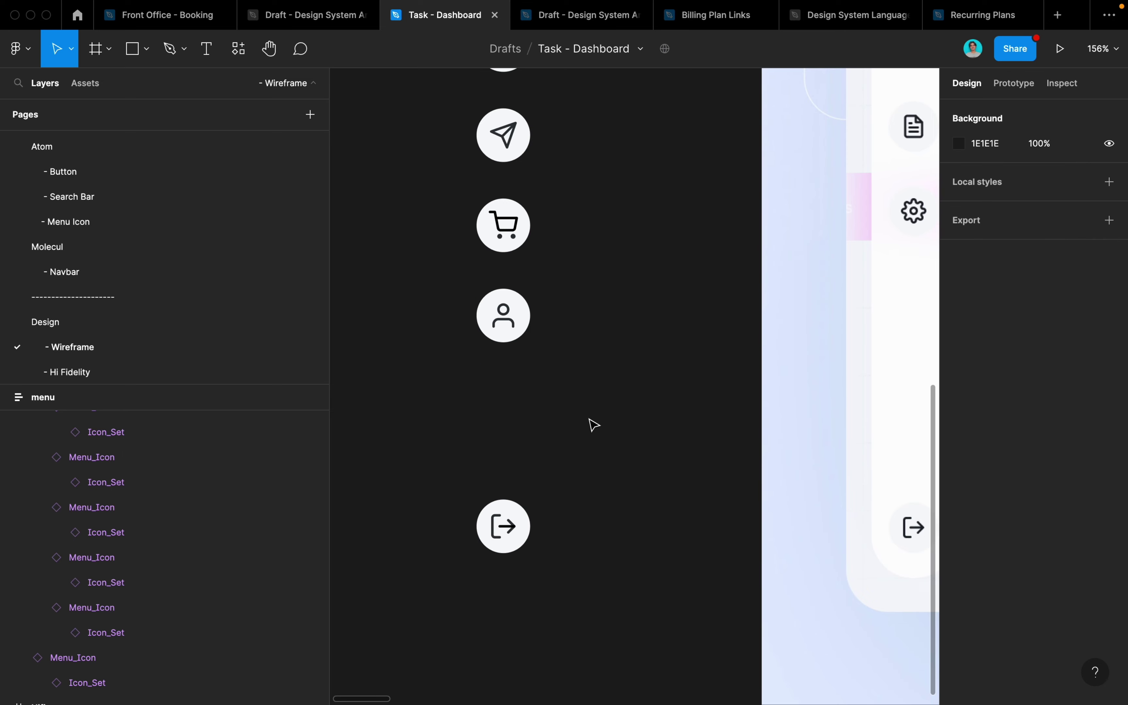
key(shift+1)
Step: Replace the menu's 000000 selection colour with the Ink/Dark colour style
click(518, 232)
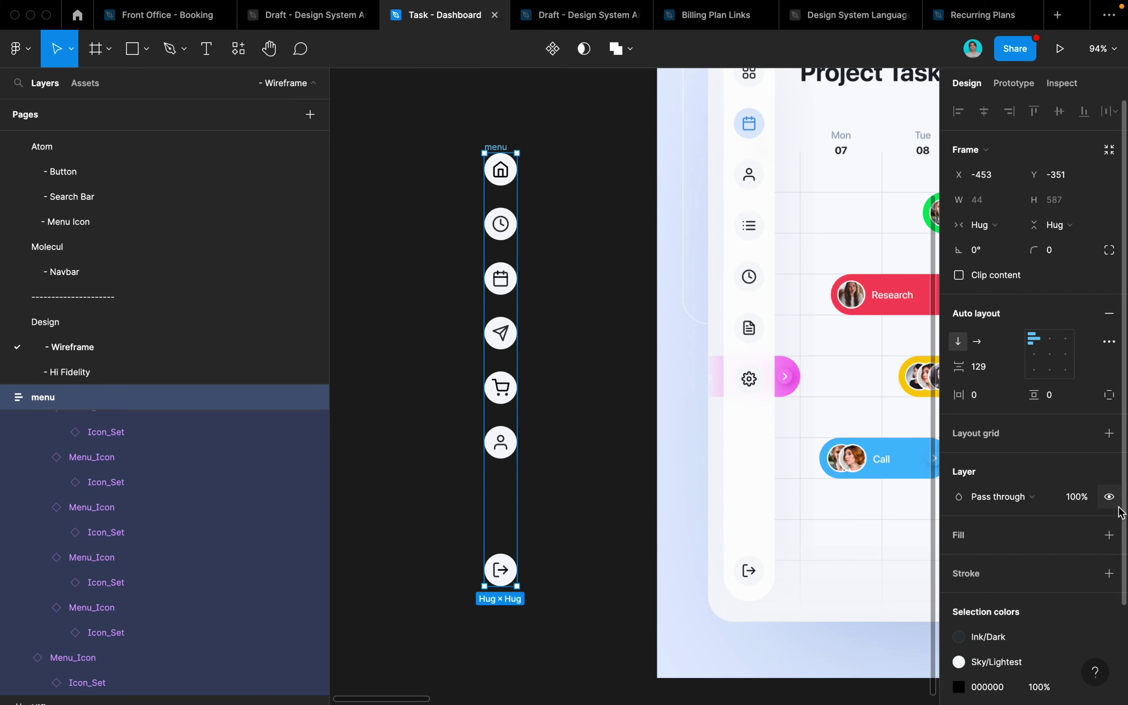
click(1084, 569)
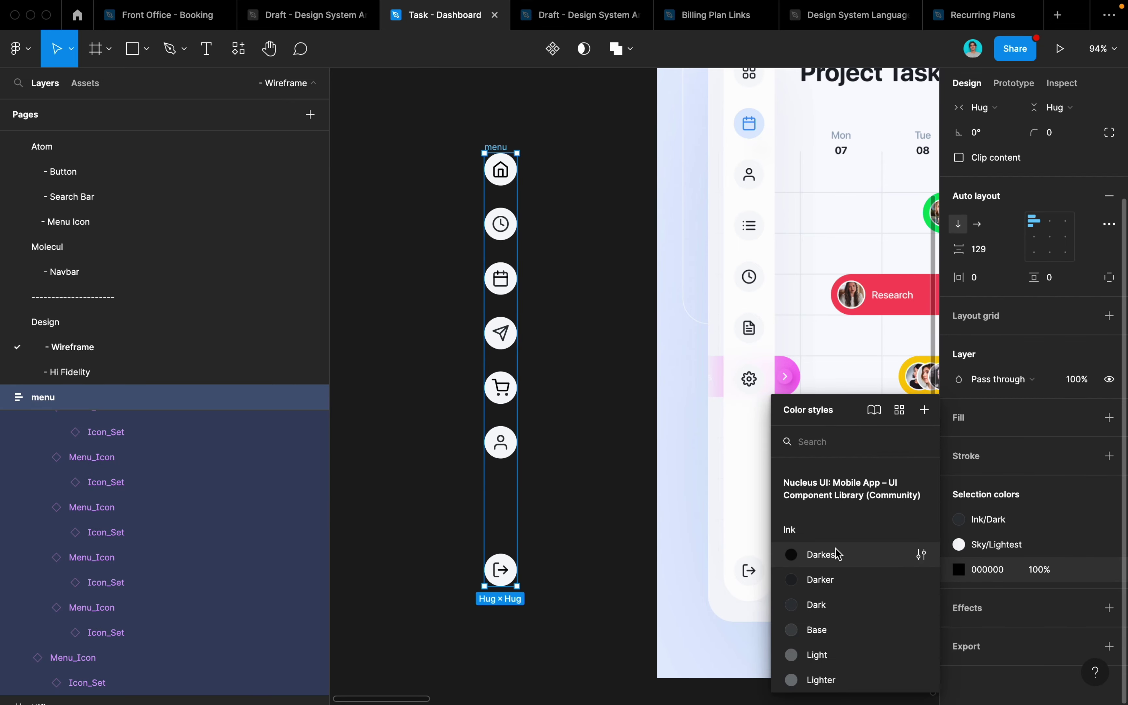
click(832, 613)
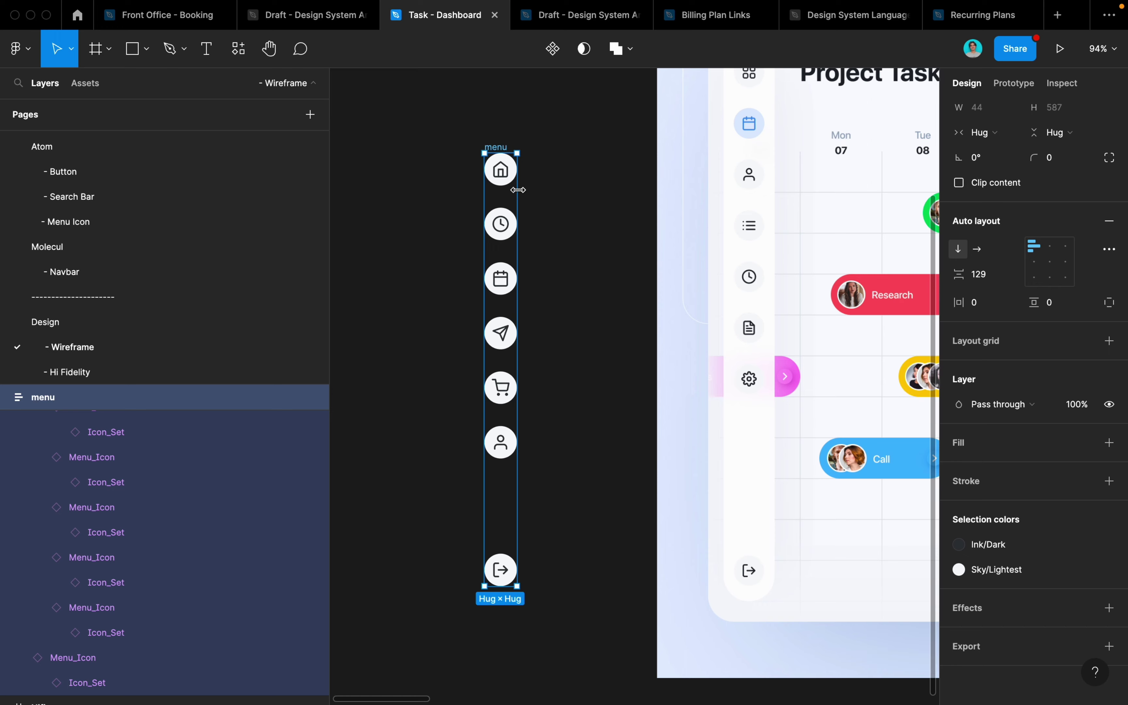
scroll(518, 190, up, 3)
scroll(496, 243, up, 1)
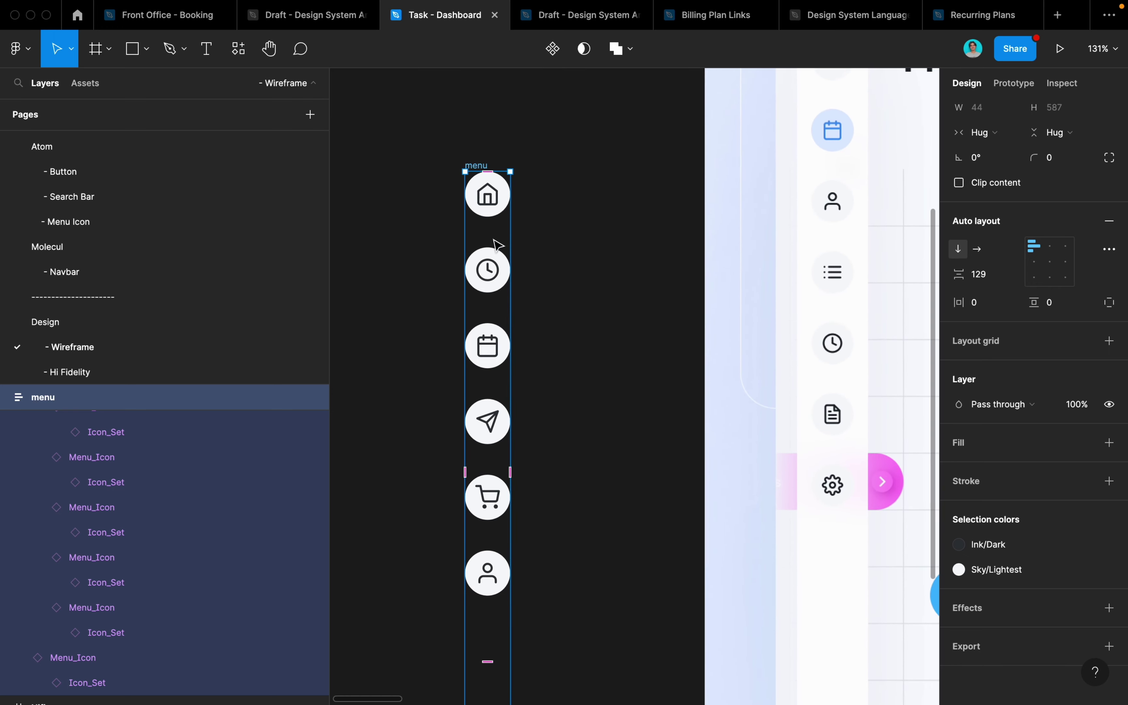
scroll(496, 242, up, 2)
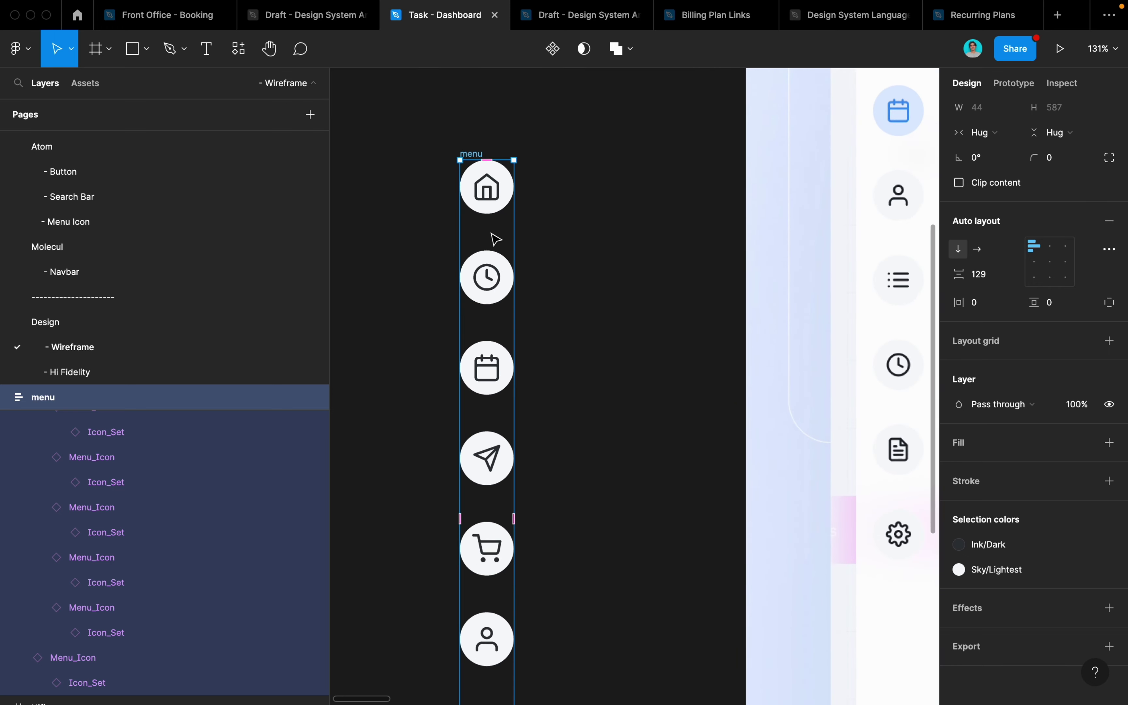
Step: Switch the home menu icon to its active State=Yes variant
double_click(490, 210)
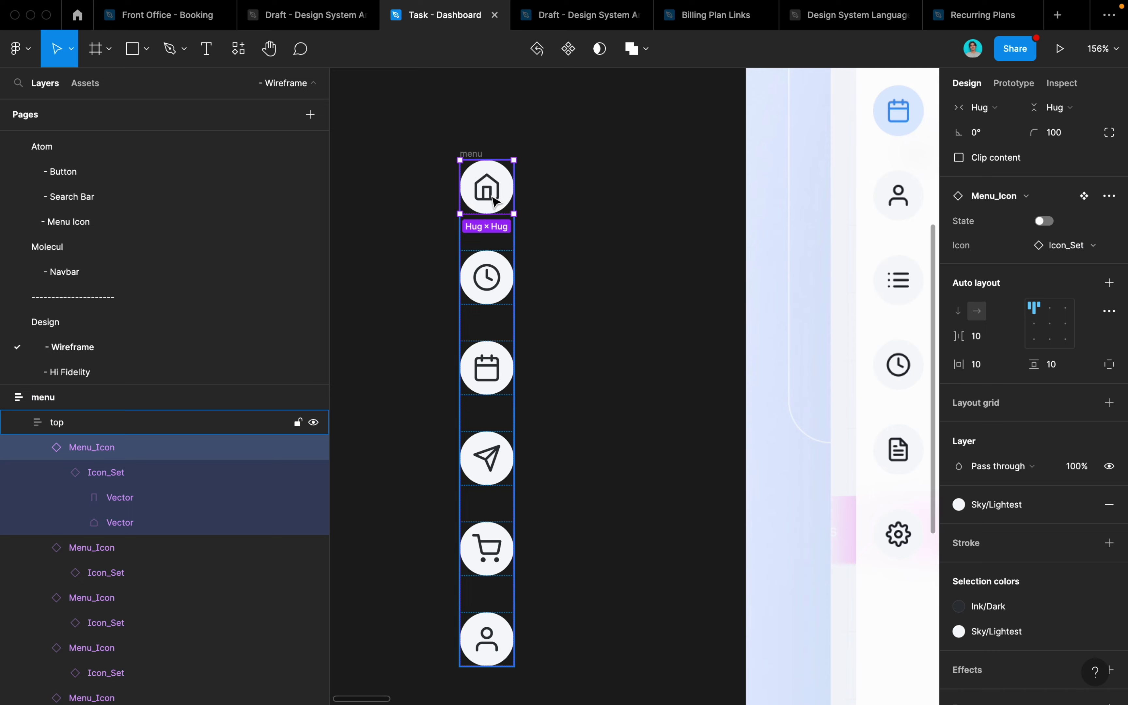
click(1045, 221)
click(587, 234)
scroll(586, 234, down, 5)
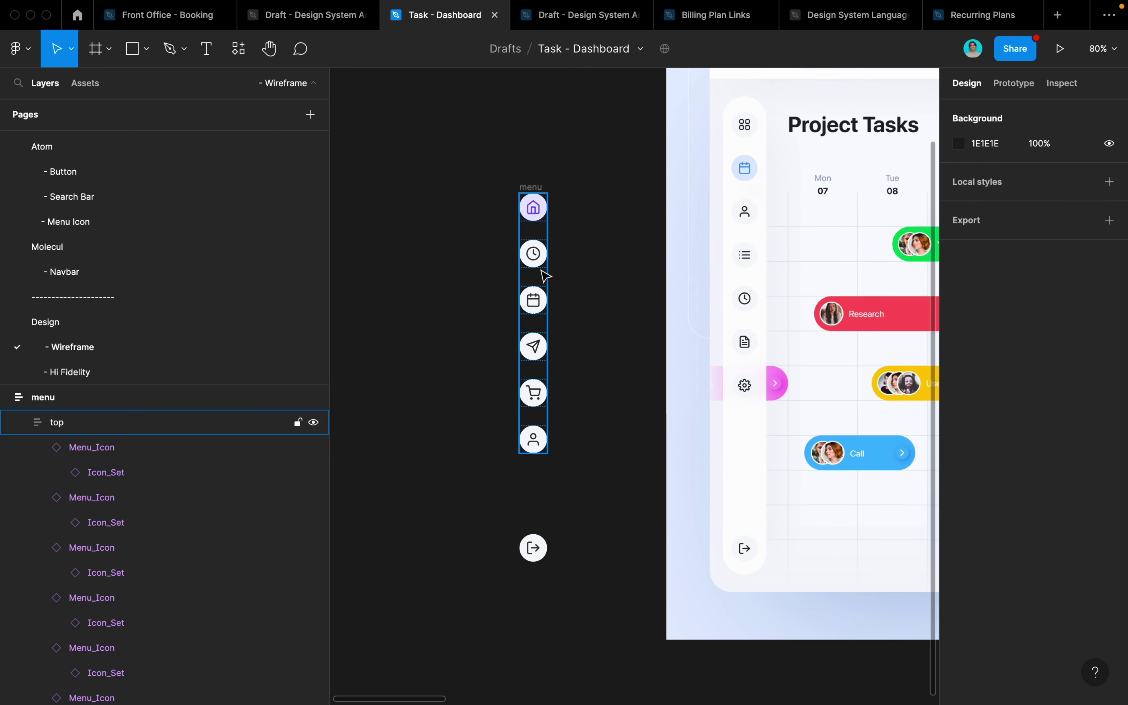
scroll(536, 280, up, 4)
Step: Toggle the calendar icon's active state on and back off, leaving it plain
double_click(538, 303)
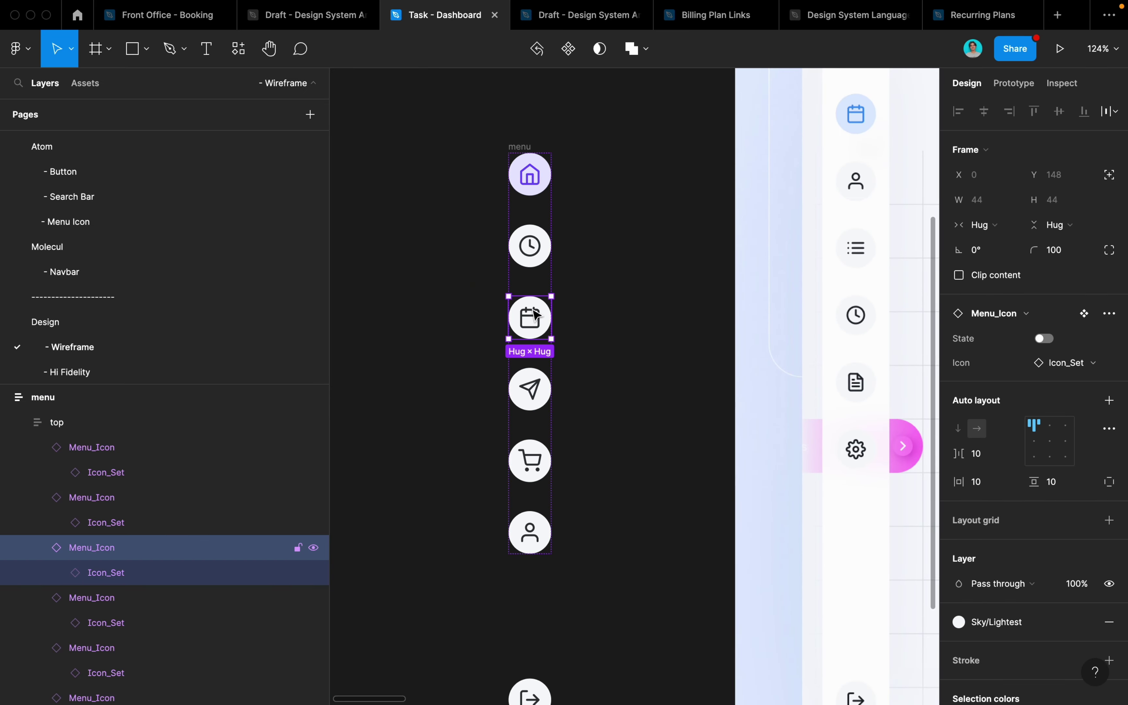
click(1043, 340)
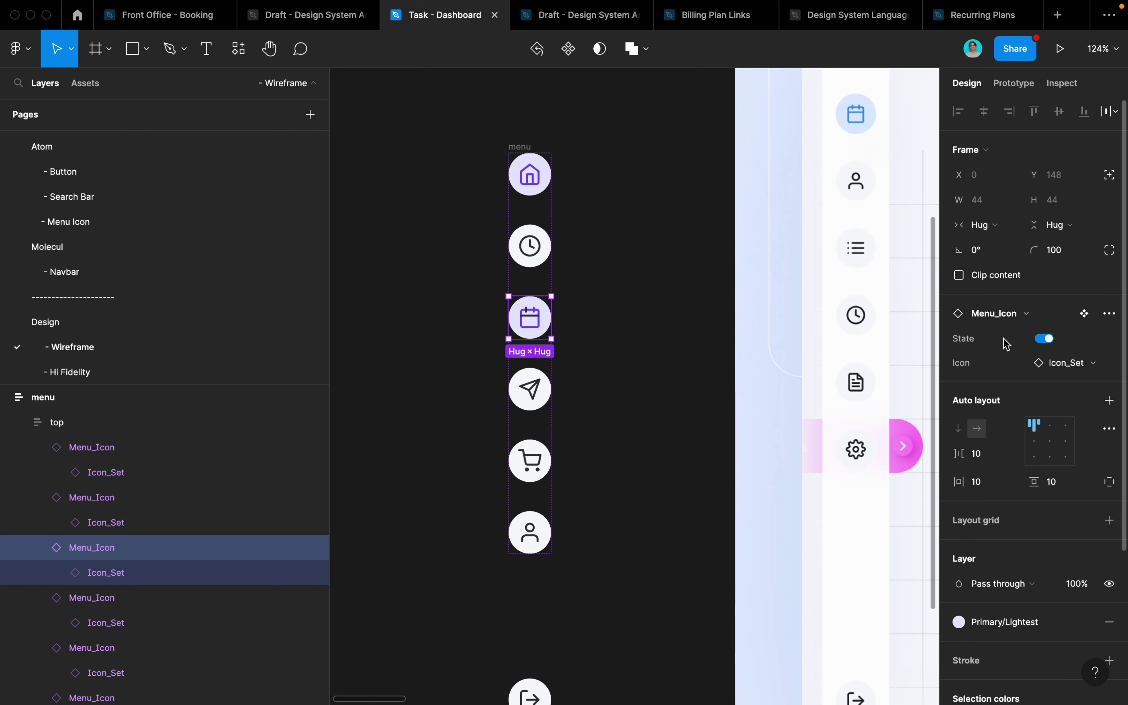
click(1044, 339)
click(662, 335)
scroll(653, 317, down, 3)
scroll(625, 280, down, 3)
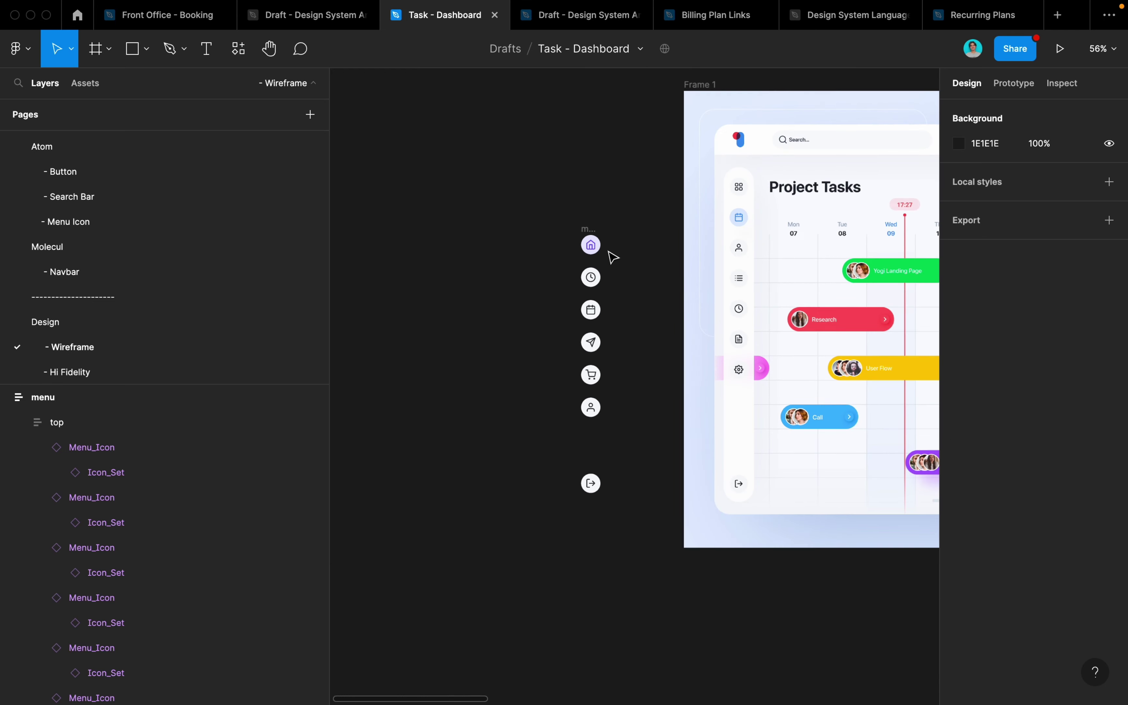
click(591, 231)
Step: Wrap the menu in a new auto-layout frame named sidebar
scroll(590, 232, right, 2)
scroll(589, 232, up, 1)
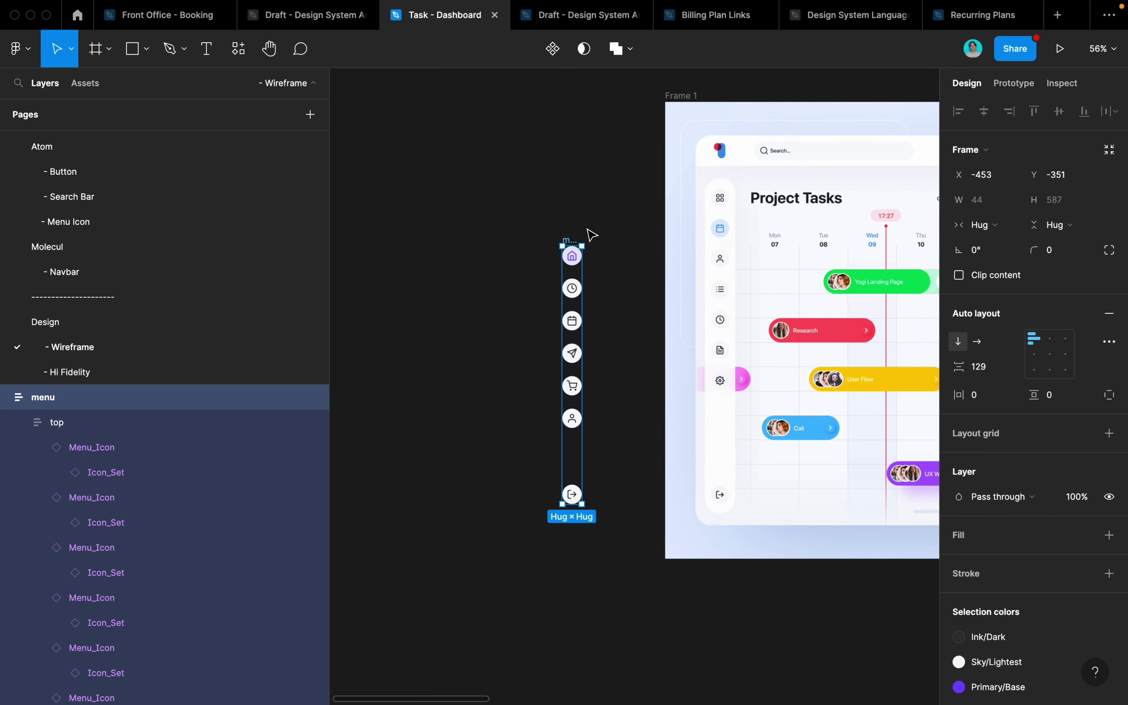
scroll(587, 239, up, 5)
key(shift+a)
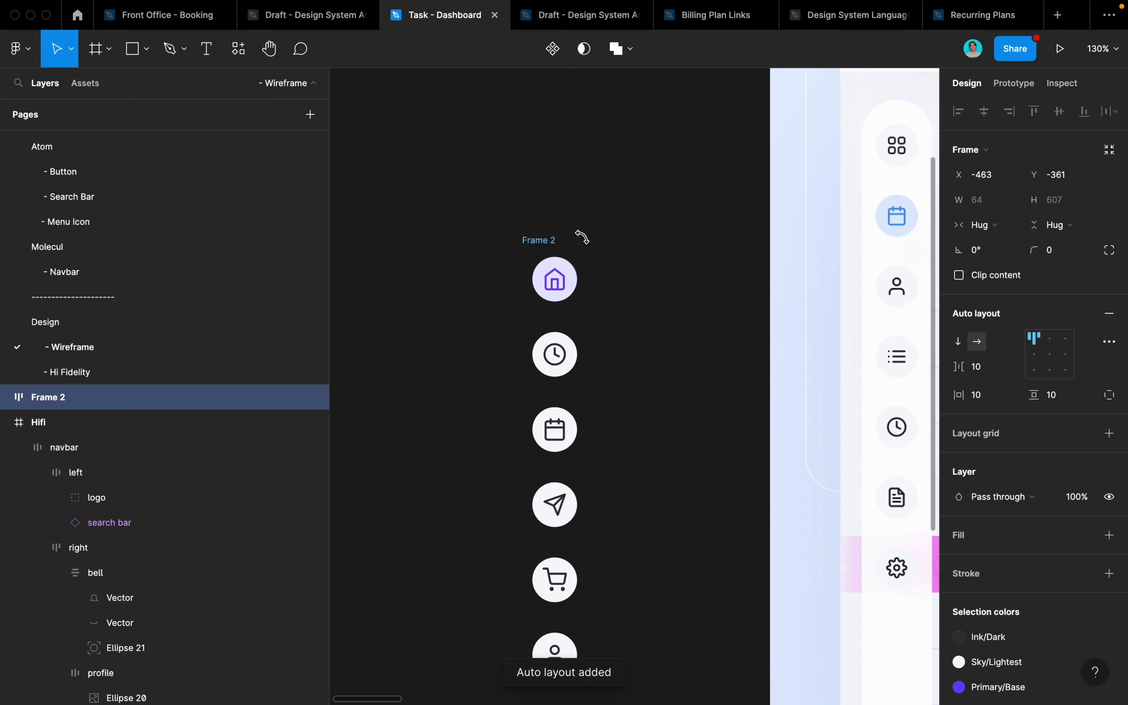
scroll(579, 234, down, 2)
double_click(541, 235)
text(sidebar)
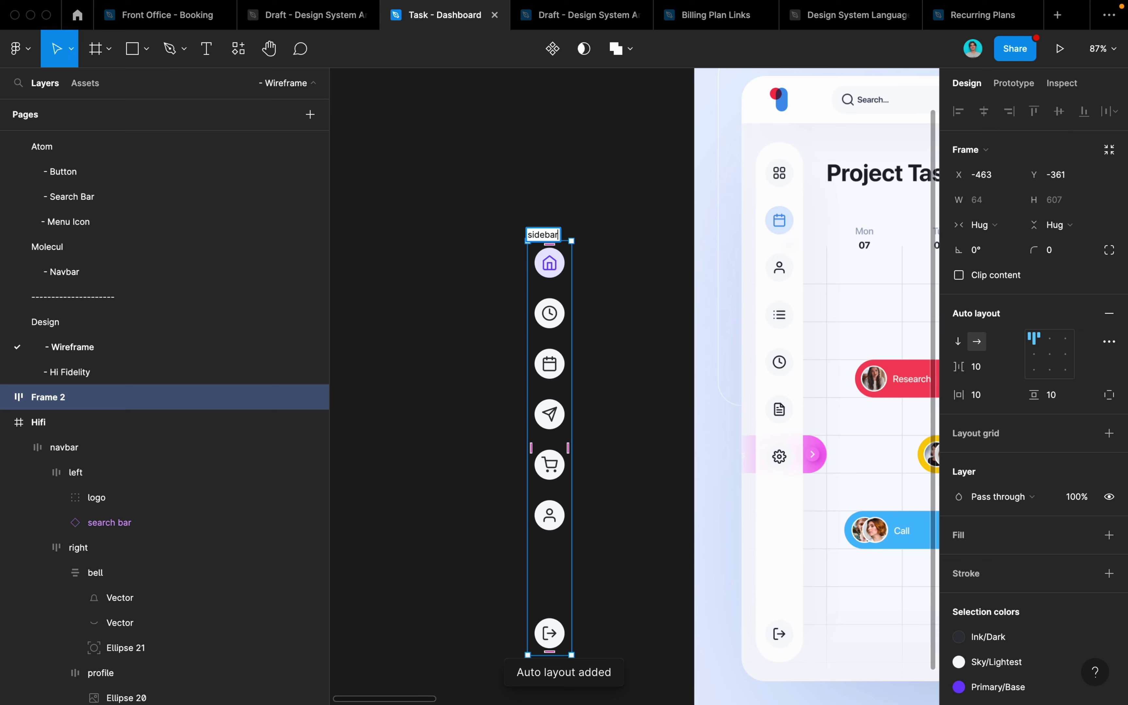
click(566, 182)
click(549, 233)
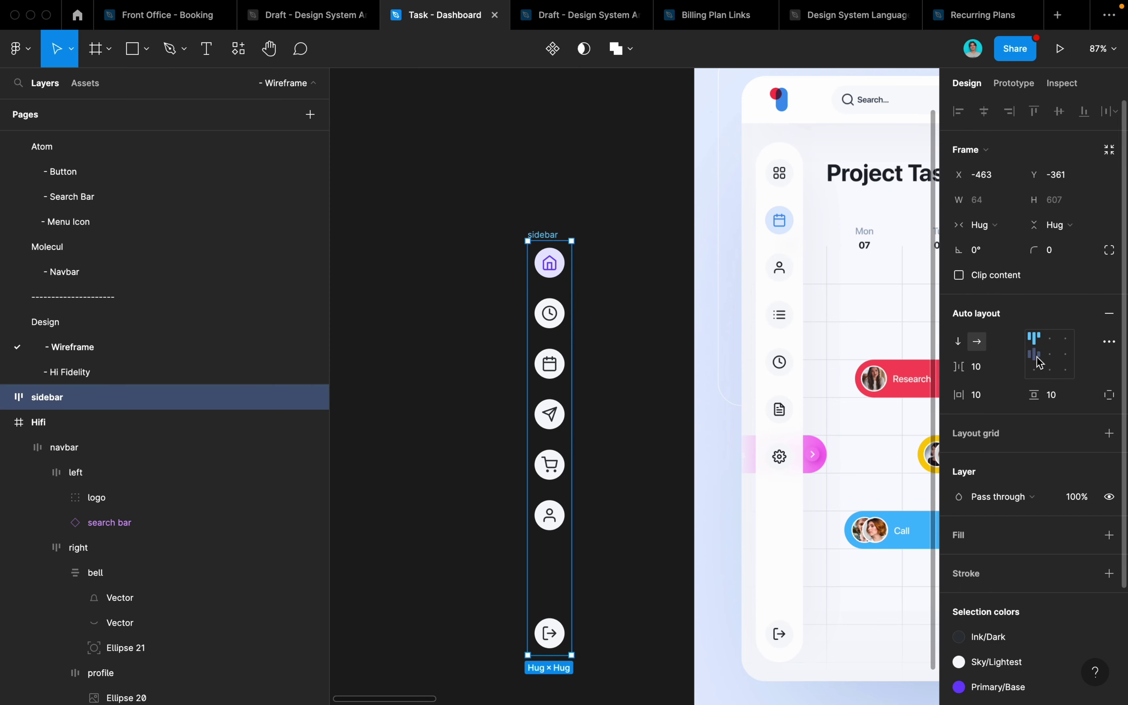
Step: Centre the sidebar's contents with 32 vertical and 16 horizontal padding
click(1051, 357)
click(1066, 400)
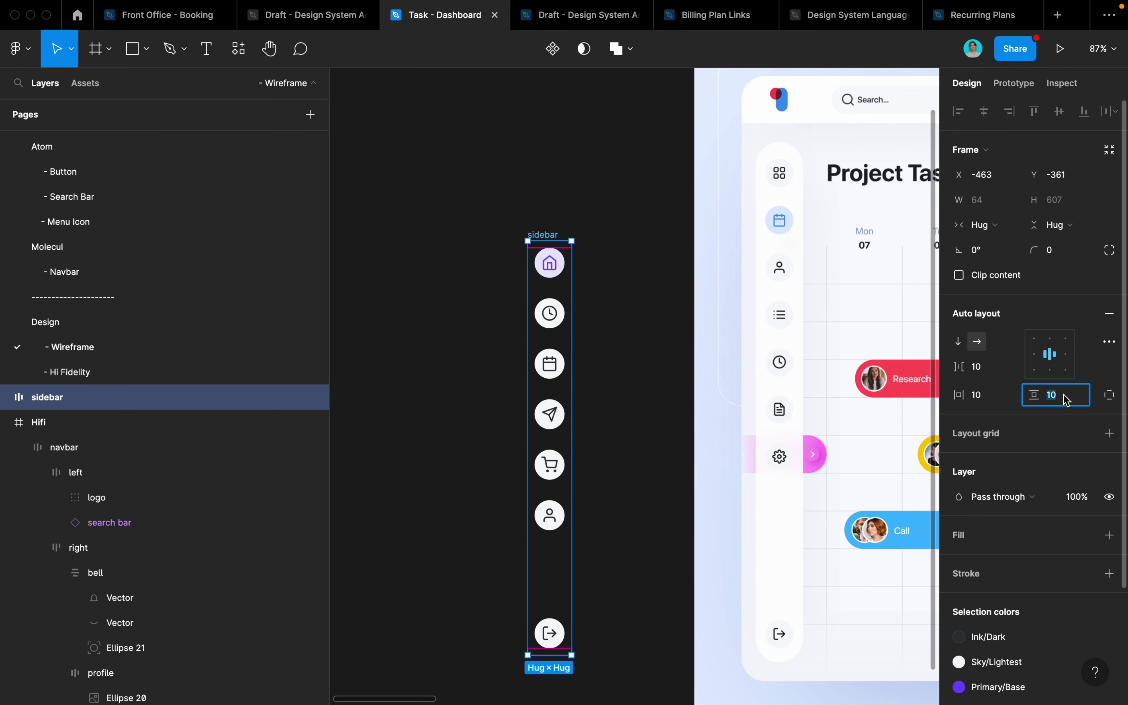
text(32)
key(Return)
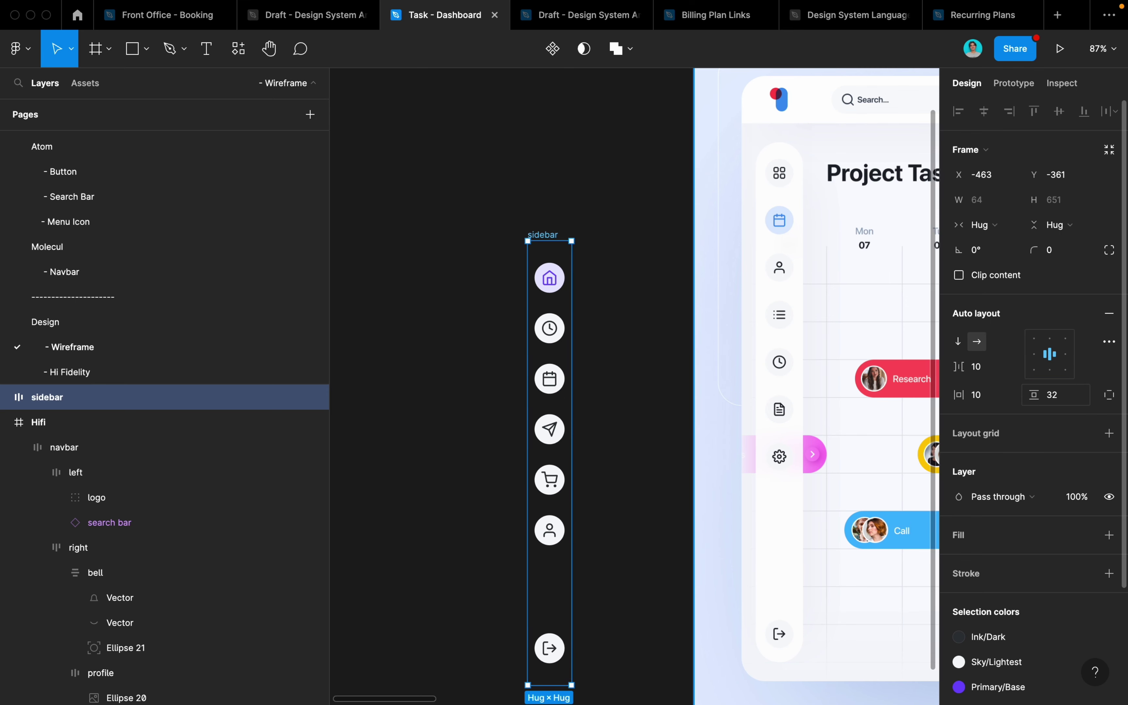
click(996, 401)
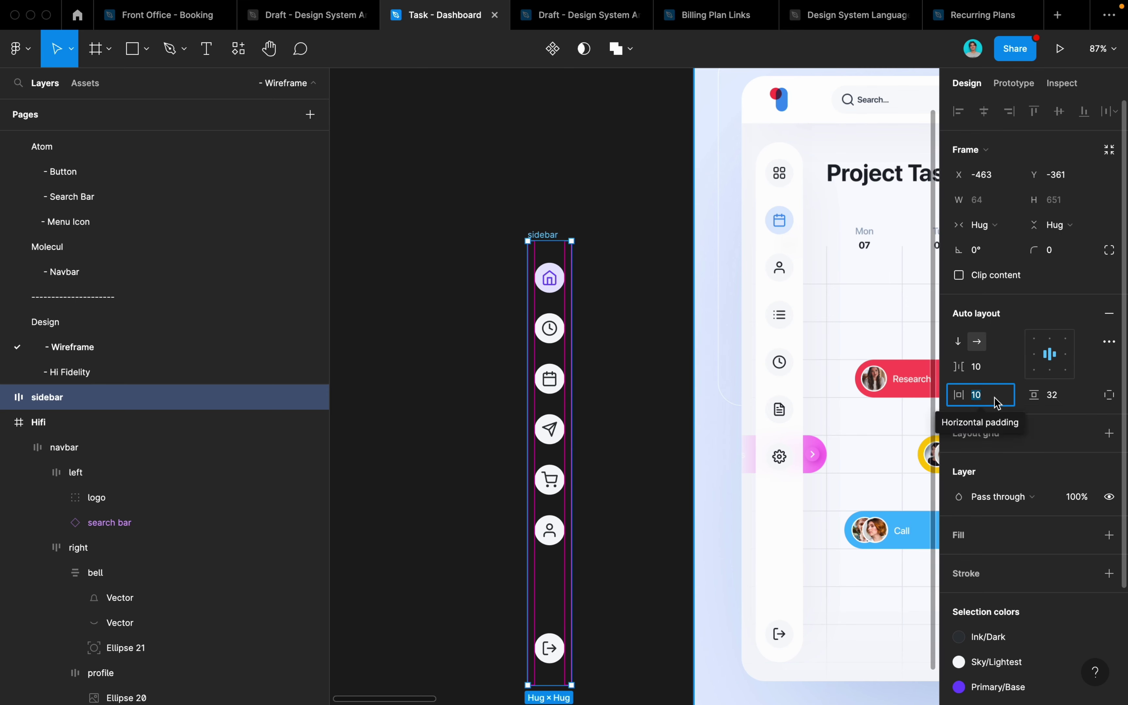
text(16)
key(Return)
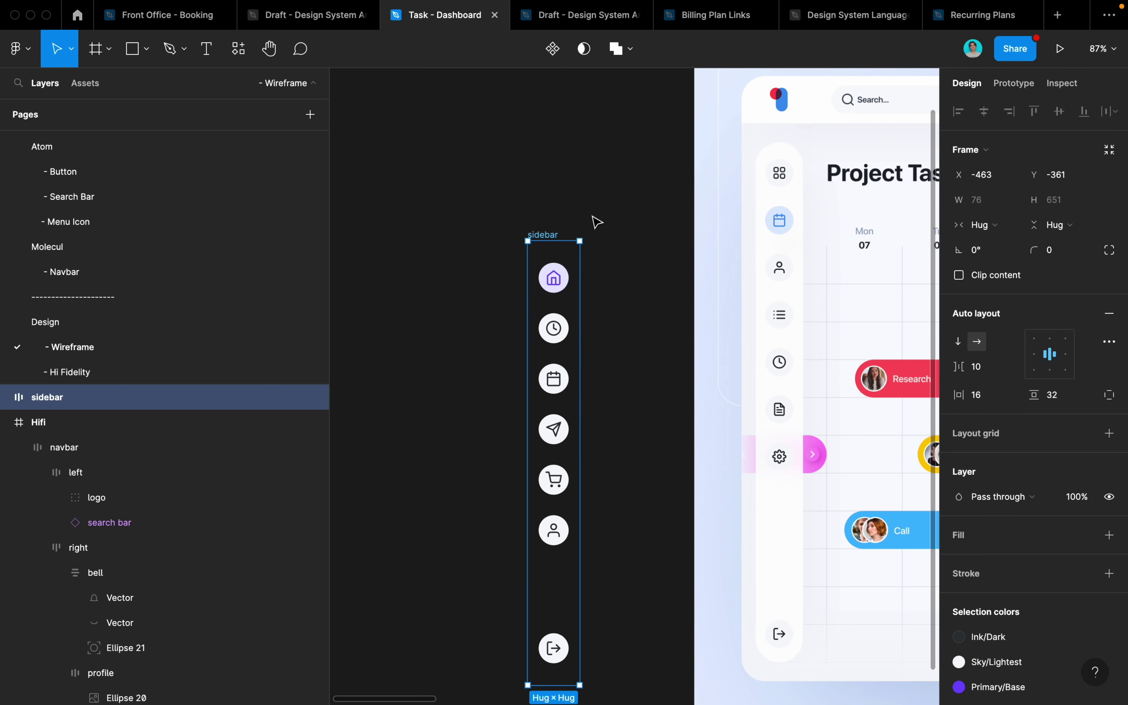
scroll(1079, 355, down, 2)
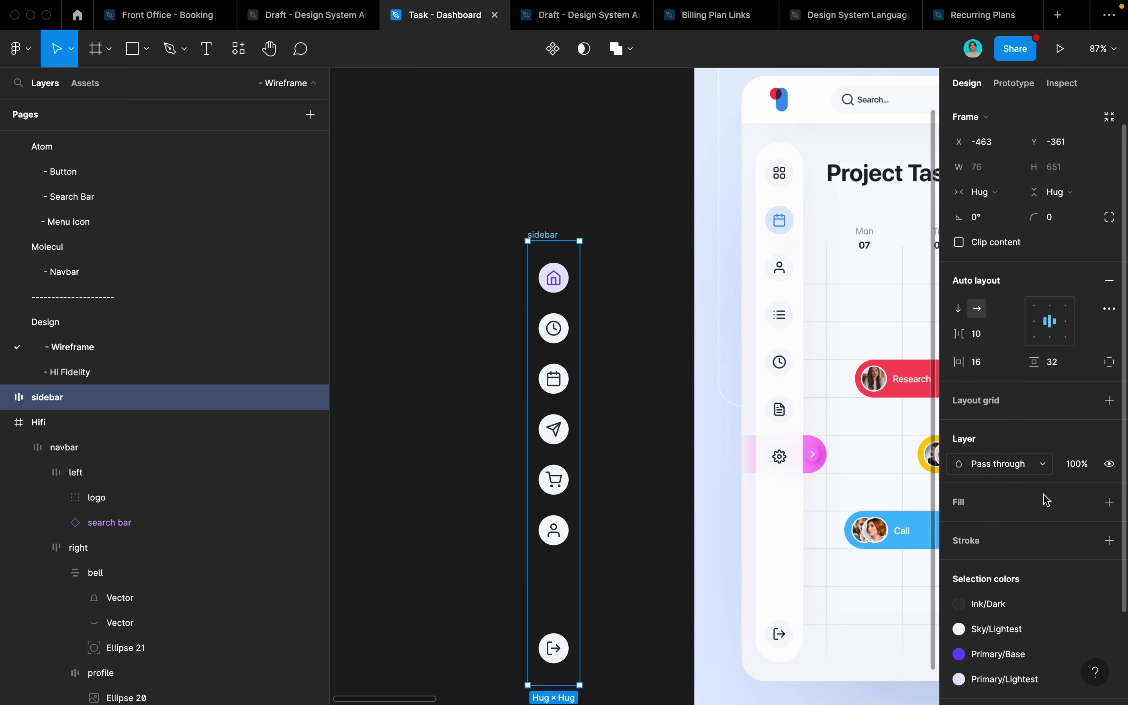
Step: Give the sidebar frame a fill using the Sky/White colour style
click(1109, 500)
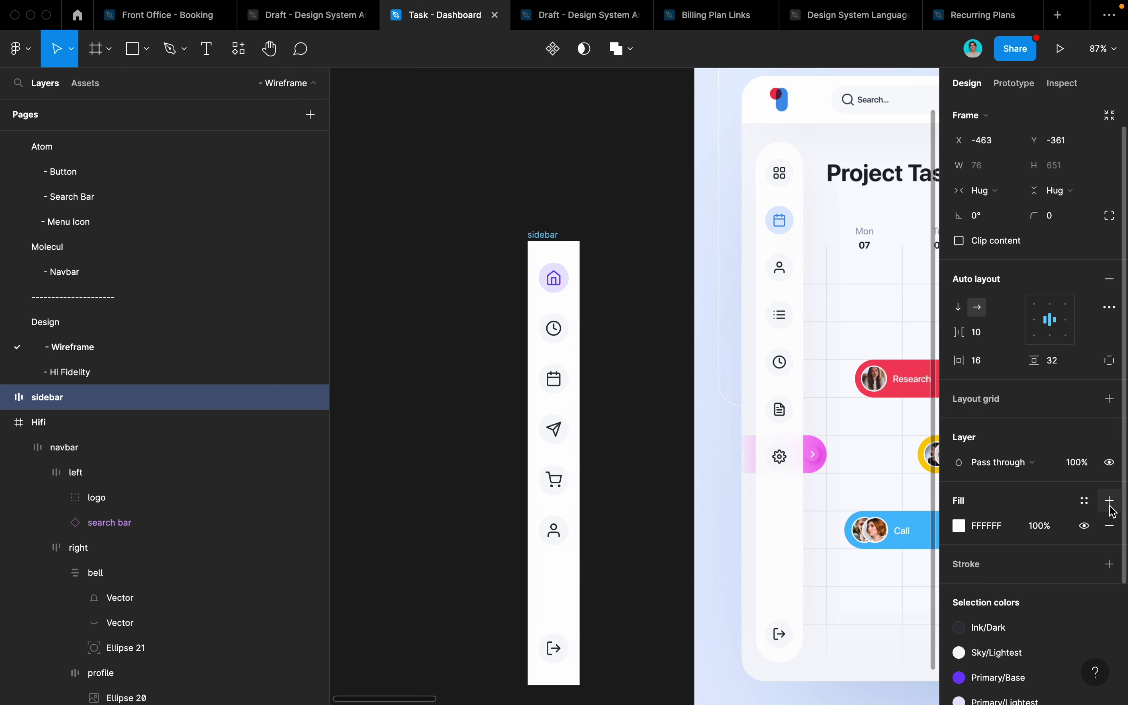
click(1086, 501)
scroll(1024, 595, down, 5)
scroll(1018, 610, down, 2)
click(1018, 617)
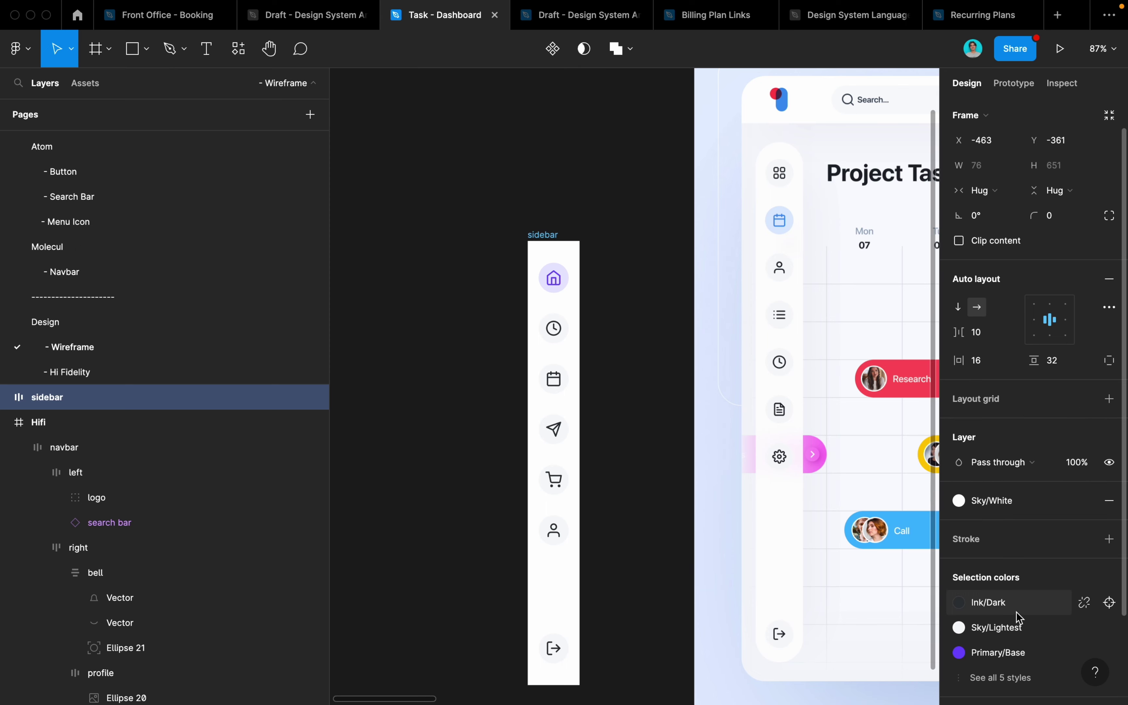
Step: Set the sidebar's corner radius to 100 for pill-shaped ends
click(1058, 215)
text(10)
key(Return)
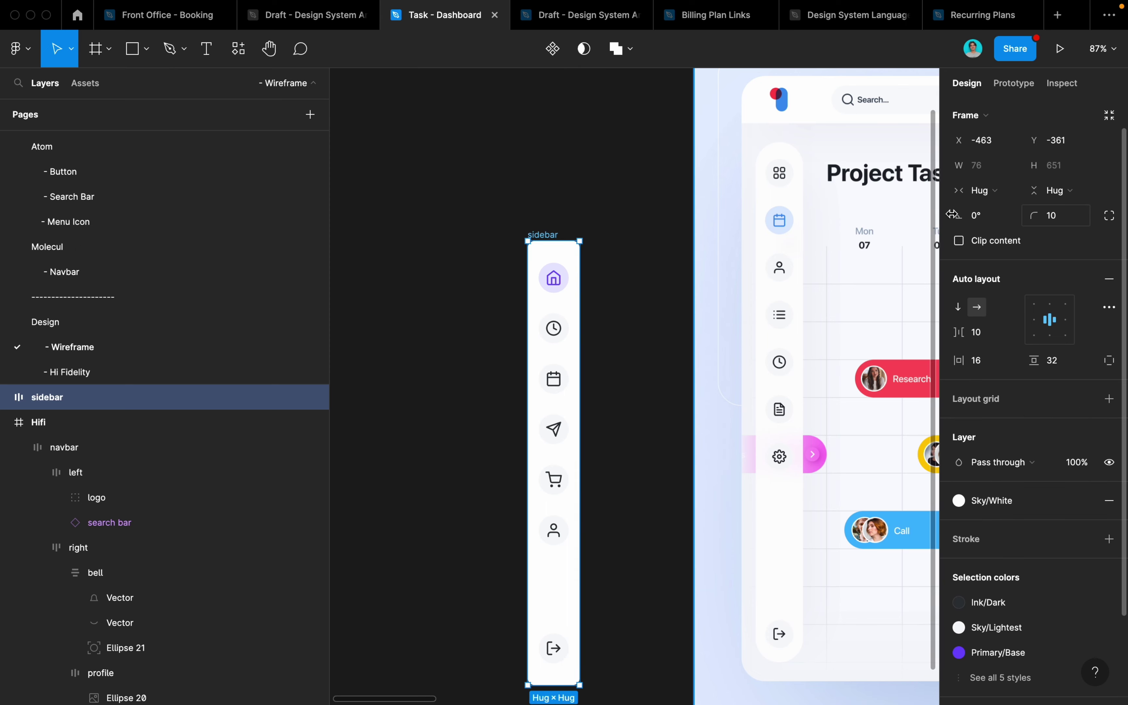
text(00)
key(Return)
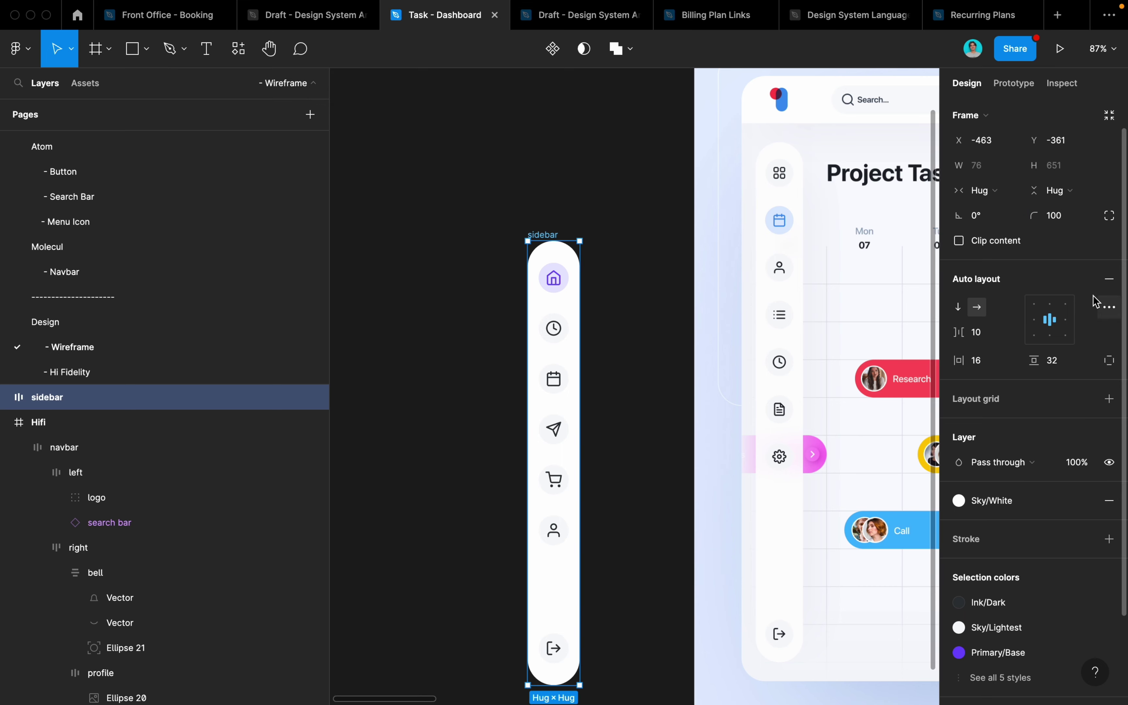
Step: Set the inner menu frame to Space between spacing and Fill height
click(564, 352)
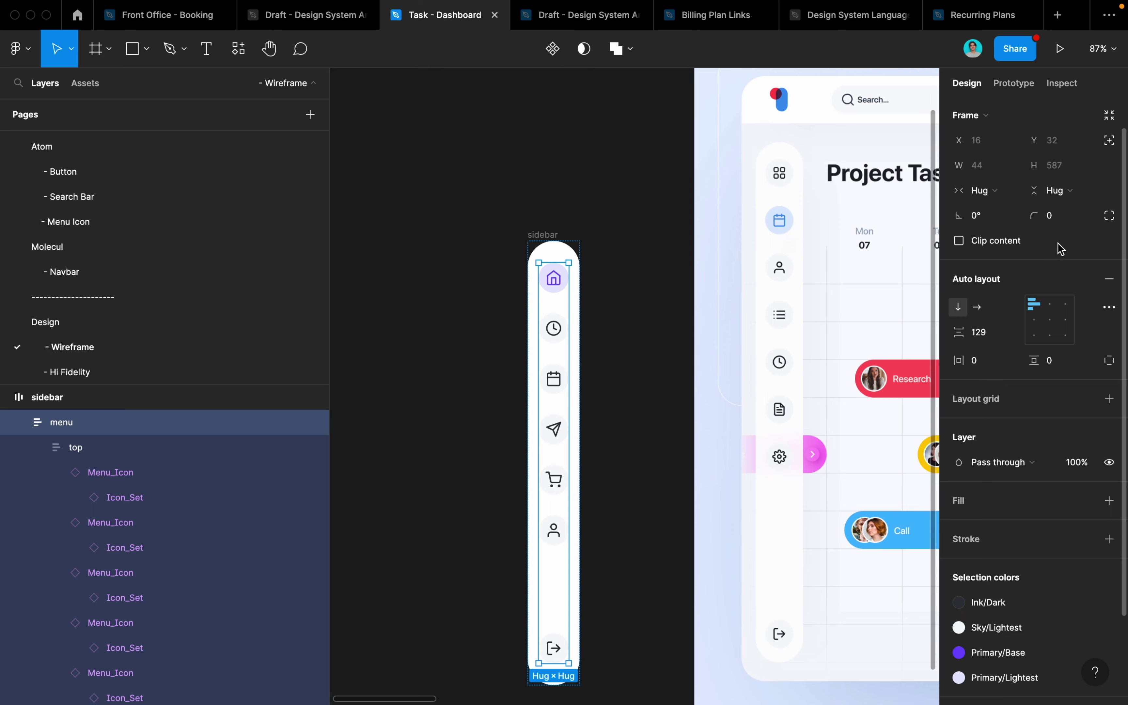
click(1107, 317)
click(899, 441)
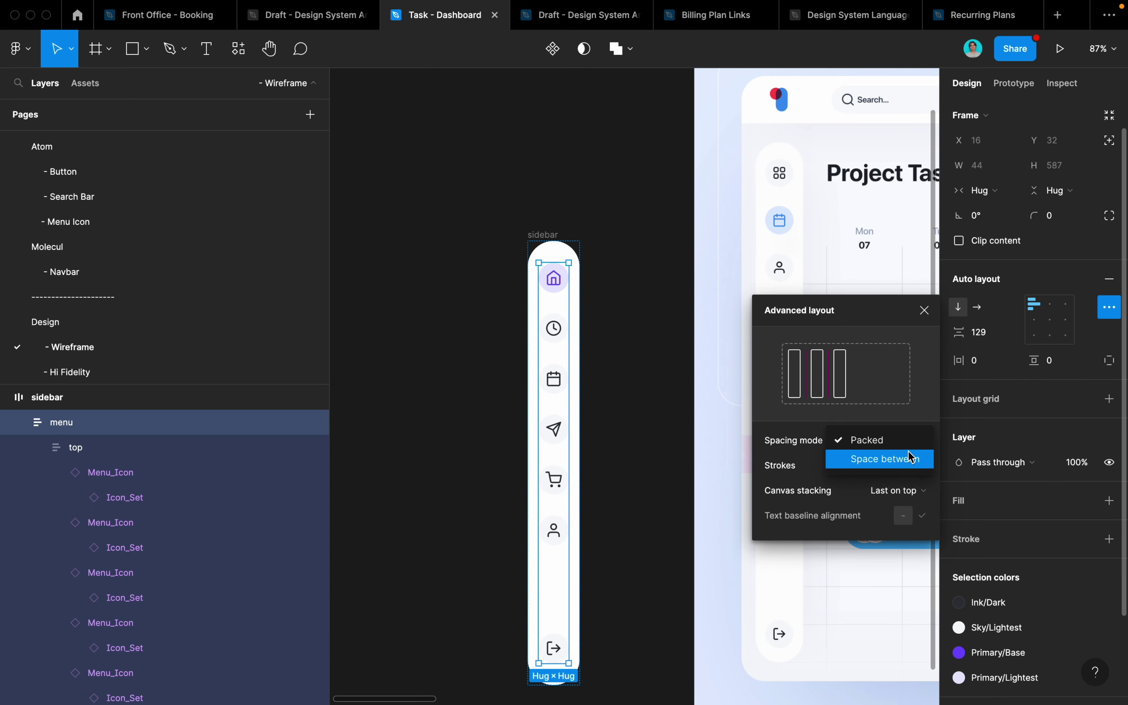
click(1058, 190)
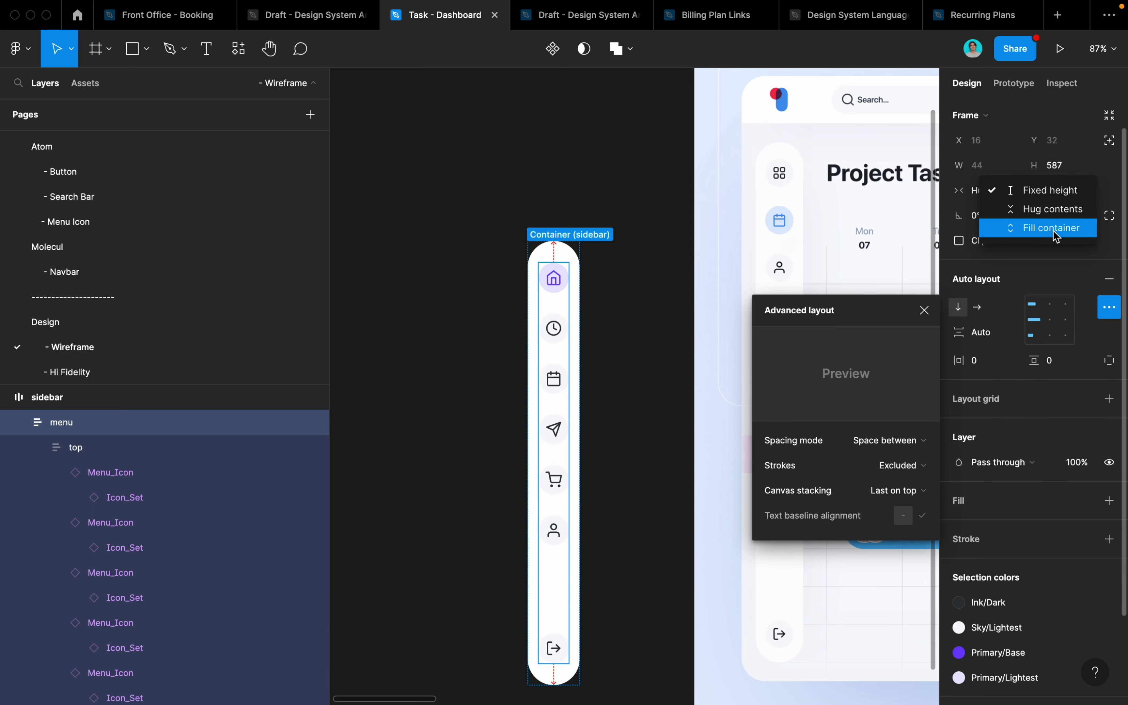
click(1049, 227)
Step: Make the sidebar a vertical stack with Space between spacing and fixed 651 height
click(551, 238)
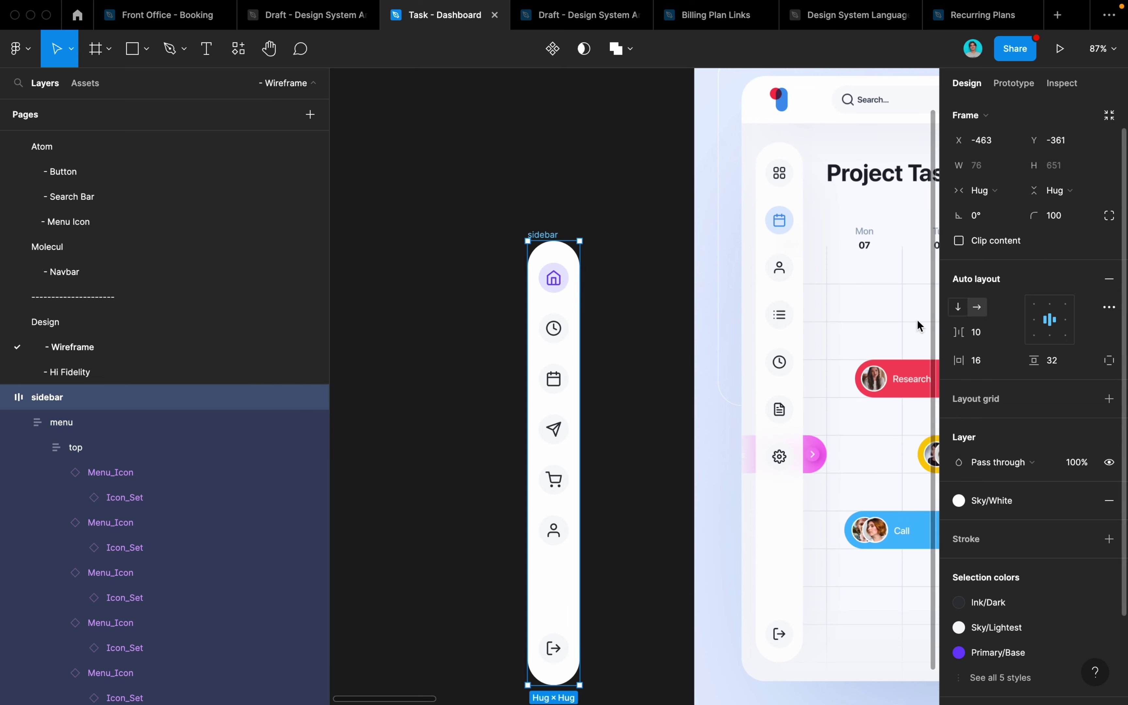
click(958, 307)
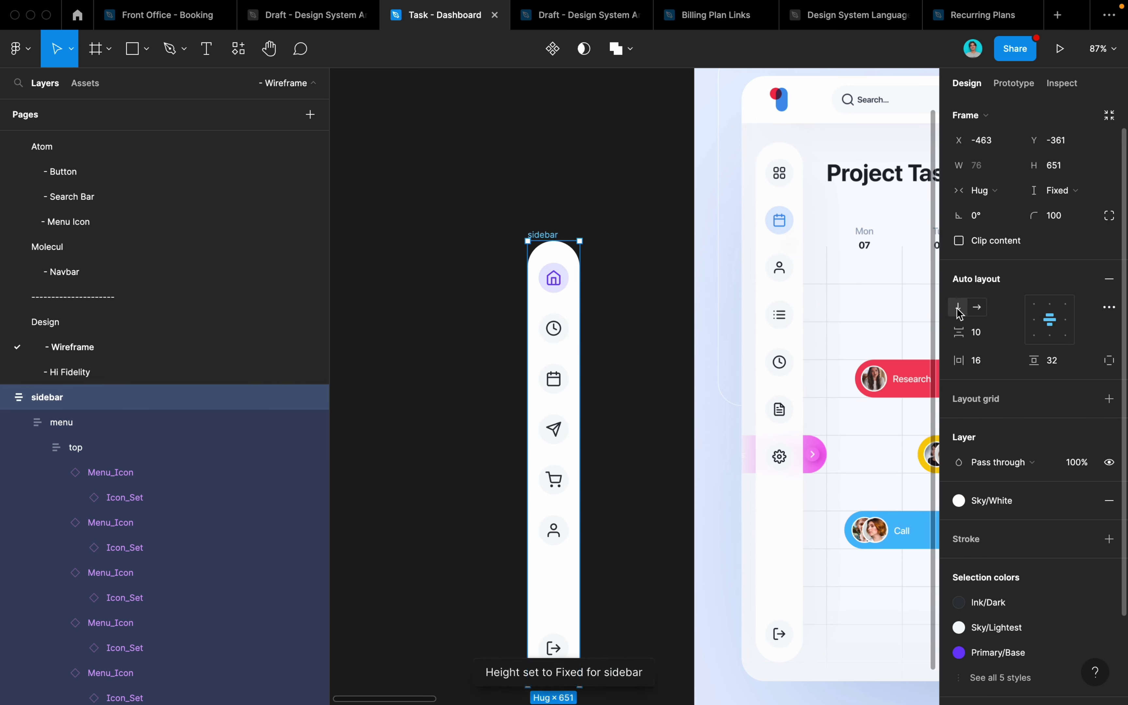
click(1066, 191)
click(1110, 308)
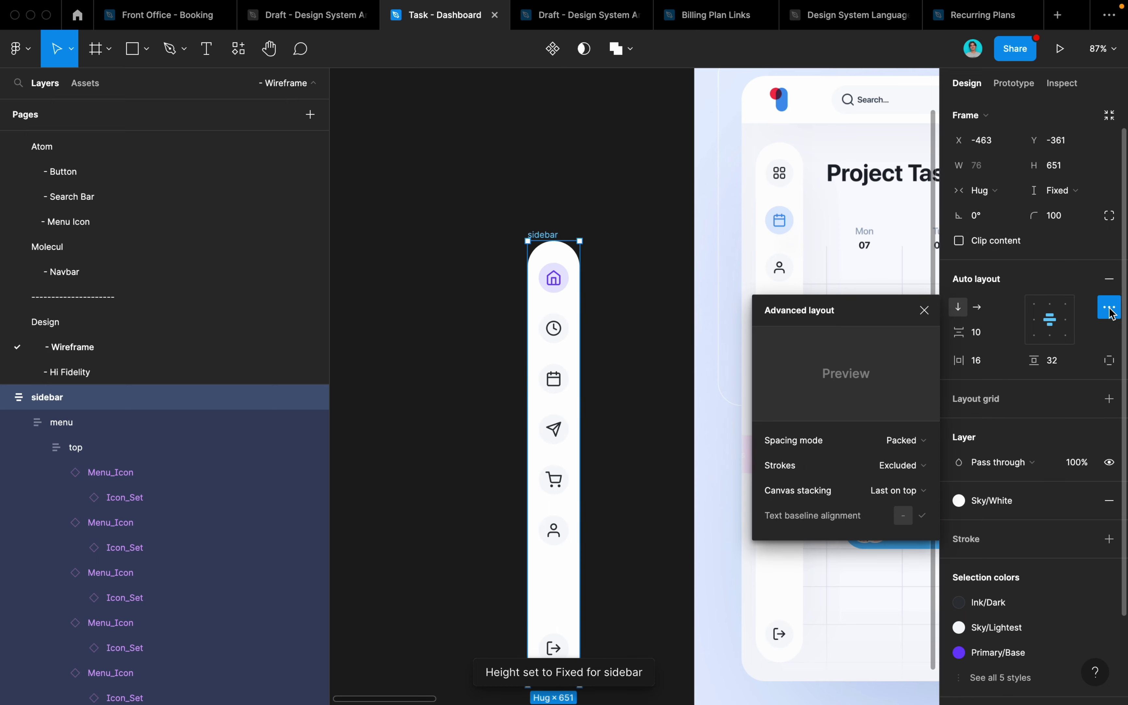
click(909, 440)
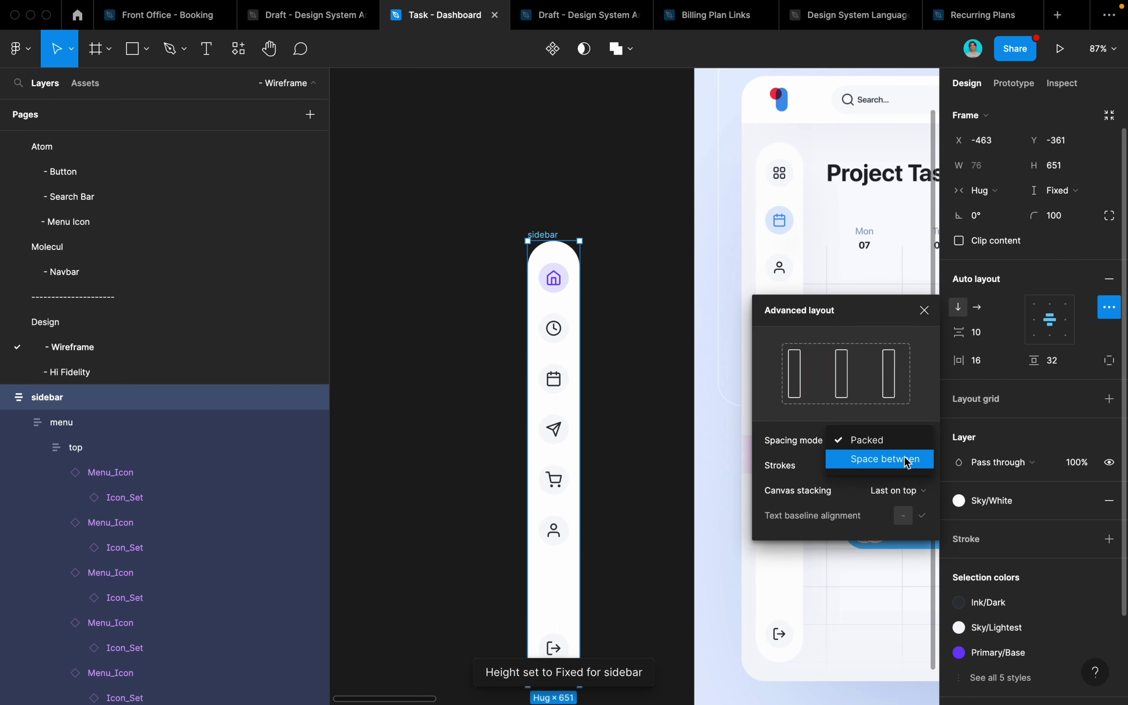
click(1057, 193)
scroll(604, 260, down, 3)
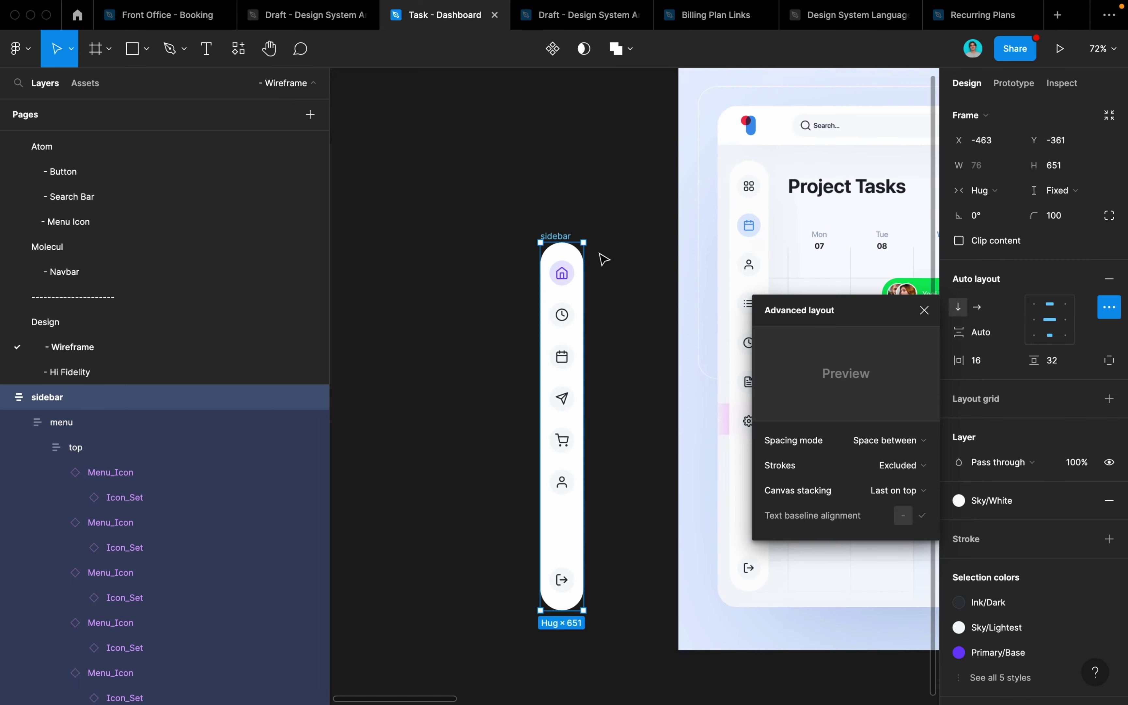
click(591, 202)
scroll(591, 202, down, 5)
Step: Paste the sidebar into the Hifi frame at the top-left, just under the logo
scroll(591, 202, right, 5)
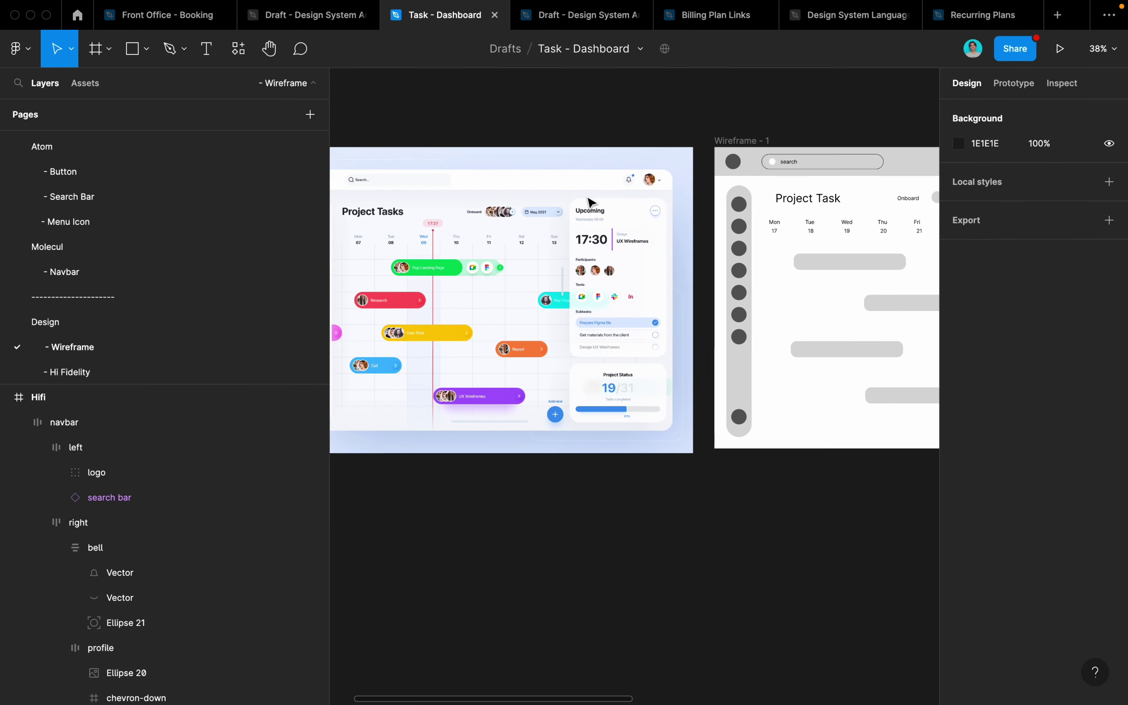
scroll(591, 202, right, 8)
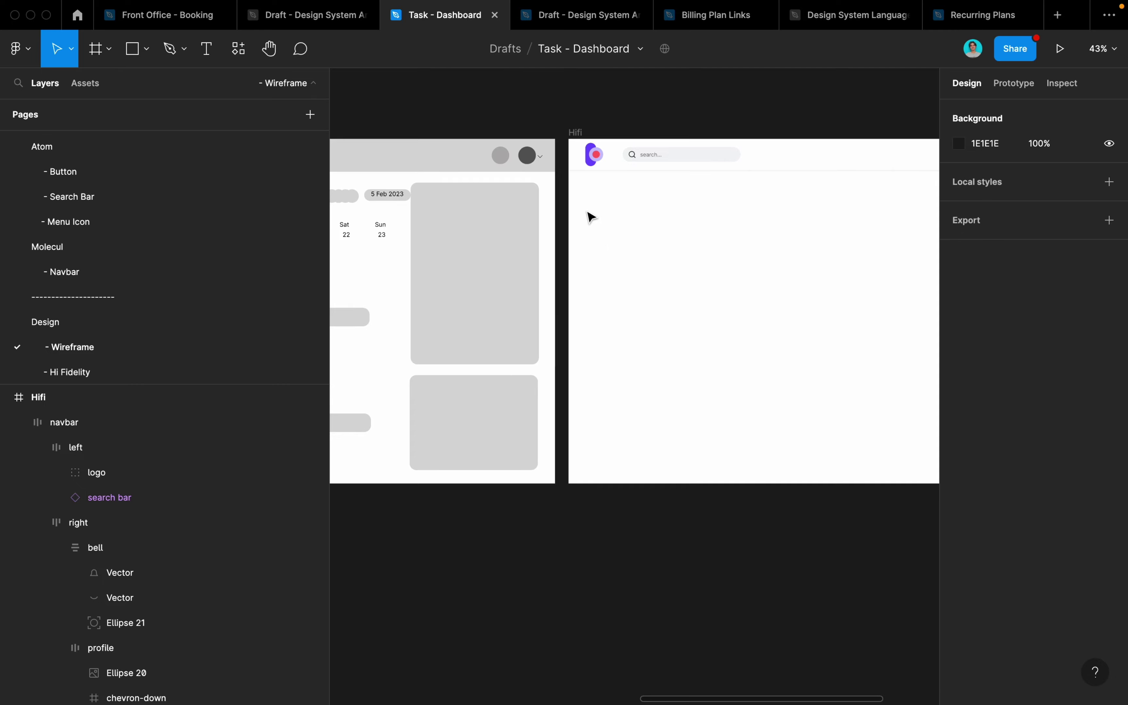
scroll(583, 205, up, 5)
click(551, 130)
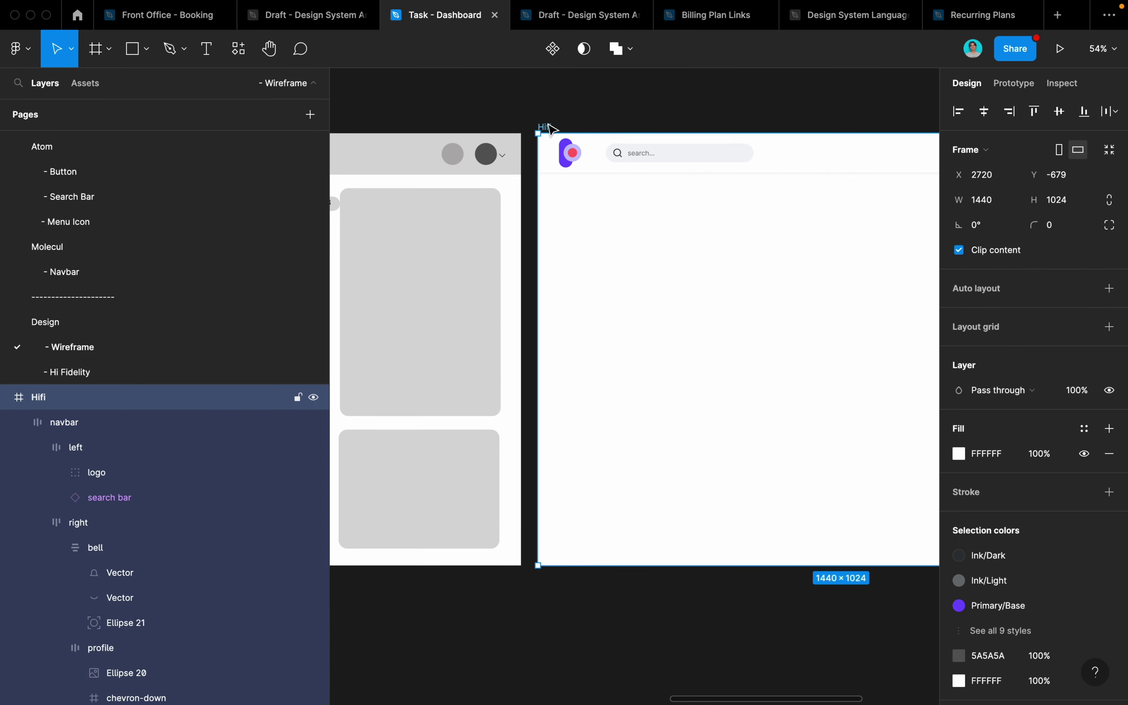
key(ctrl+v)
drag(749, 320, 583, 248)
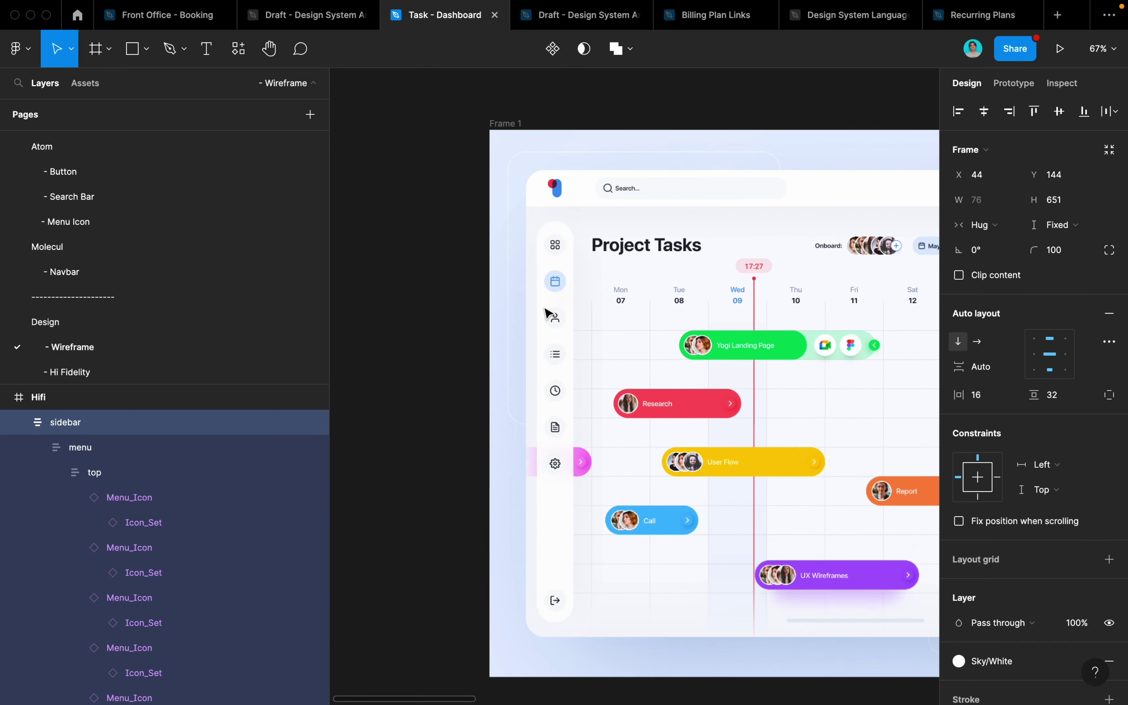
Step: Apply the Shadow/Large effect style to the sidebar
key(shift+2)
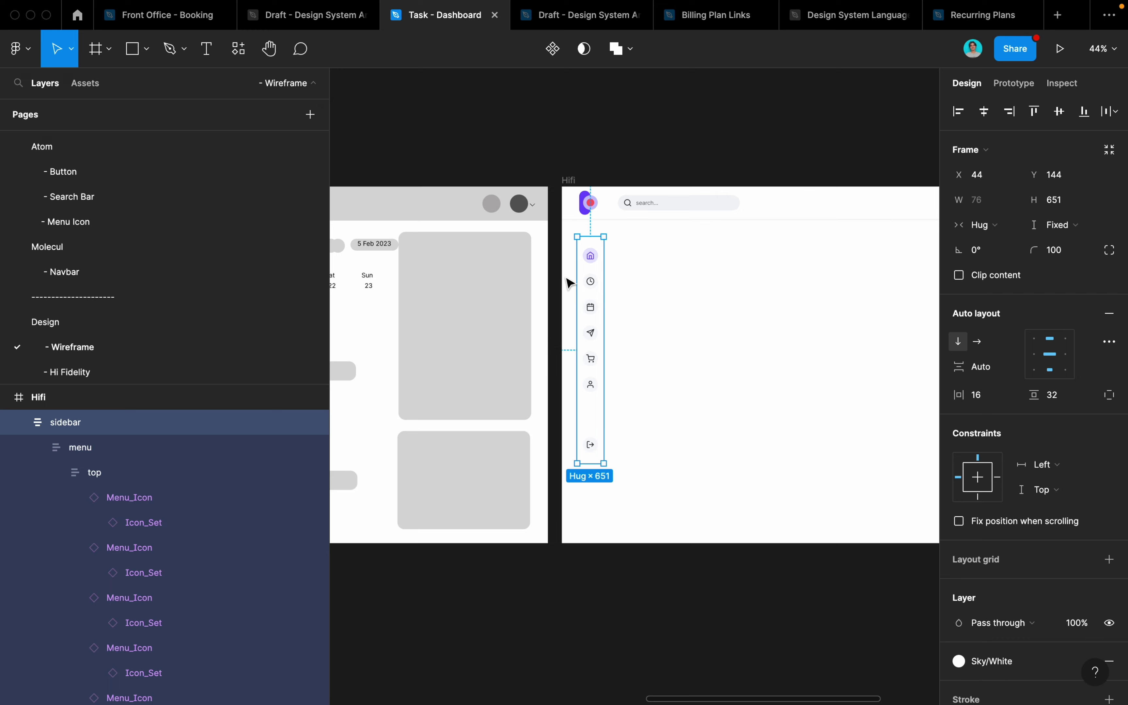
scroll(1044, 608, down, 5)
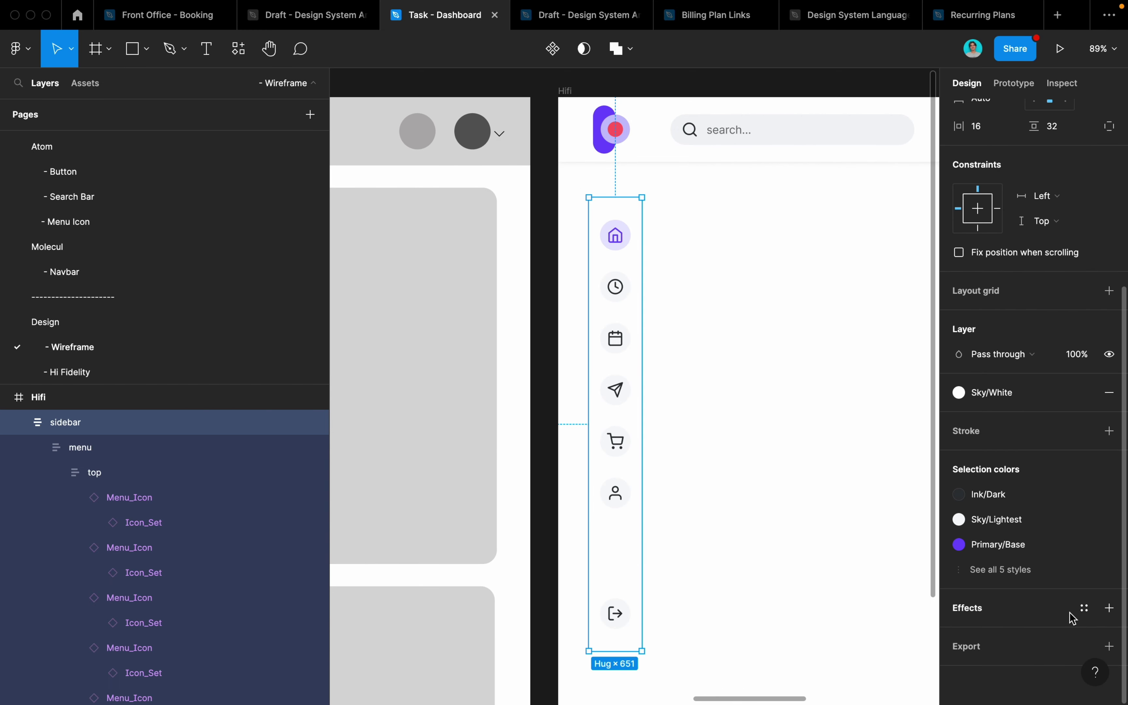
click(1082, 608)
click(1014, 658)
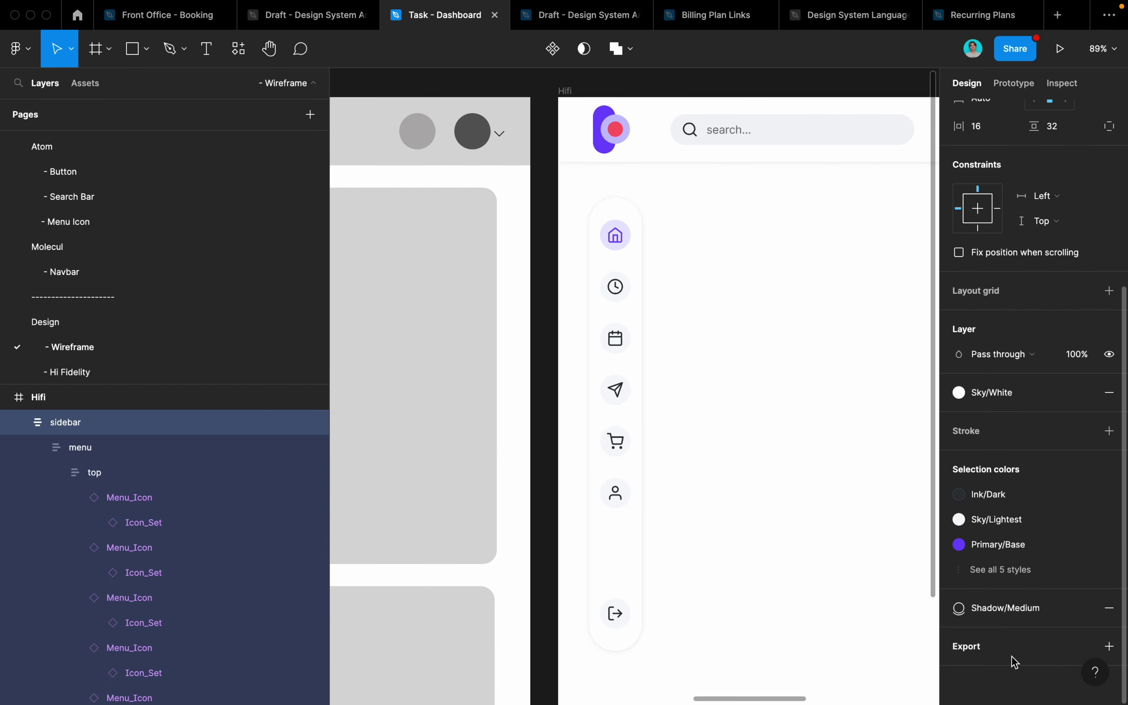
click(1013, 607)
click(1014, 683)
click(814, 600)
click(614, 445)
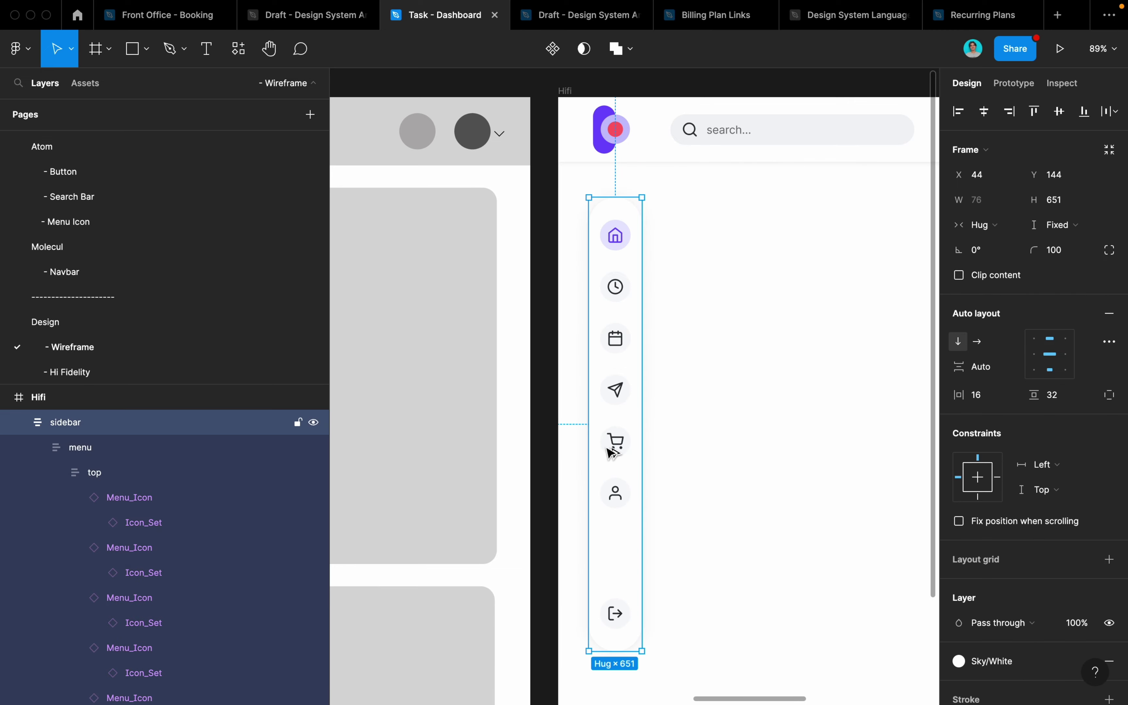
Step: Set the Hifi navbar's horizontal padding to 32
double_click(606, 136)
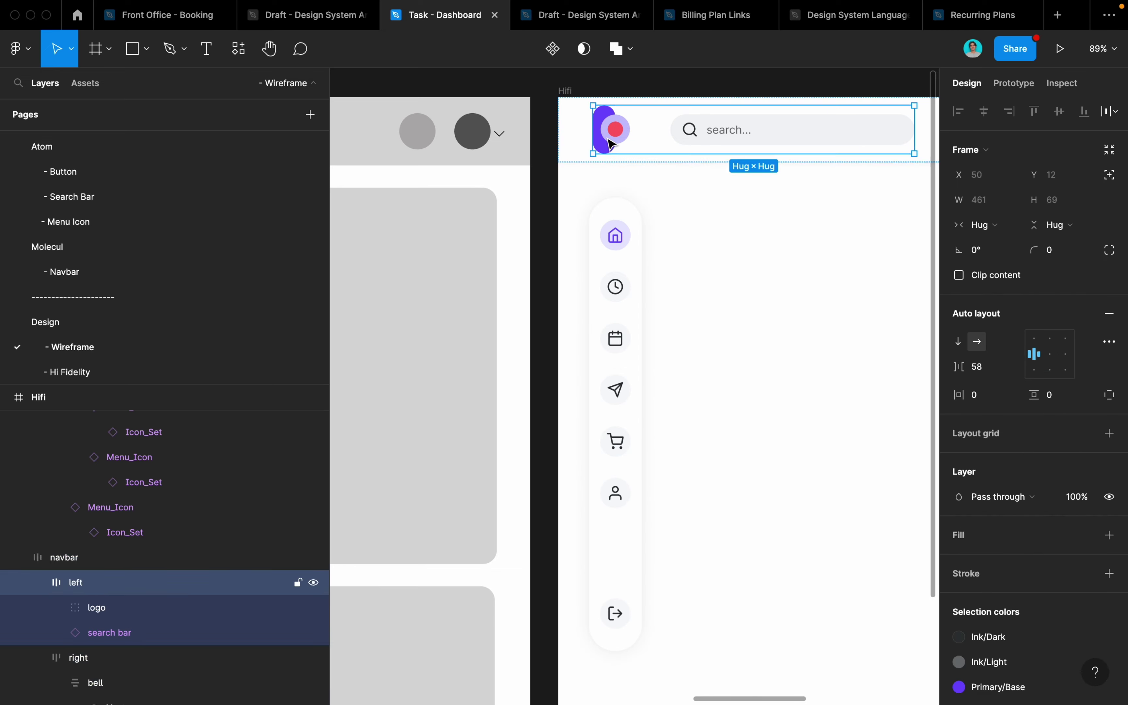
scroll(607, 272, down, 5)
scroll(622, 272, right, 10)
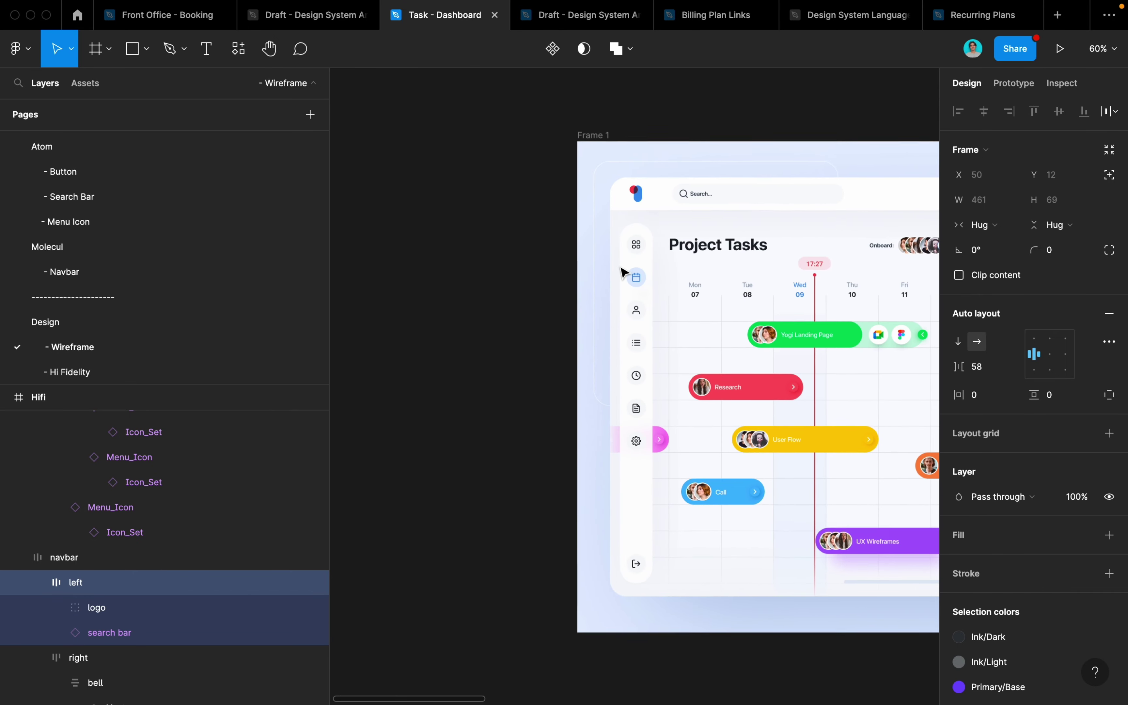
scroll(621, 272, right, 10)
scroll(622, 272, right, 10)
scroll(622, 272, right, 5)
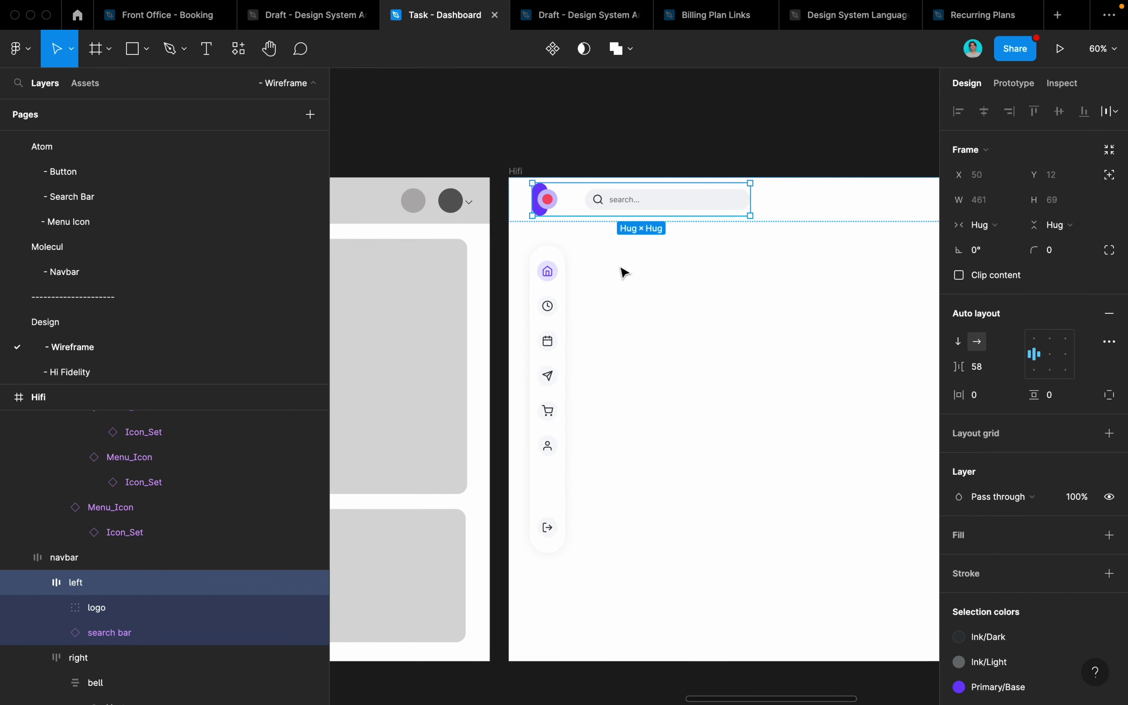
scroll(531, 252, right, 2)
ctrl+scroll(508, 226, up, 3)
click(484, 192)
click(996, 399)
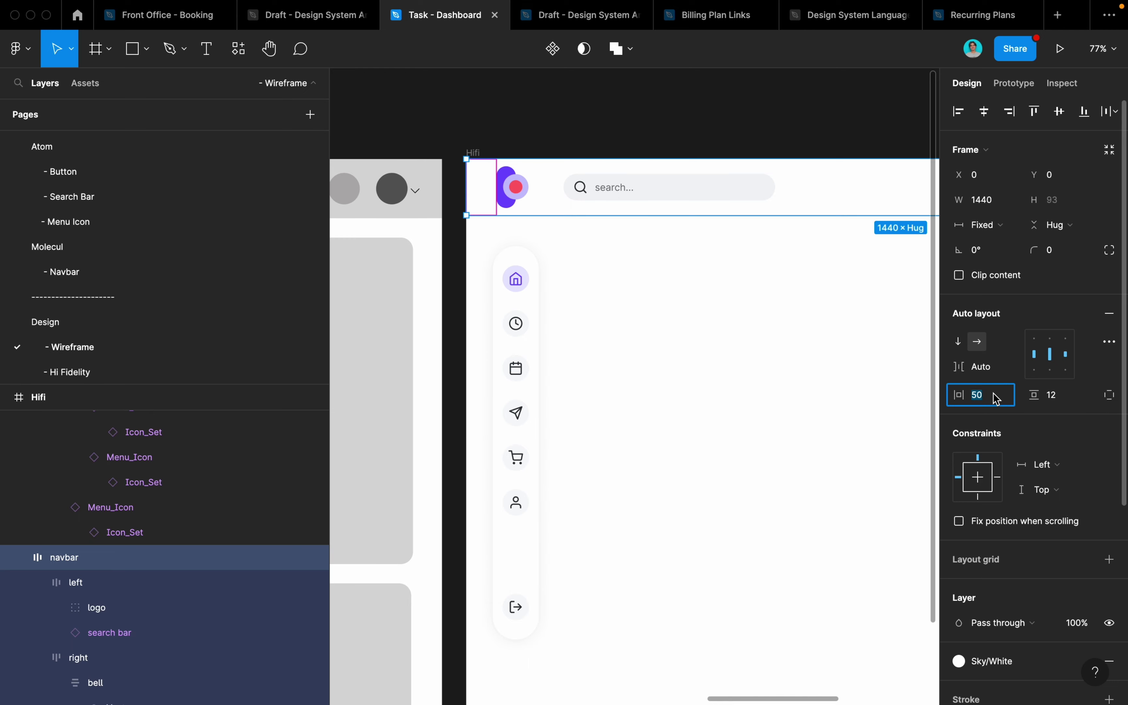
text(32)
key(Return)
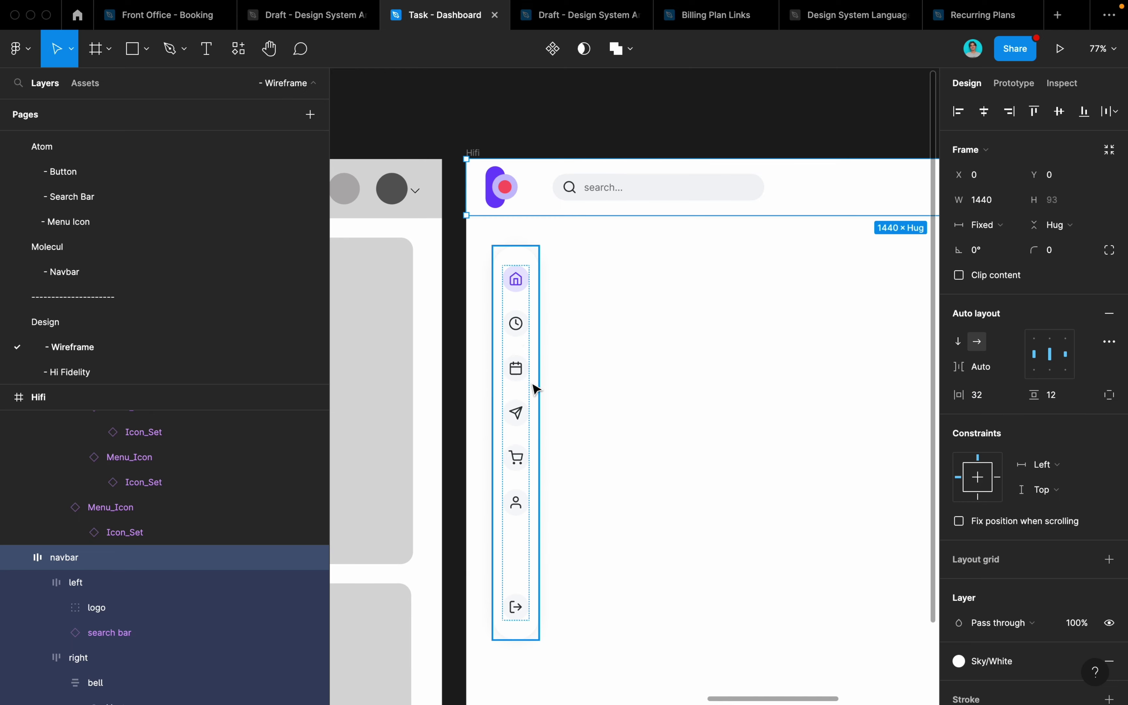
Step: Move the sidebar under the logo to X 32, Y 125
click(531, 386)
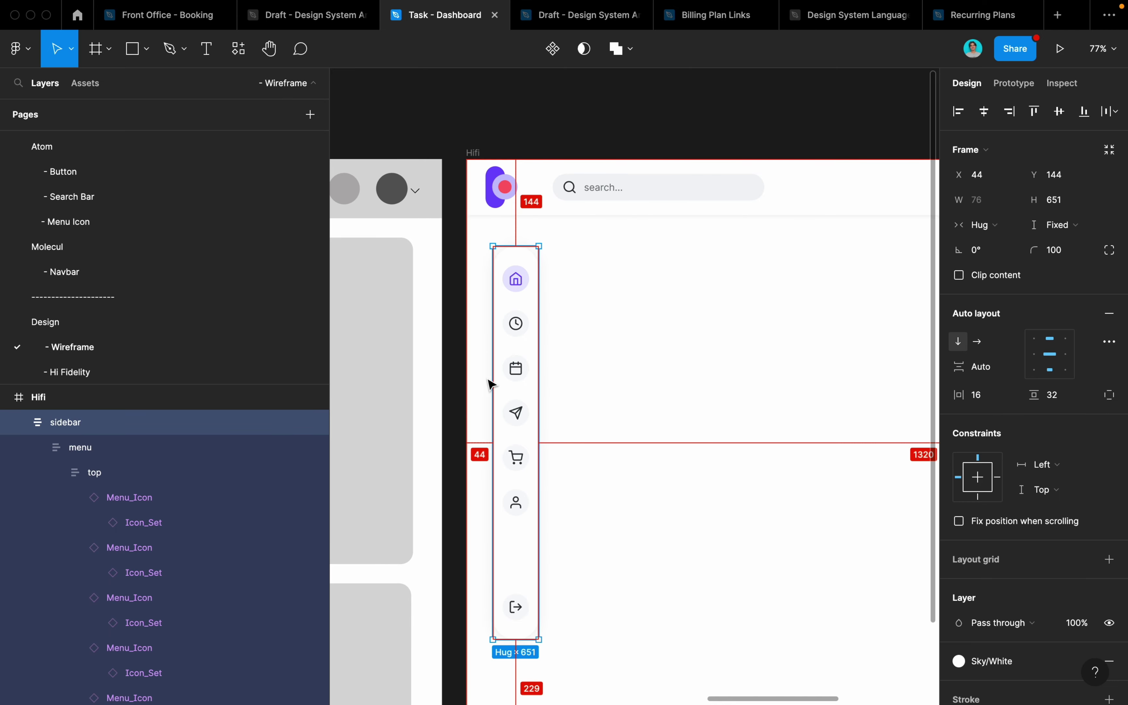
drag(489, 385, 485, 379)
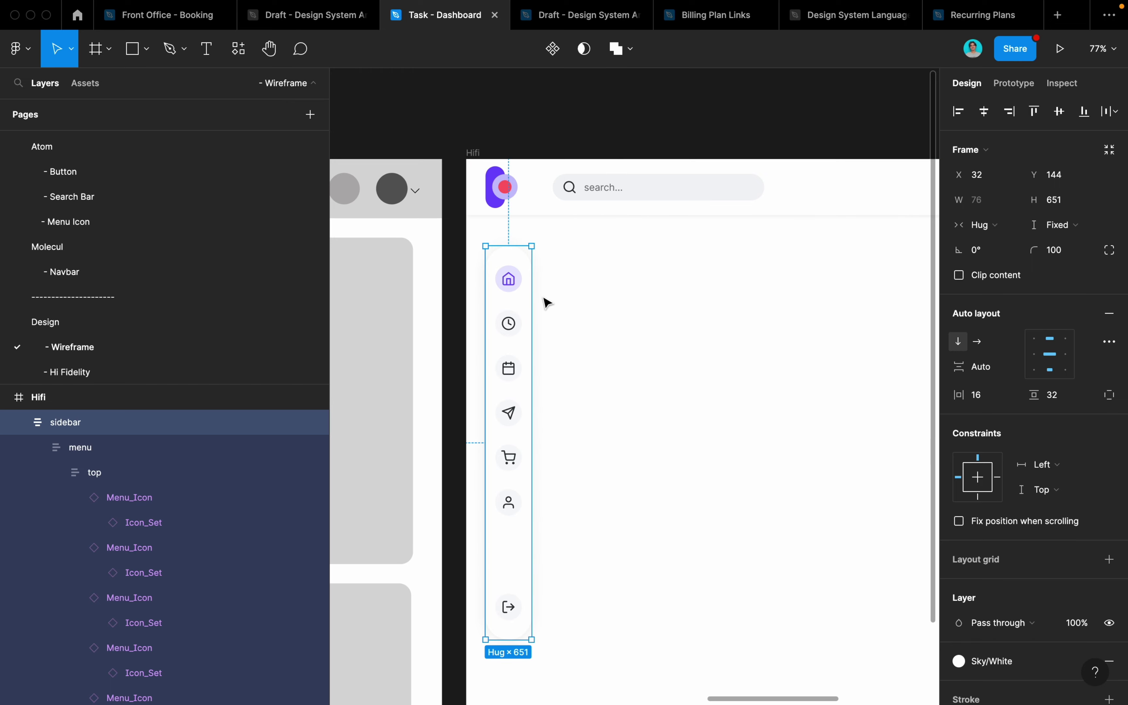
key(shift+Up)
key(shift+Up)
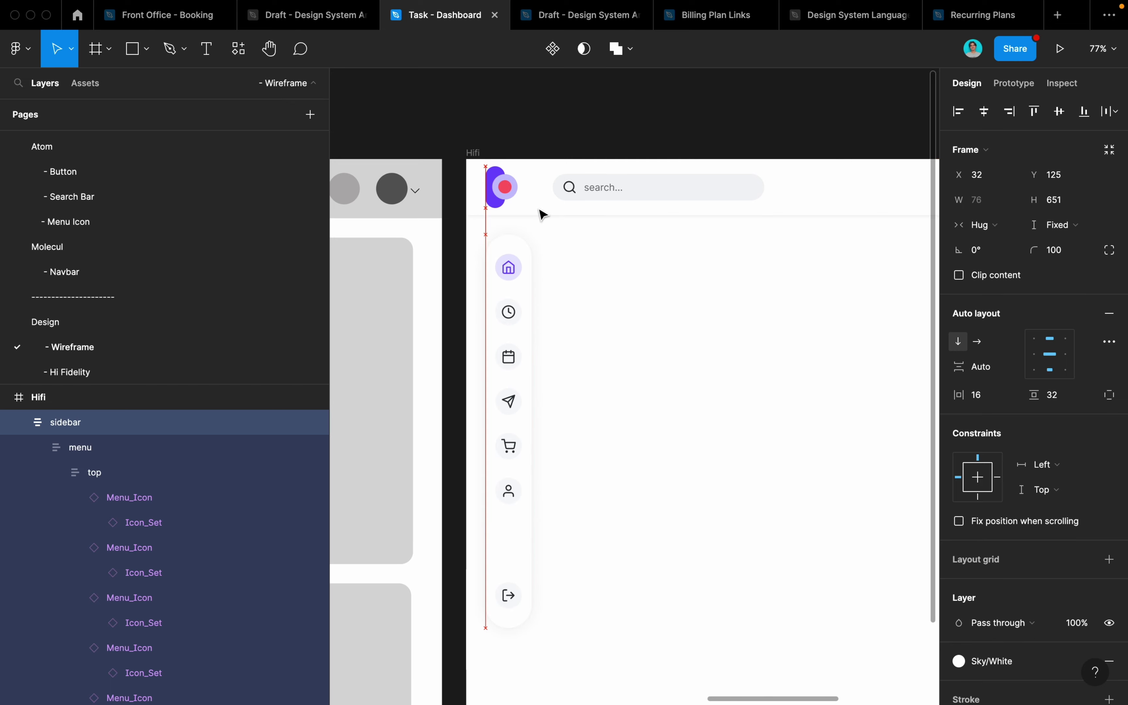
scroll(533, 231, down, 5)
scroll(534, 229, down, 3)
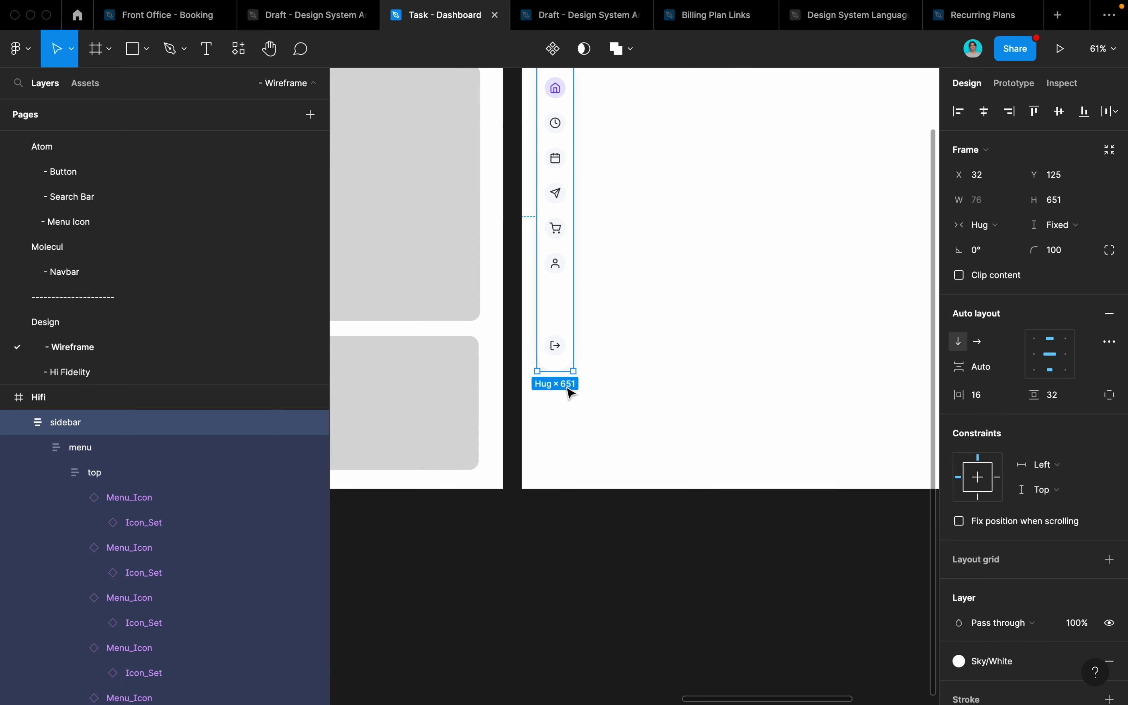
Step: Resize the sidebar to a height of 880
drag(561, 376, 559, 469)
scroll(562, 471, up, 3)
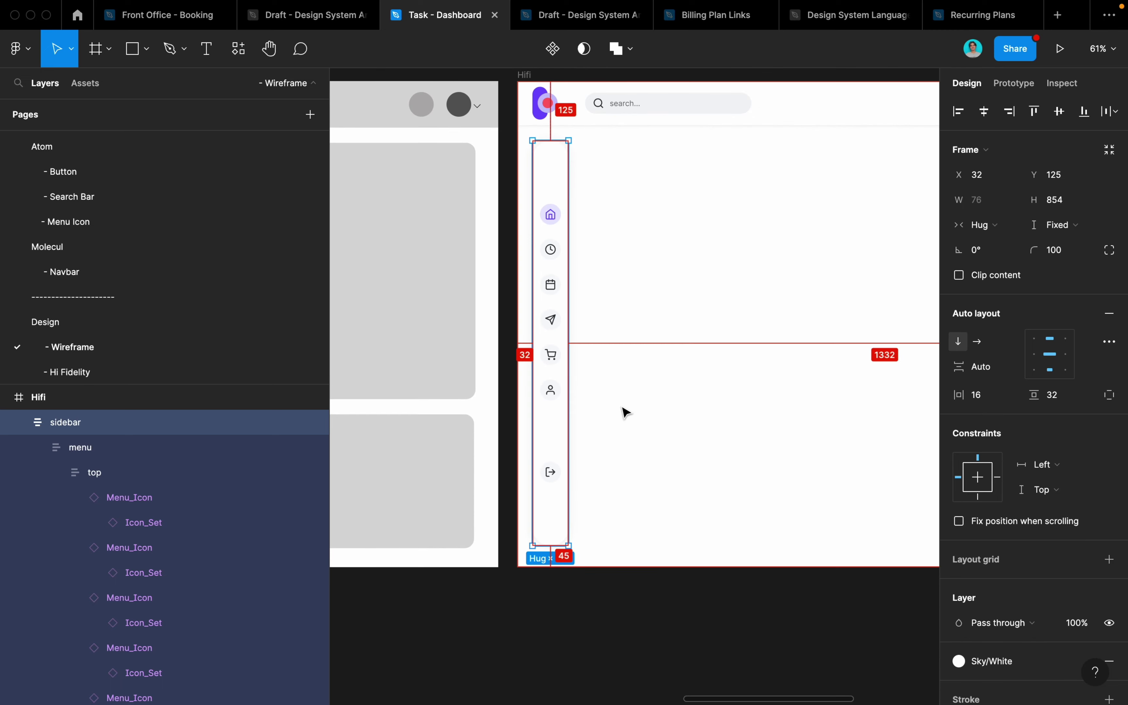
scroll(566, 592, up, 2)
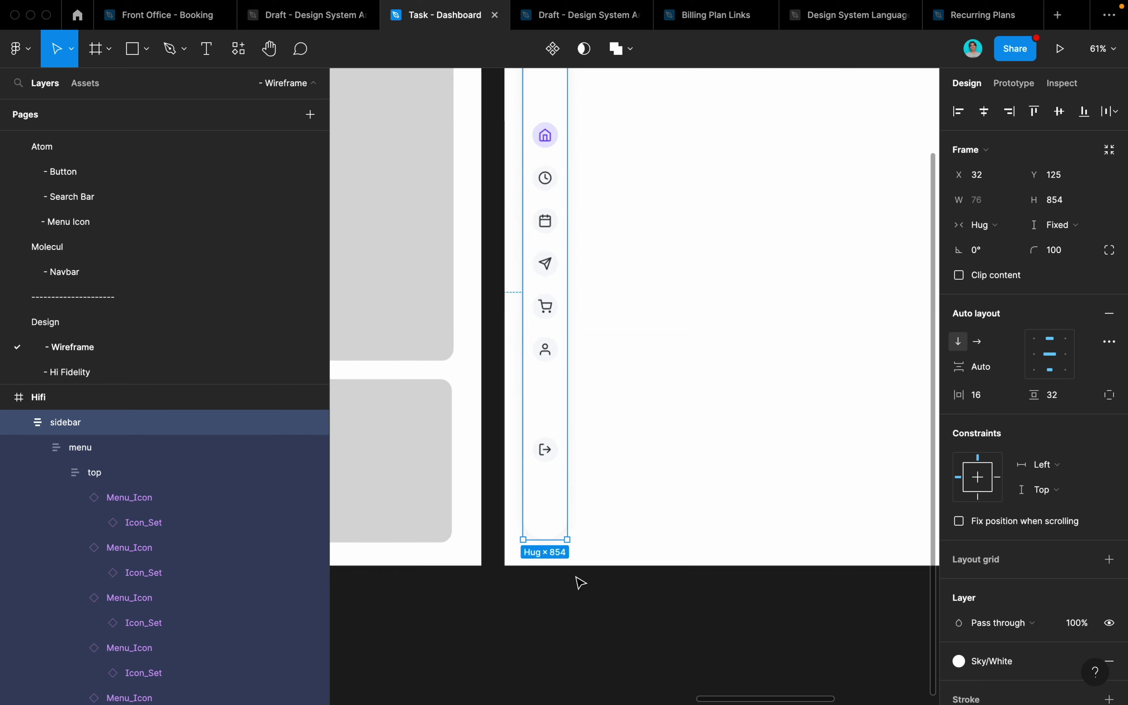
scroll(512, 550, up, 5)
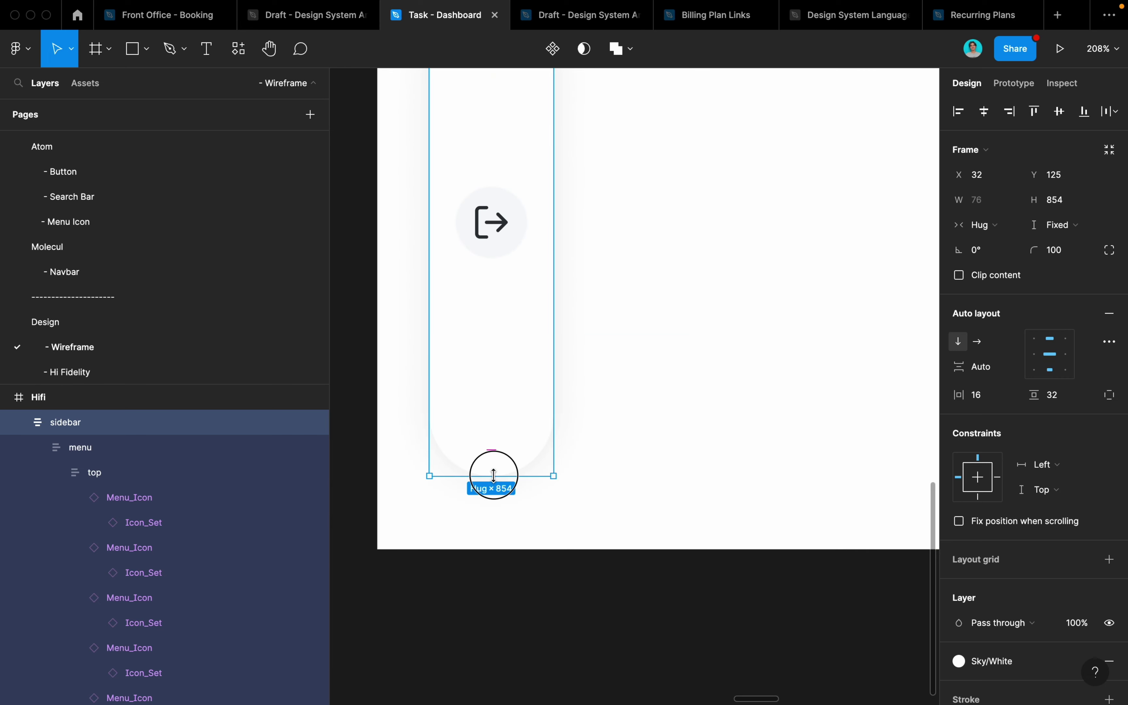
drag(494, 475, 493, 493)
scroll(479, 541, up, 4)
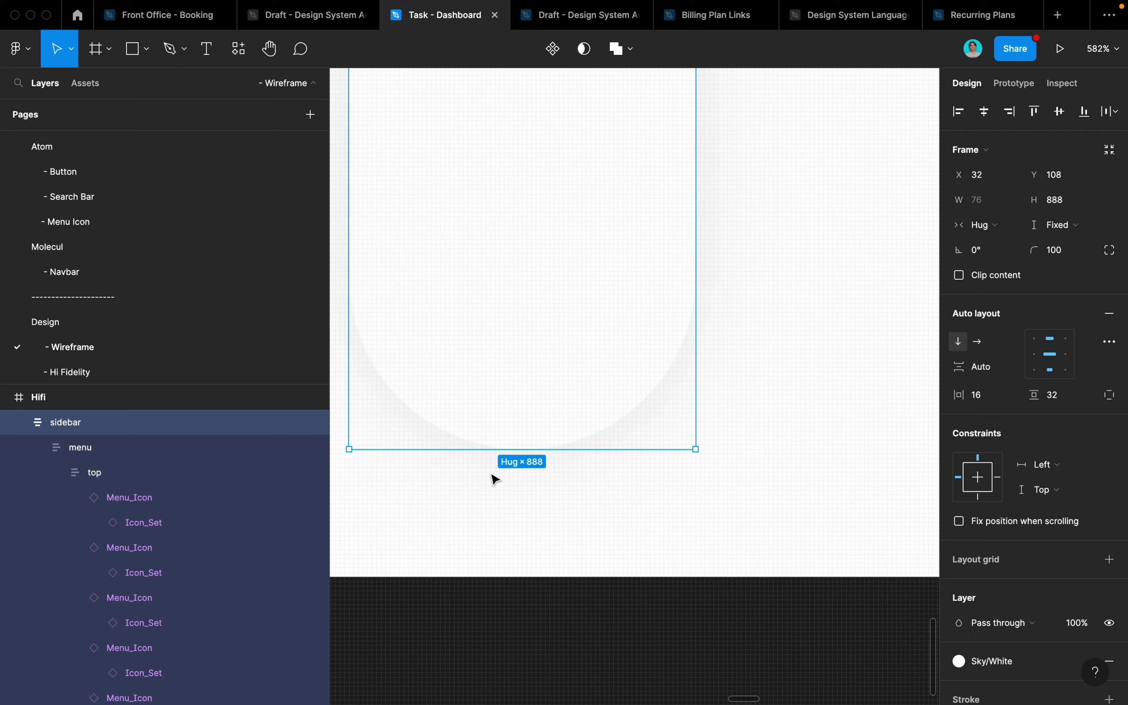
drag(499, 450, 497, 431)
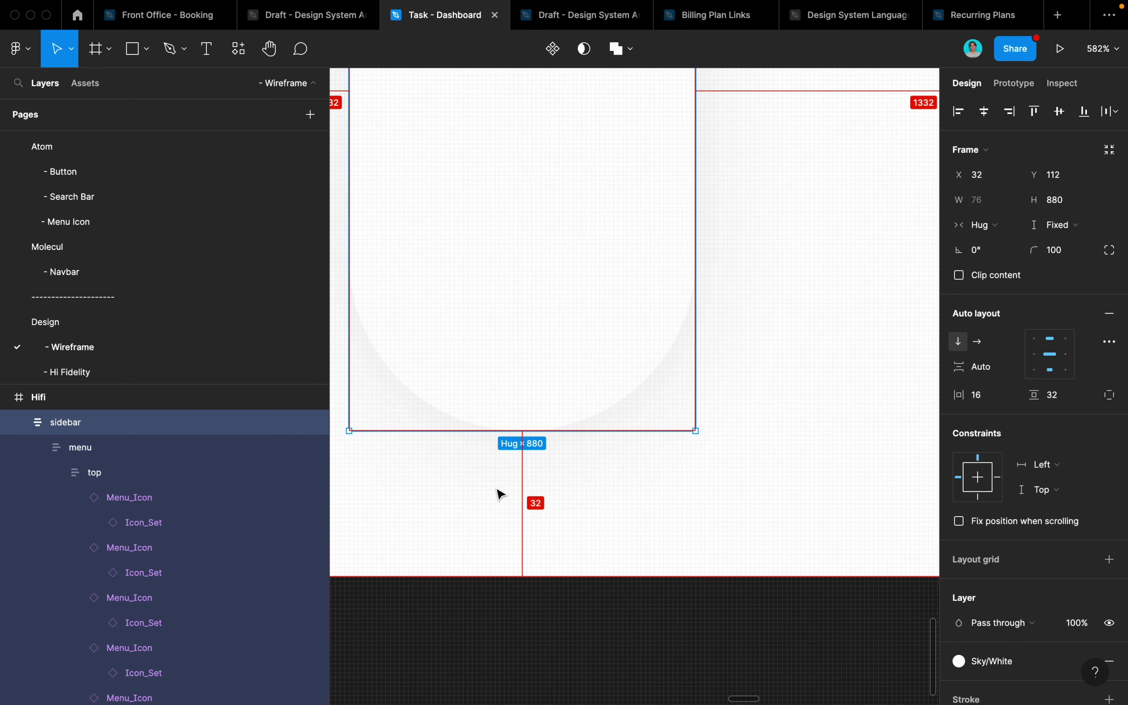
scroll(501, 482, down, 3)
scroll(504, 484, down, 2)
scroll(502, 481, down, 2)
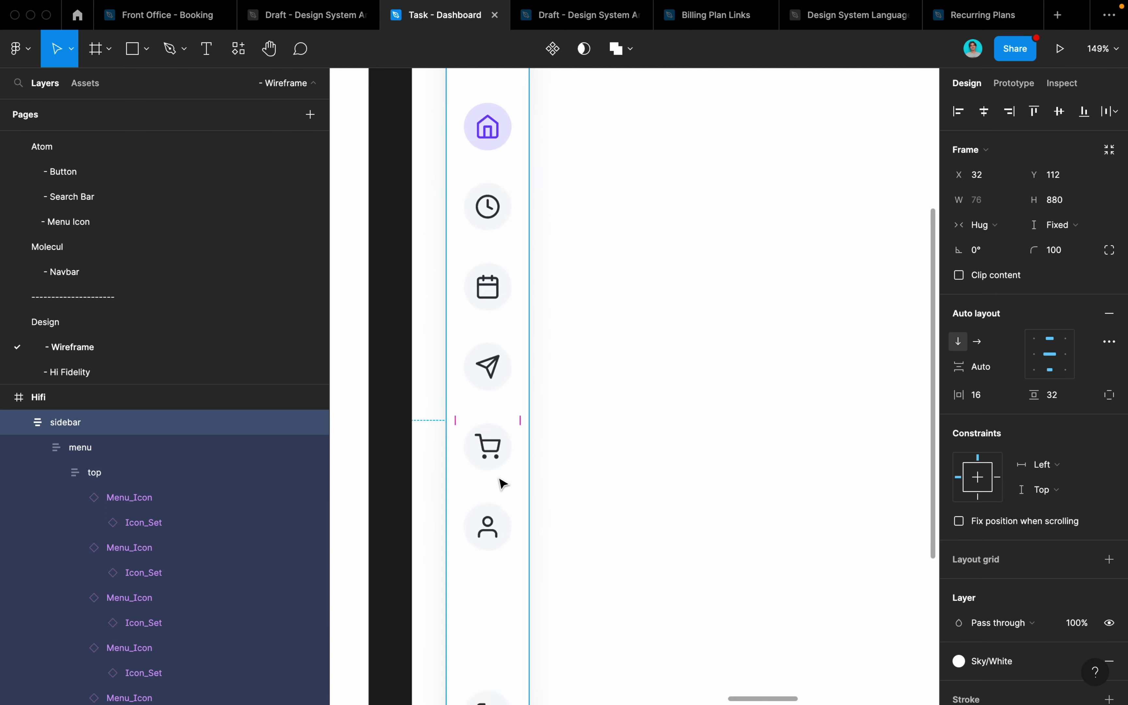
scroll(501, 479, down, 2)
scroll(498, 395, down, 2)
Step: Set the sidebar's icon menu height to Fill container
double_click(492, 401)
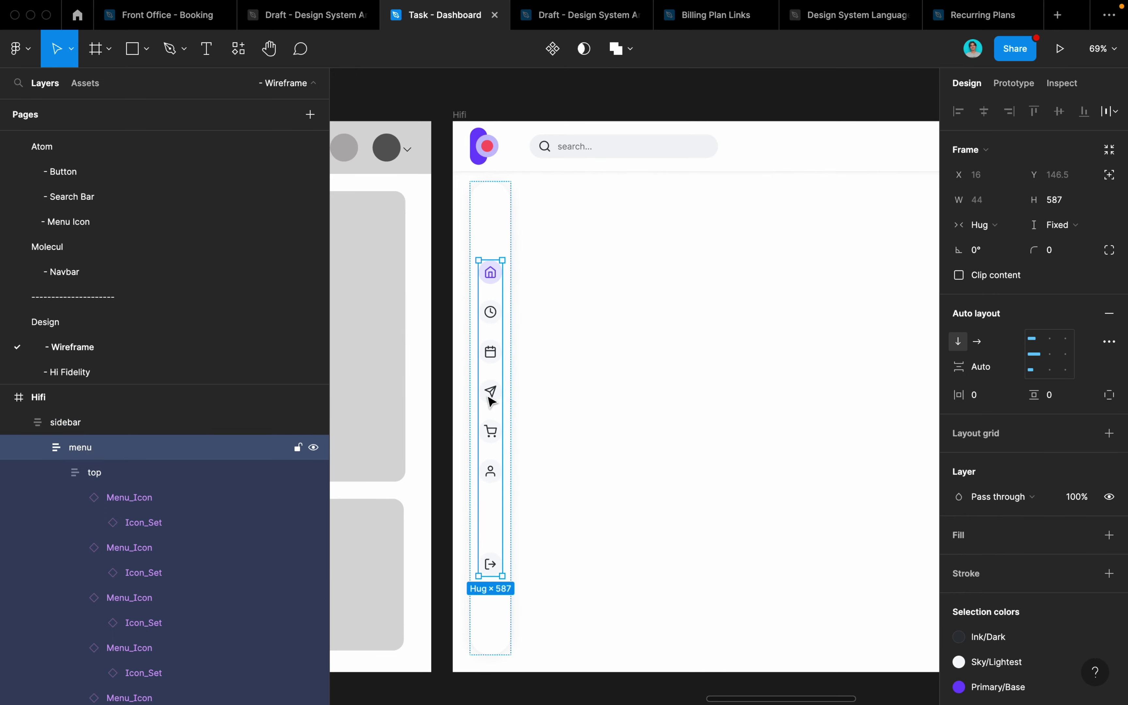
click(1058, 225)
click(1056, 262)
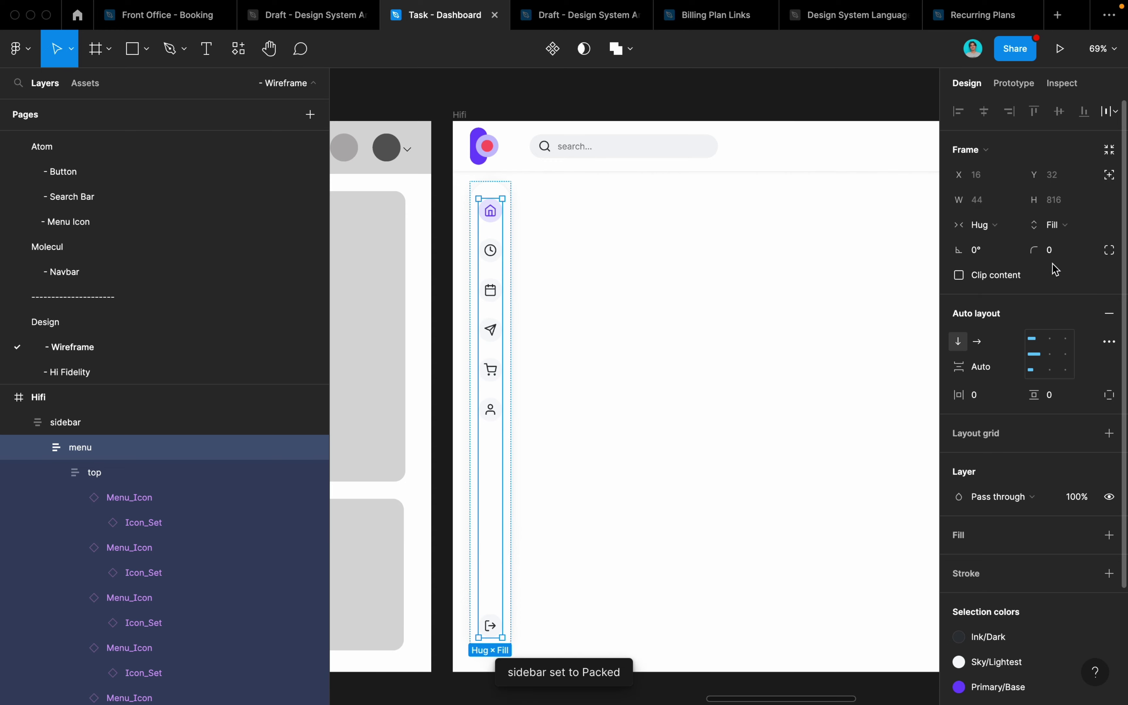
scroll(566, 325, down, 3)
scroll(566, 325, right, 2)
scroll(567, 327, down, 2)
click(568, 326)
scroll(568, 326, down, 2)
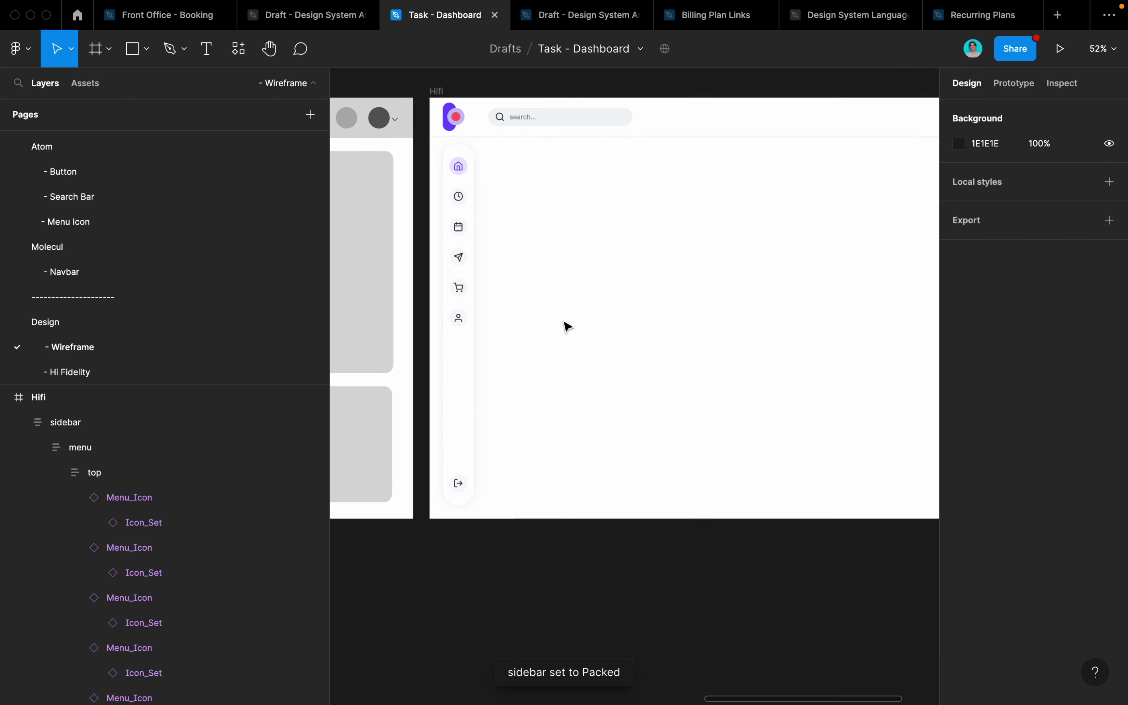
scroll(567, 326, down, 2)
Step: Turn the sidebar frame into a component
click(447, 328)
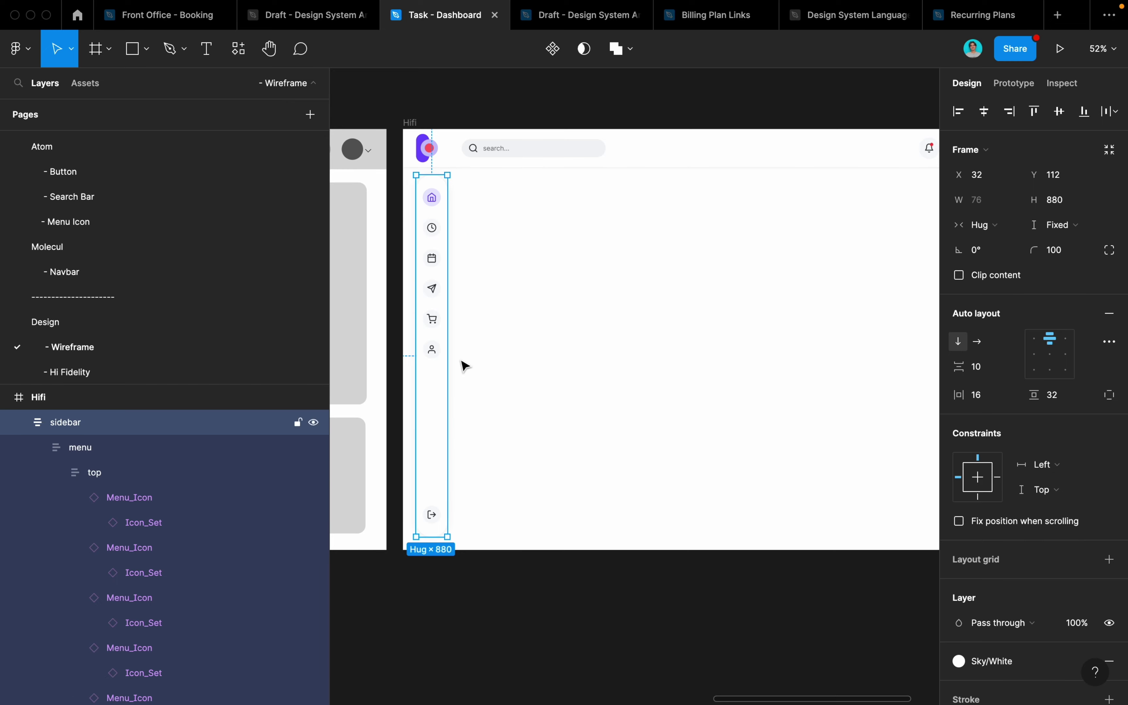
click(147, 458)
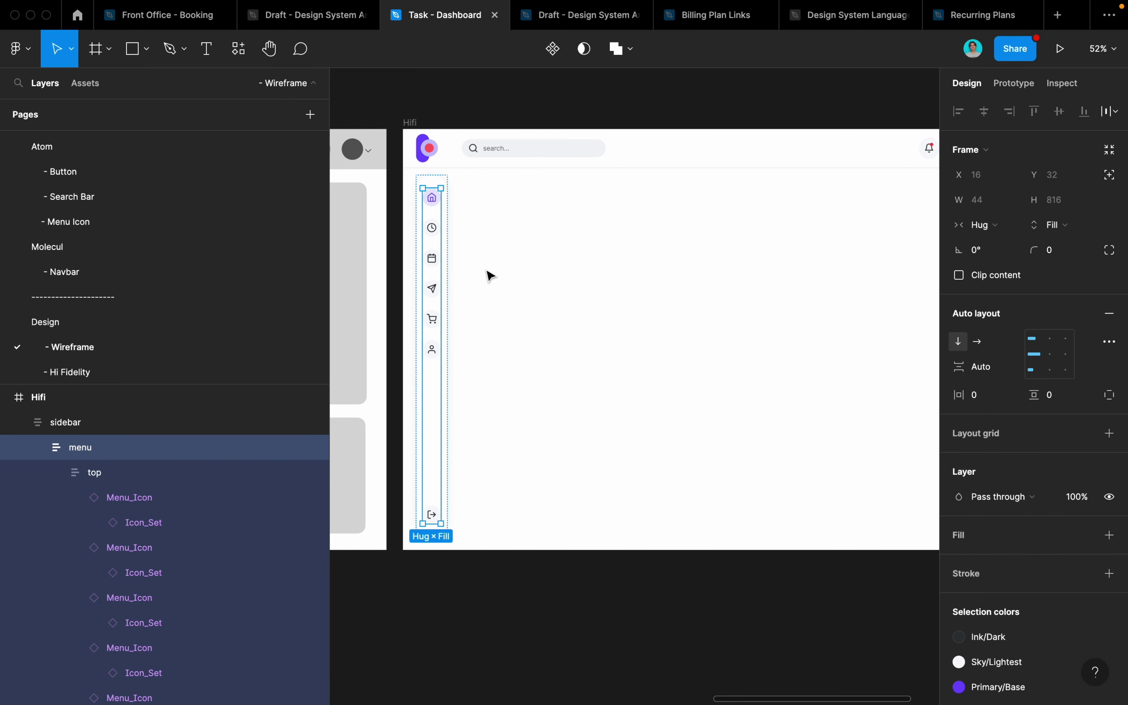
click(485, 271)
click(431, 267)
click(433, 275)
click(485, 254)
scroll(436, 254, up, 5)
click(438, 251)
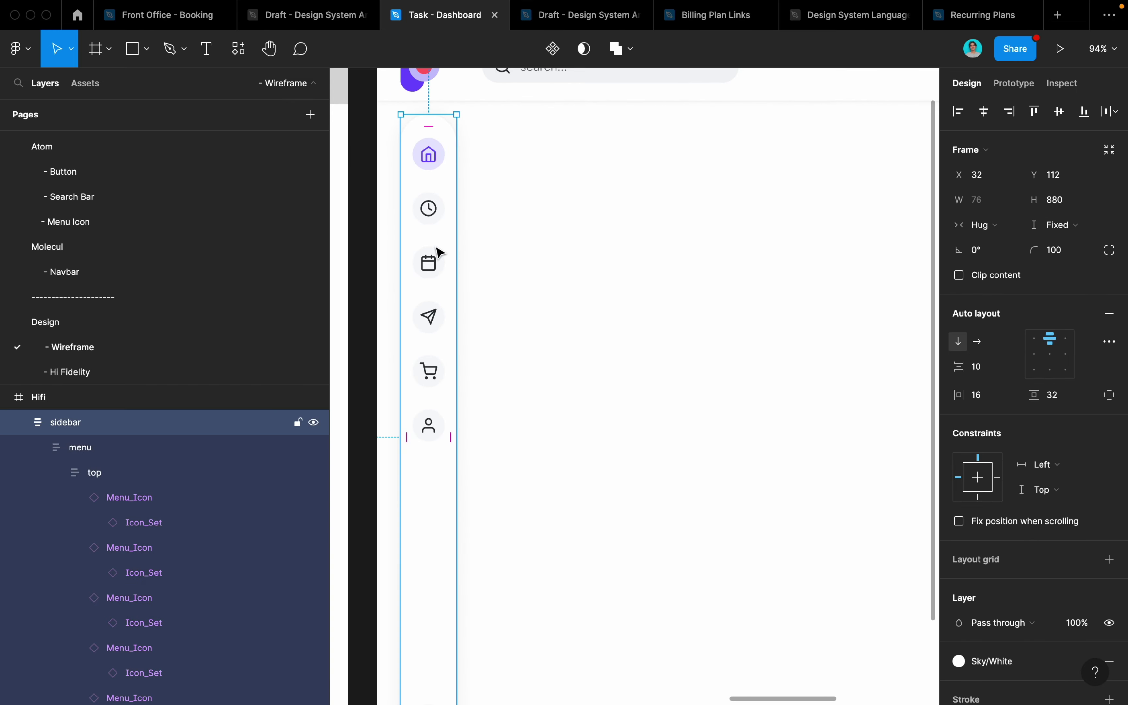
scroll(436, 251, down, 4)
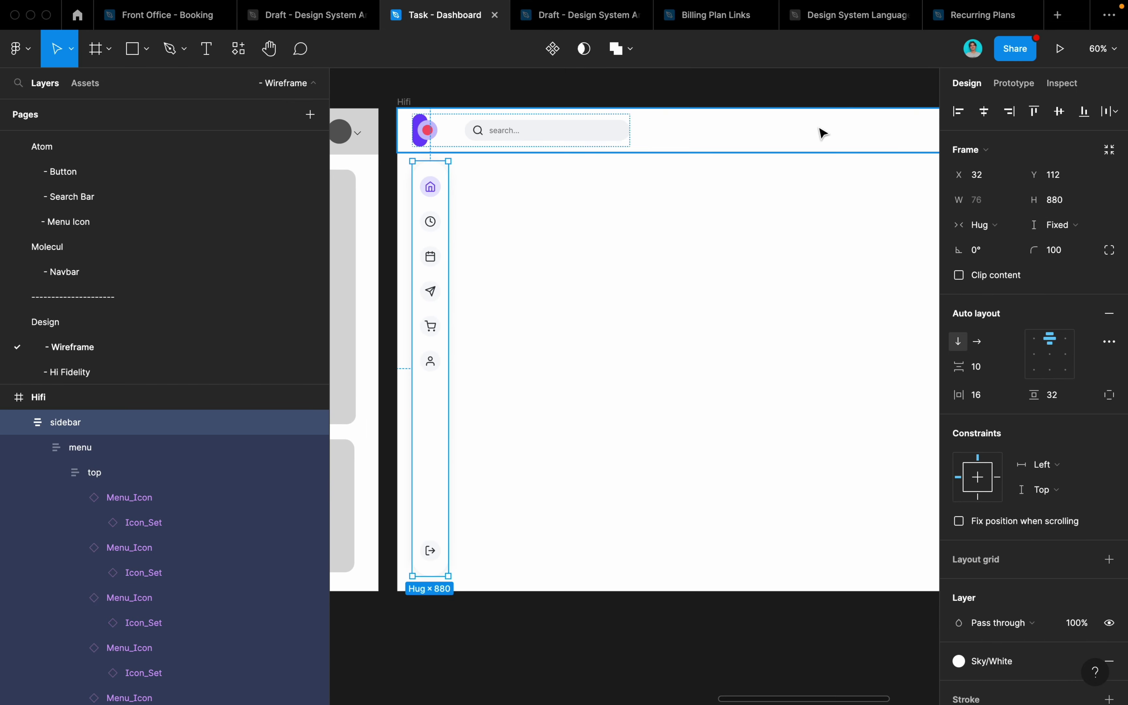
click(553, 48)
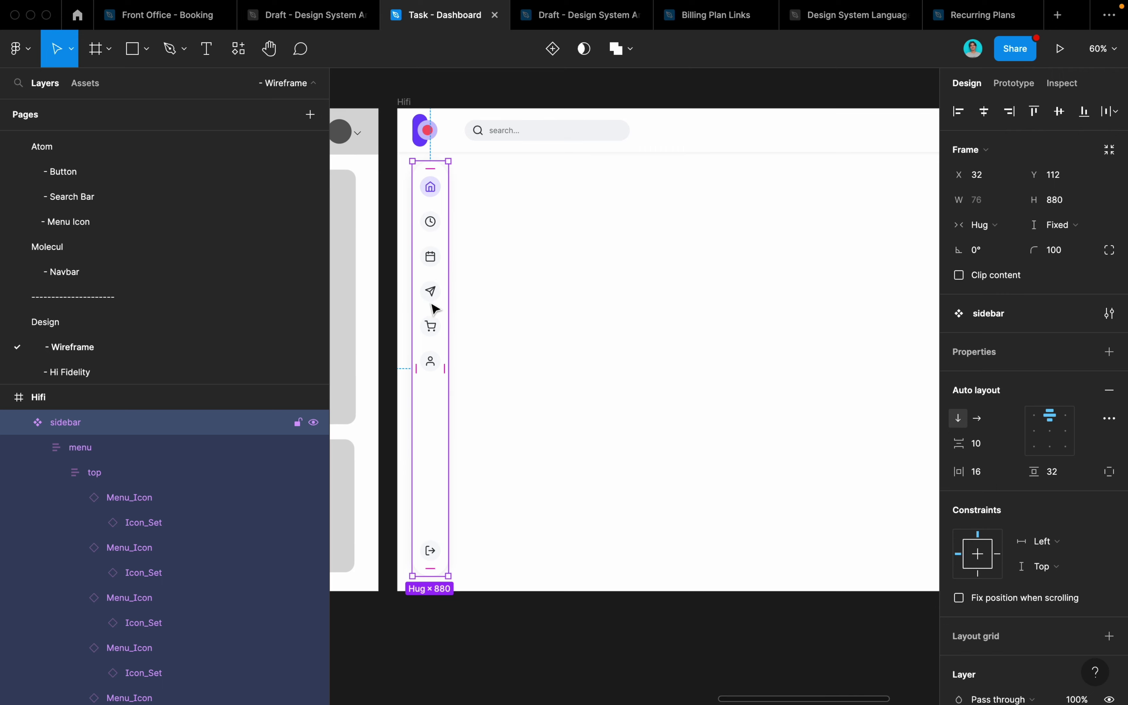
Step: Move the sidebar component to the Navbar page, renamed '- Navbar & Sidebar'
key(Delete)
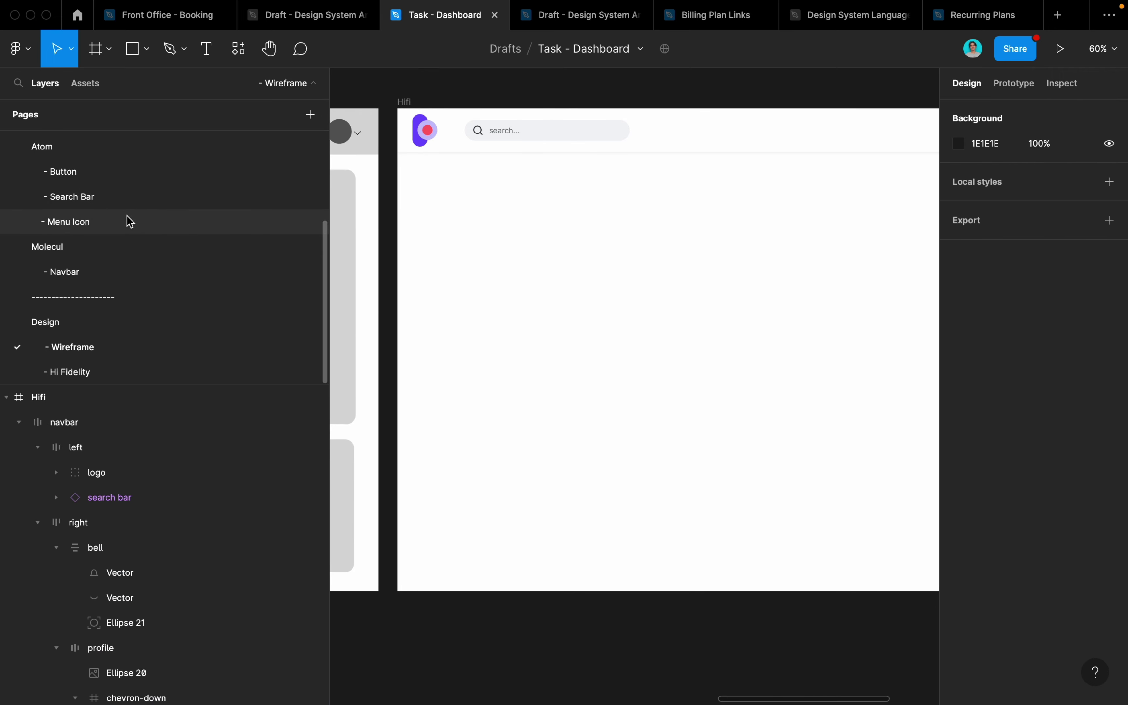
click(111, 274)
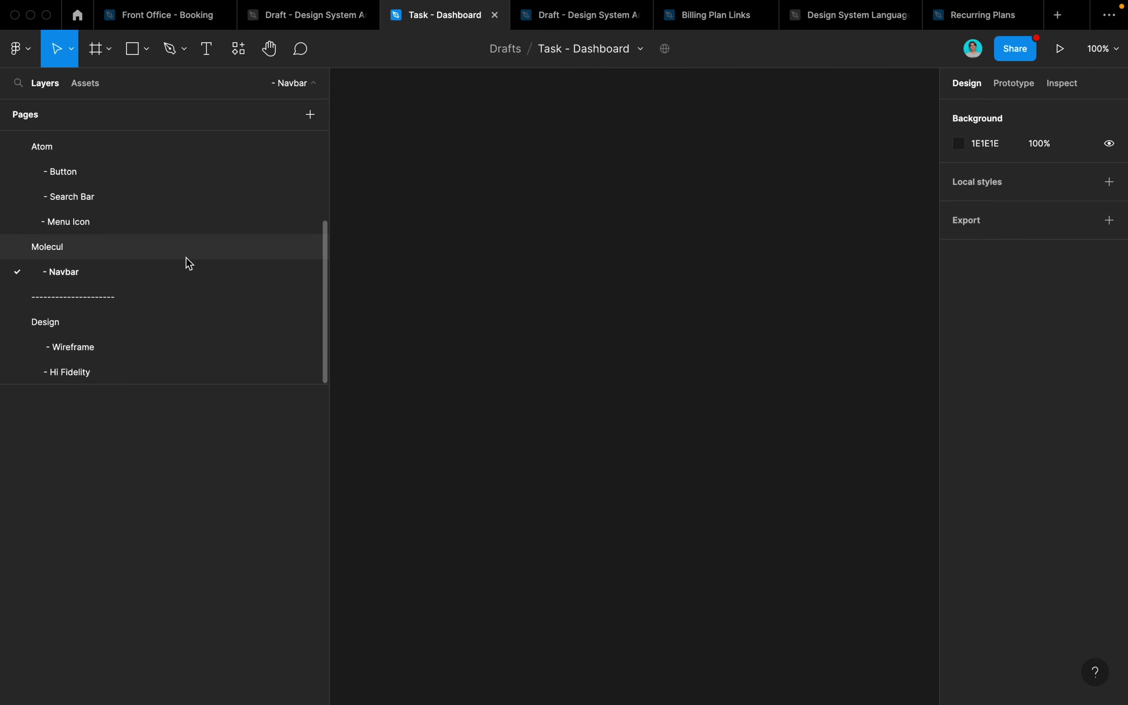
double_click(169, 276)
key(Right)
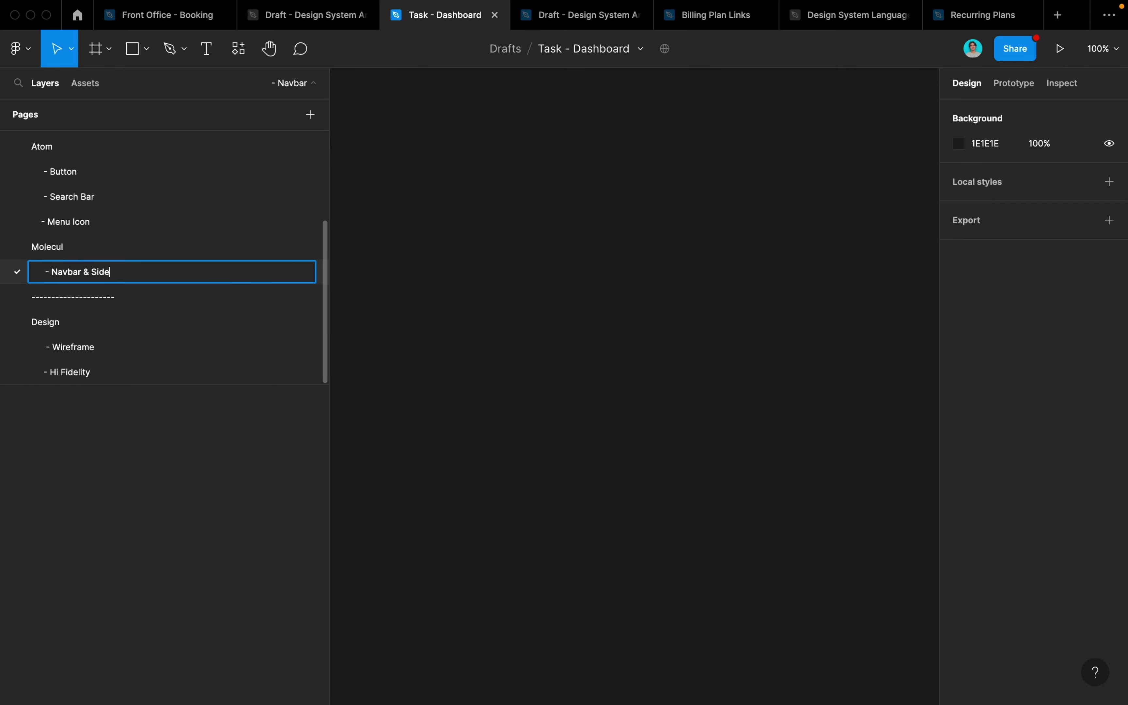
key(Return)
key(ctrl+v)
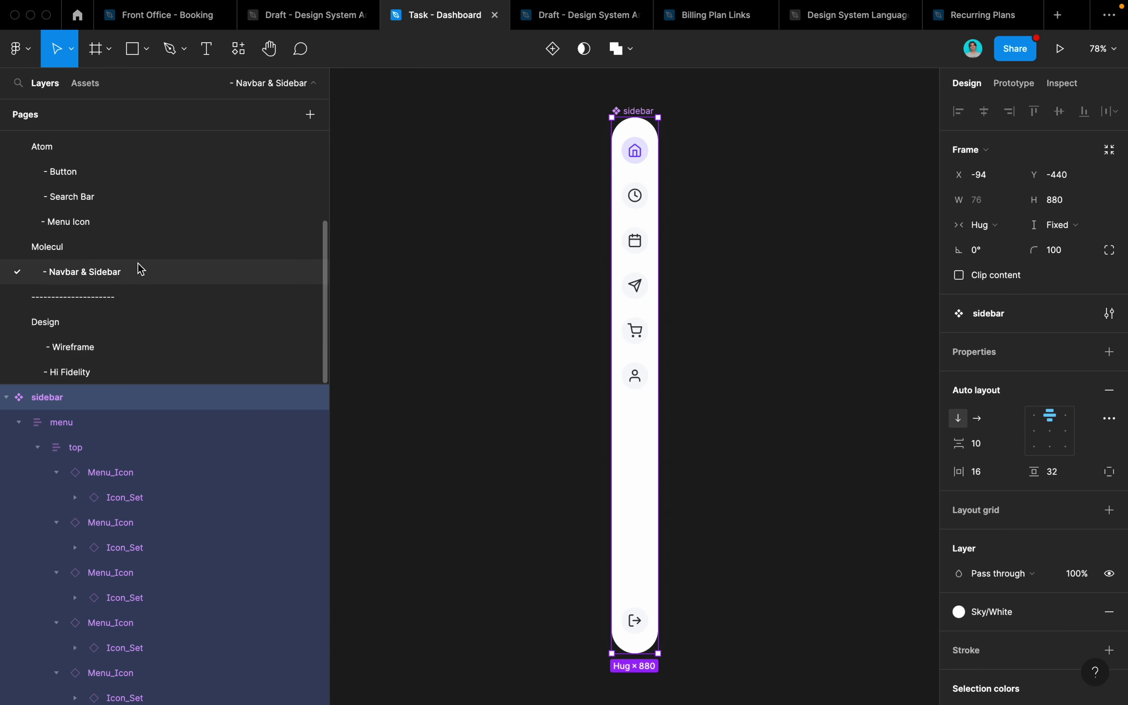
click(108, 369)
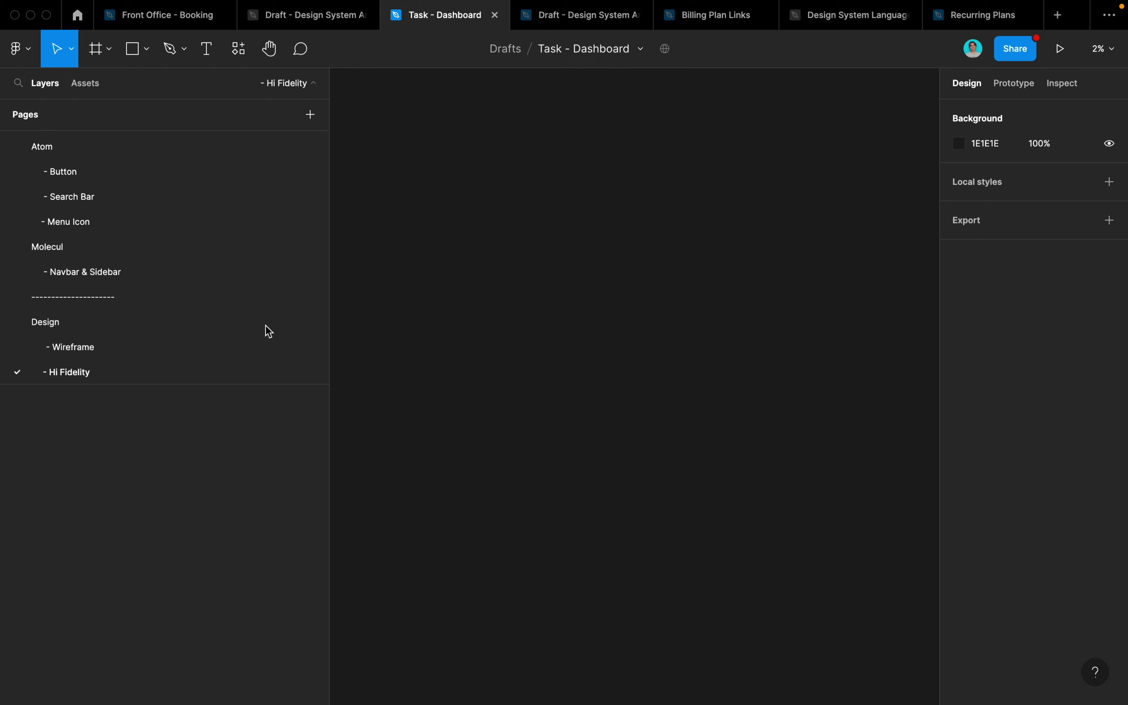
Step: Paste the Hifi navbar onto the Navbar & Sidebar page beside the sidebar's top
click(122, 349)
click(565, 163)
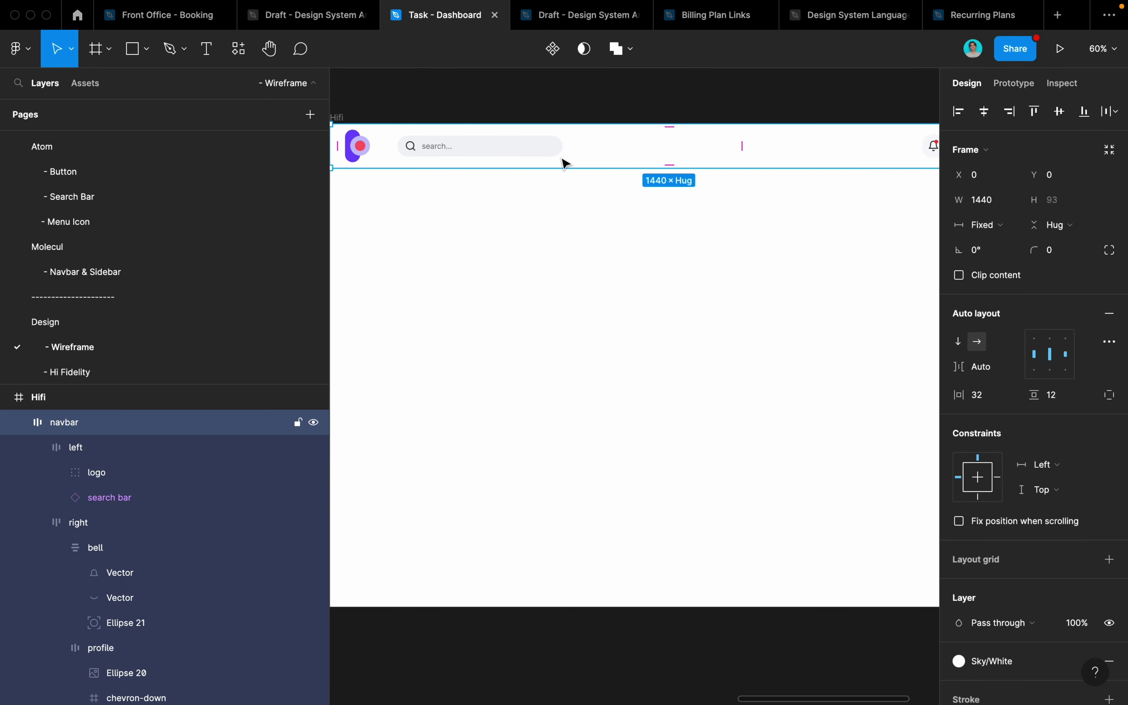
scroll(565, 163, left, 2)
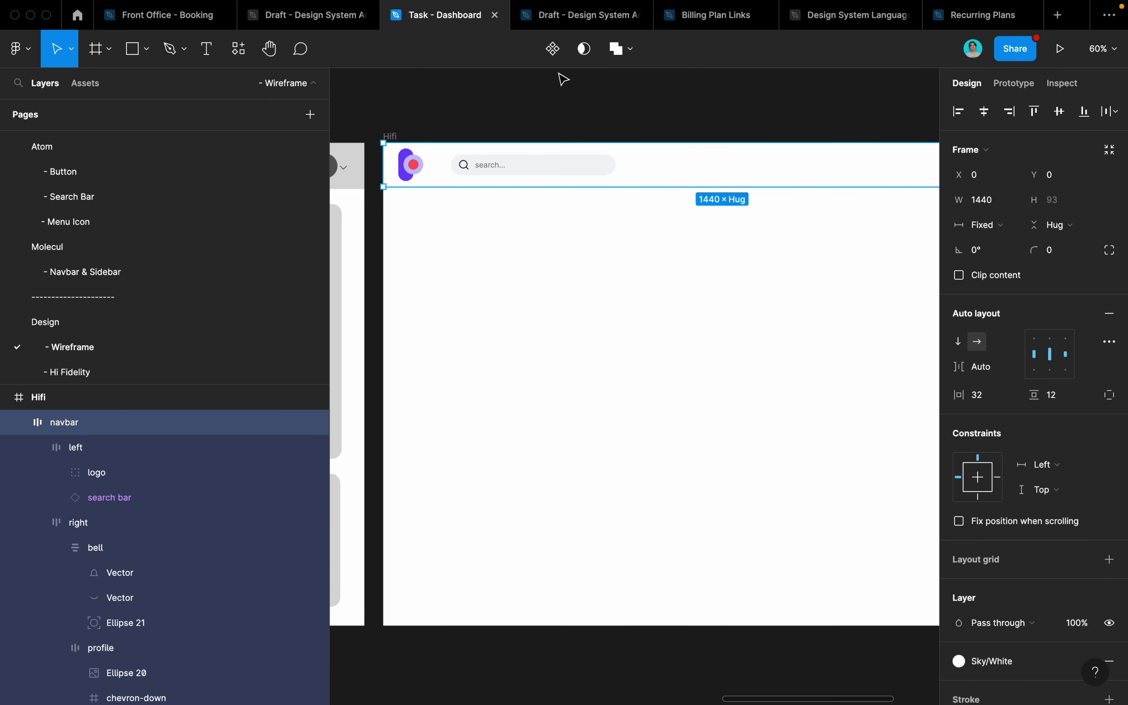
click(188, 273)
scroll(648, 207, right, 2)
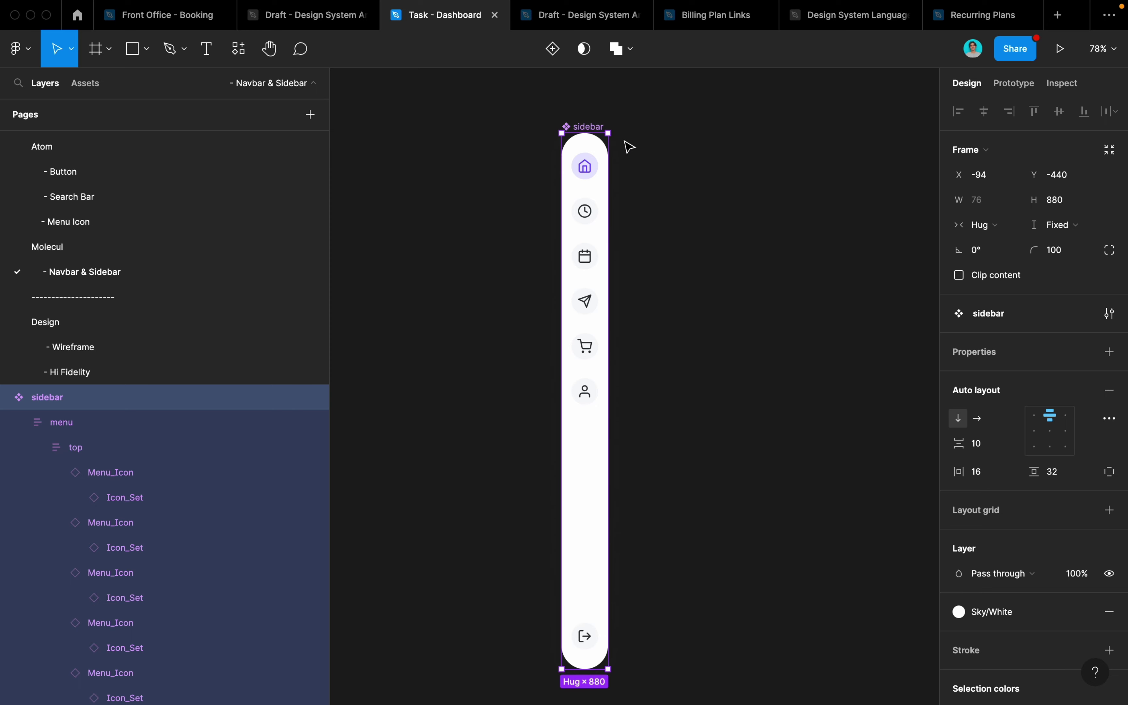
click(658, 179)
key(ctrl+v)
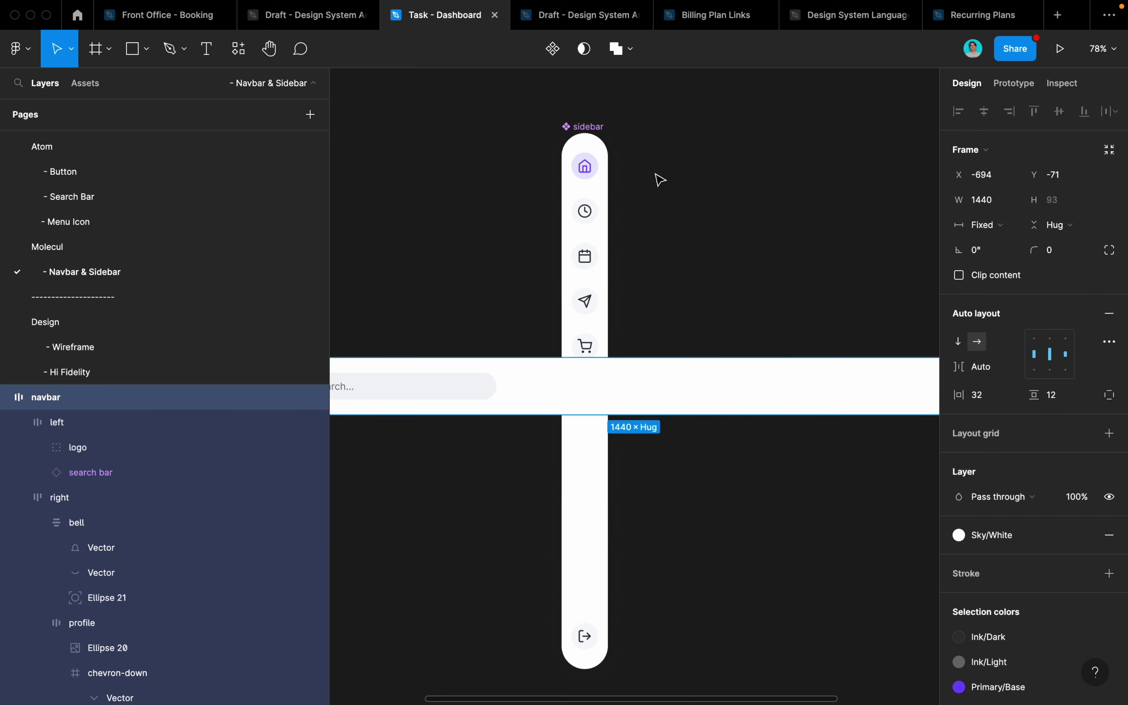
scroll(652, 217, down, 5)
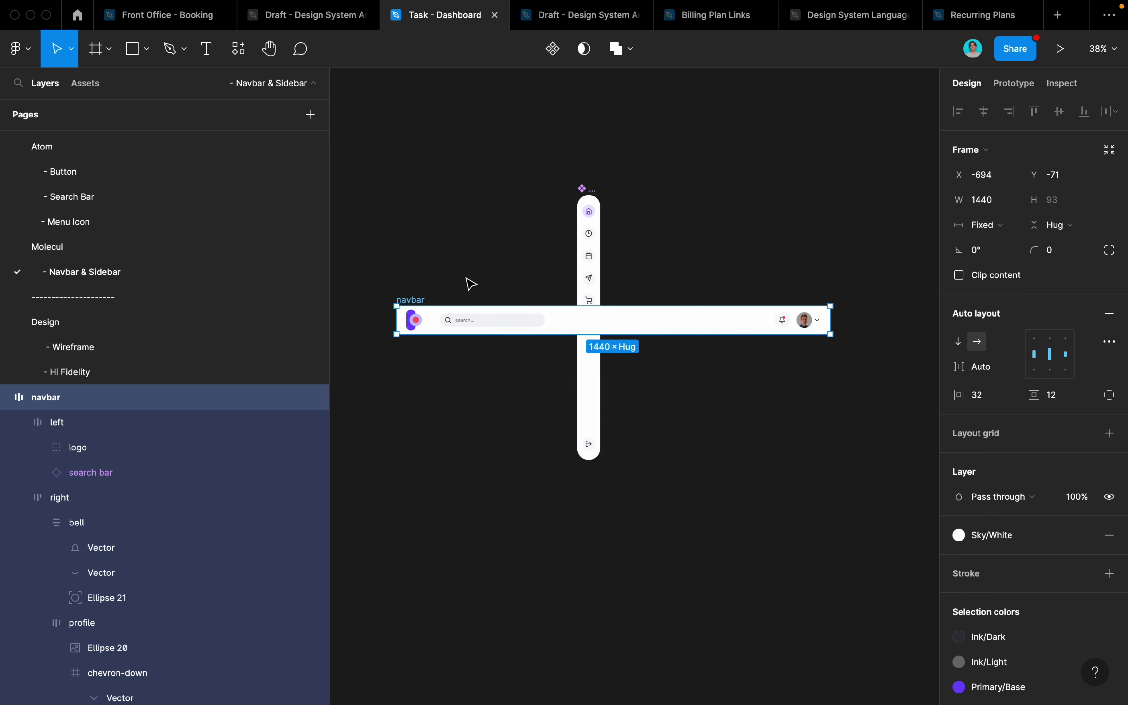
drag(410, 301, 596, 189)
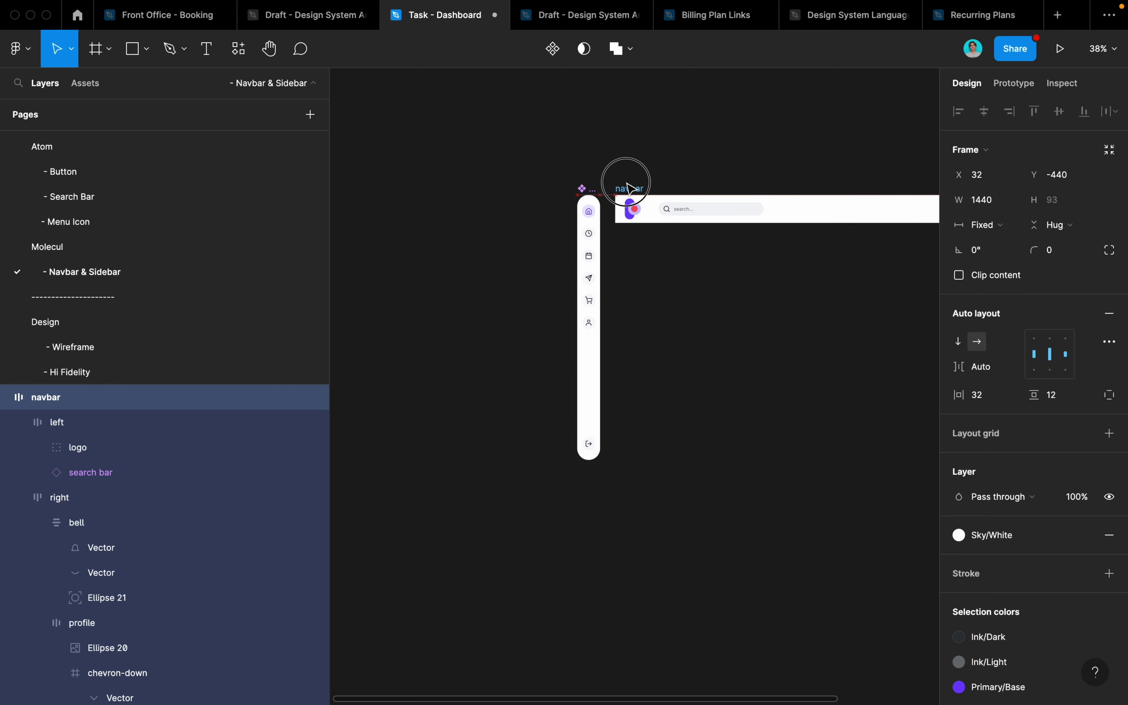
Step: Duplicate the sidebar, move the copy aside, and delete the extra one
scroll(597, 188, up, 3)
click(594, 200)
key(ctrl+d)
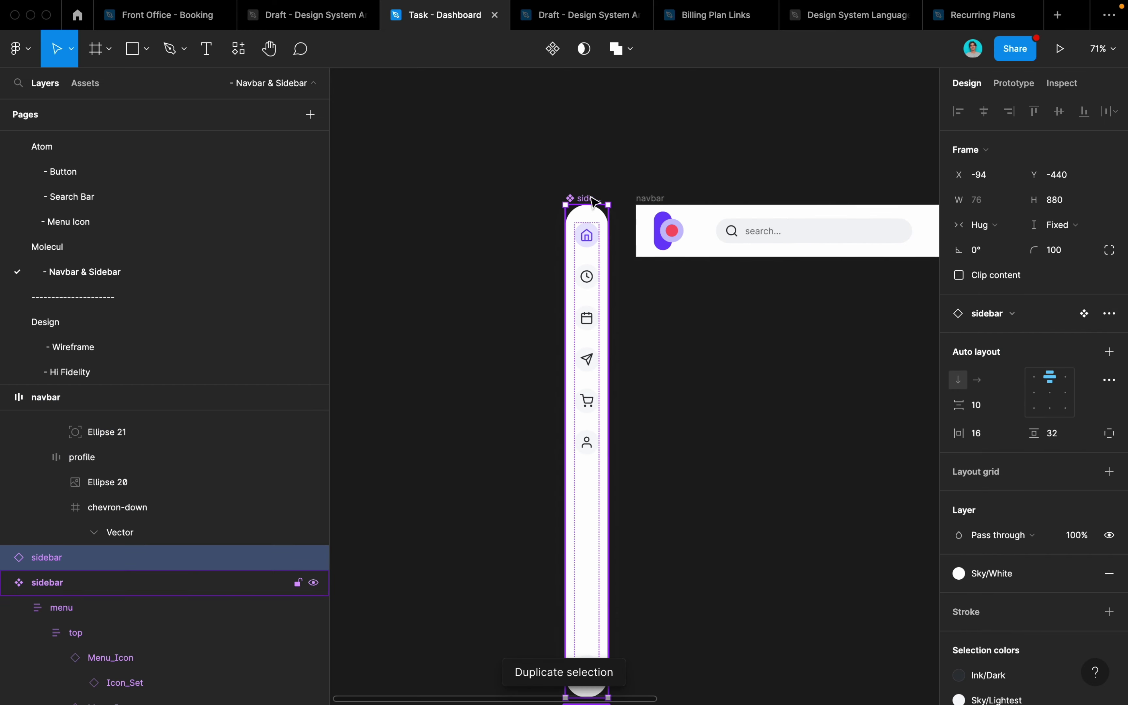
drag(594, 202, 519, 203)
key(Delete)
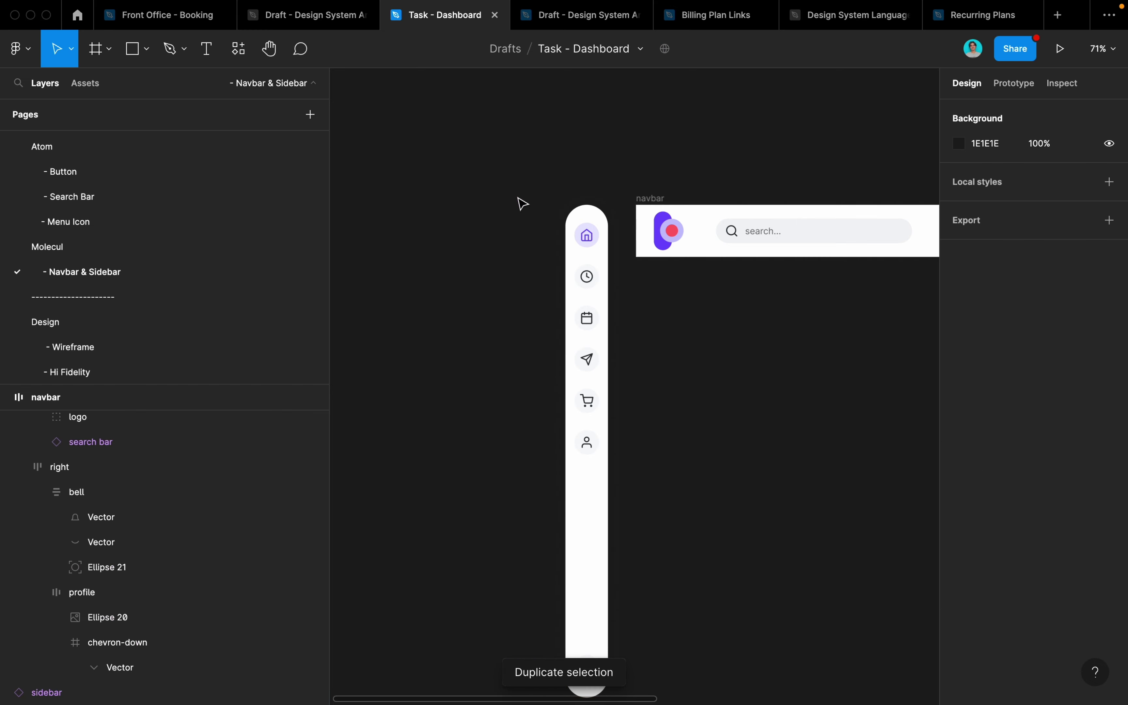
Step: Detach the sidebar and combine it with the navbar into one component set
click(583, 235)
right_click(584, 235)
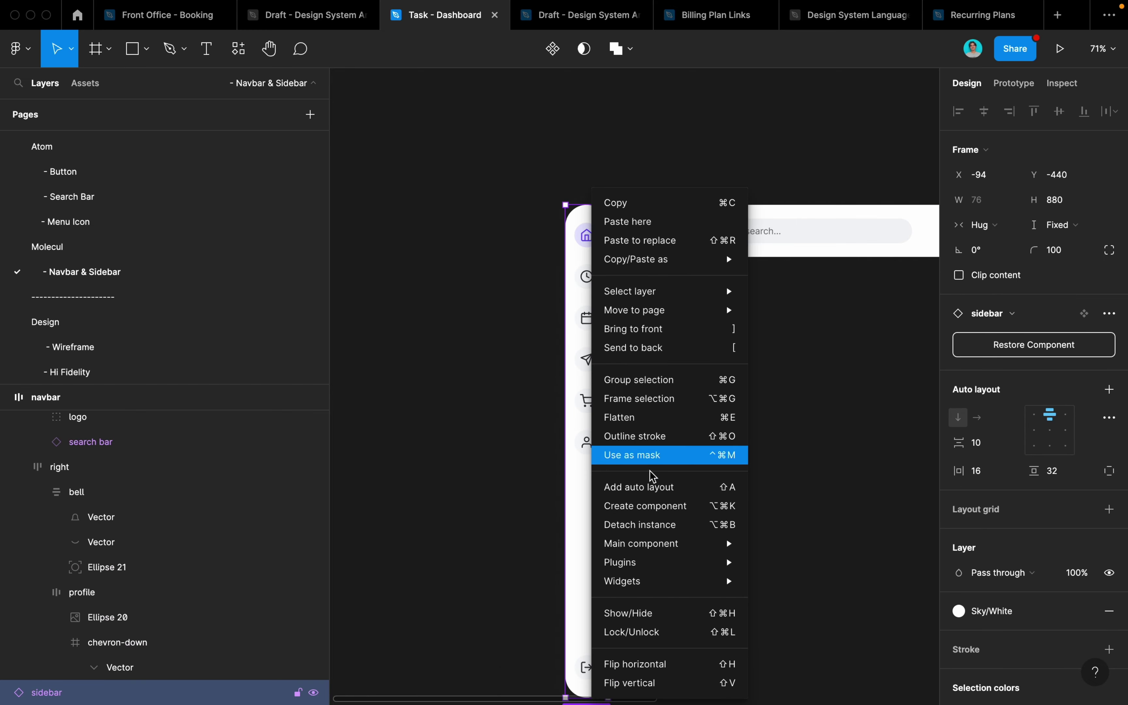
click(649, 524)
scroll(649, 533, right, 5)
shift+click(514, 236)
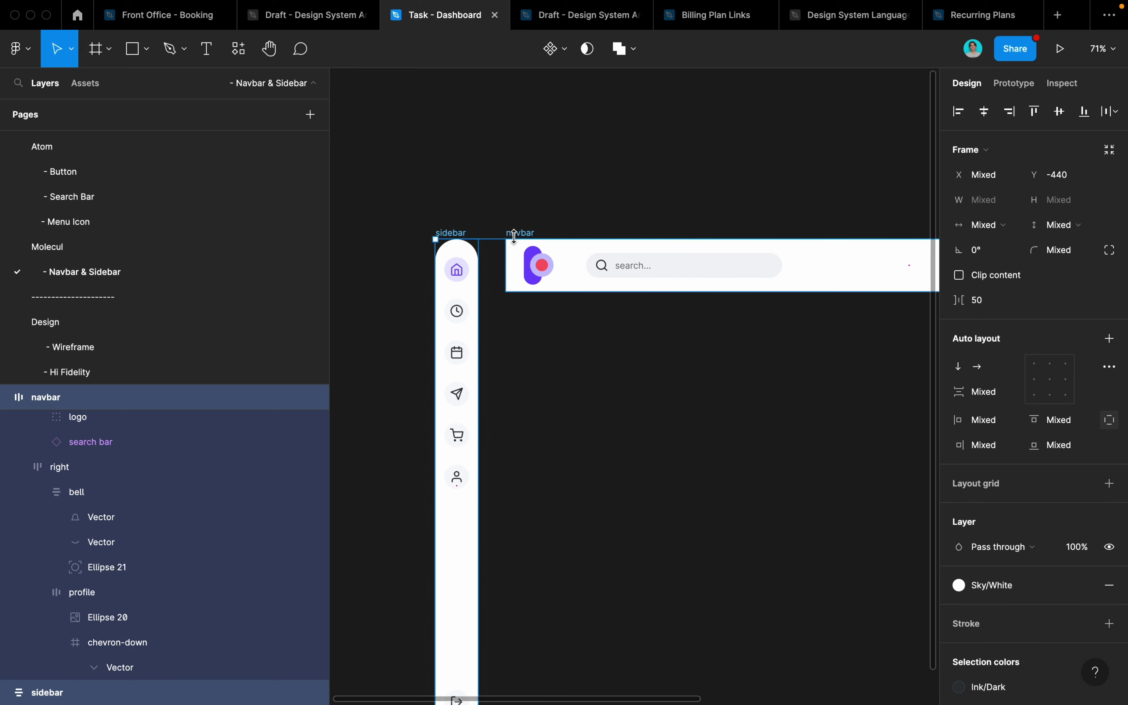
click(564, 48)
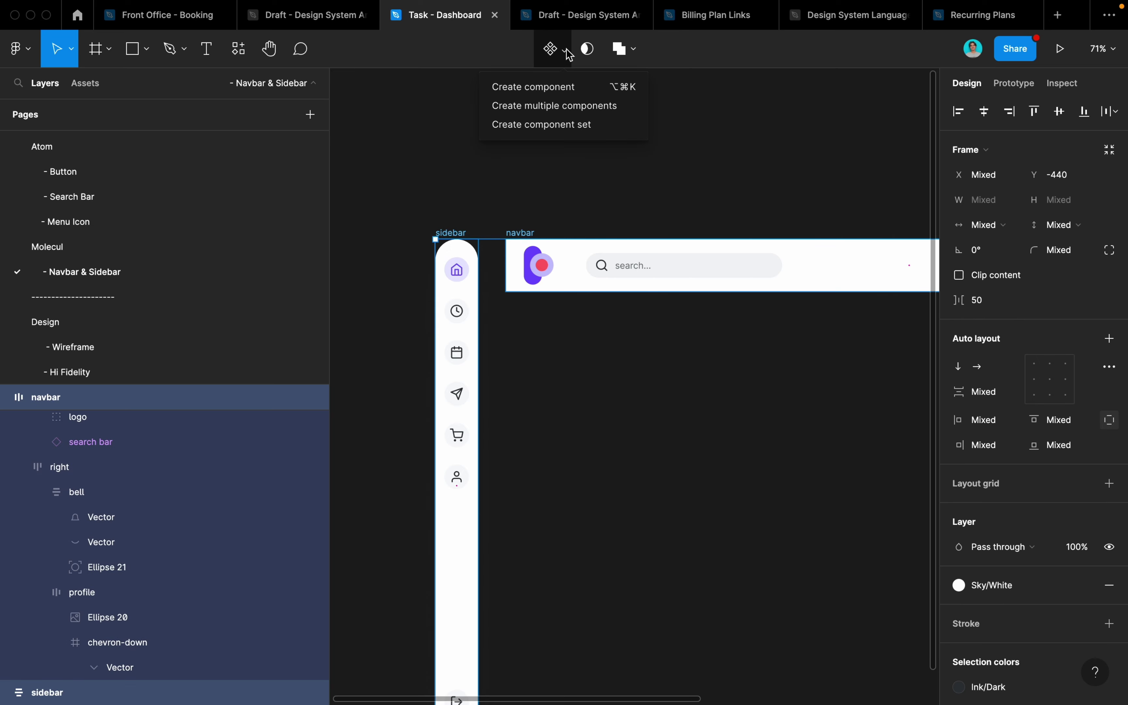
click(562, 125)
Step: Name the new component set 'Menu Bar'
double_click(462, 221)
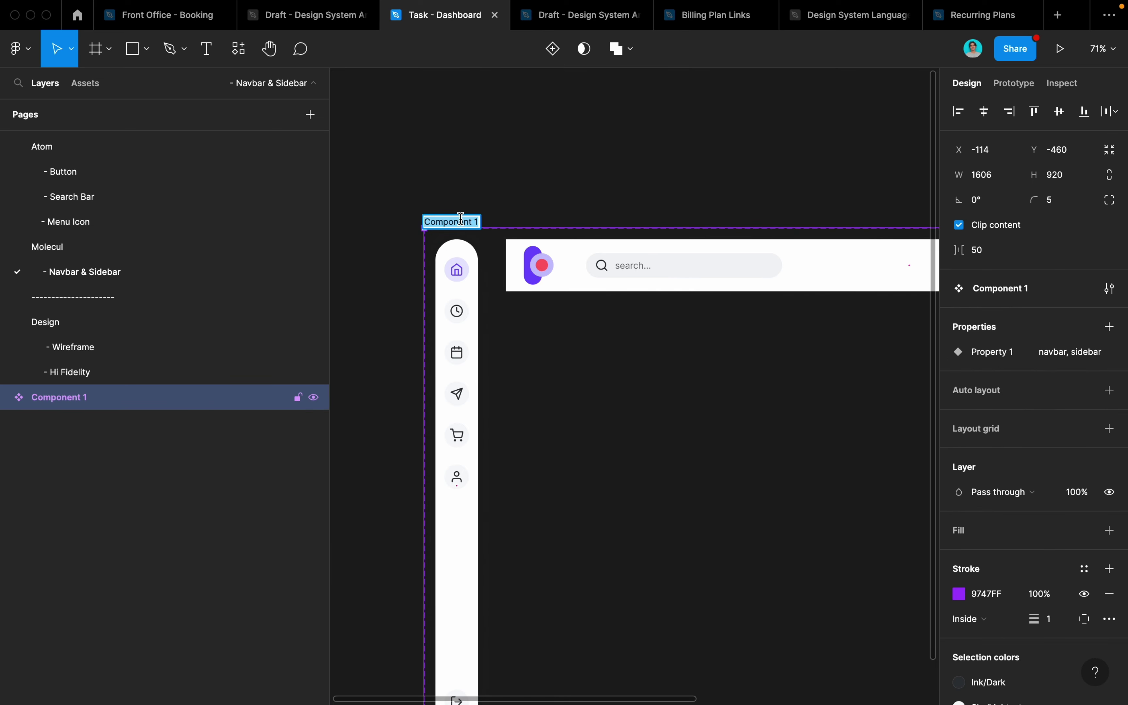
text(Menu Bar)
click(490, 206)
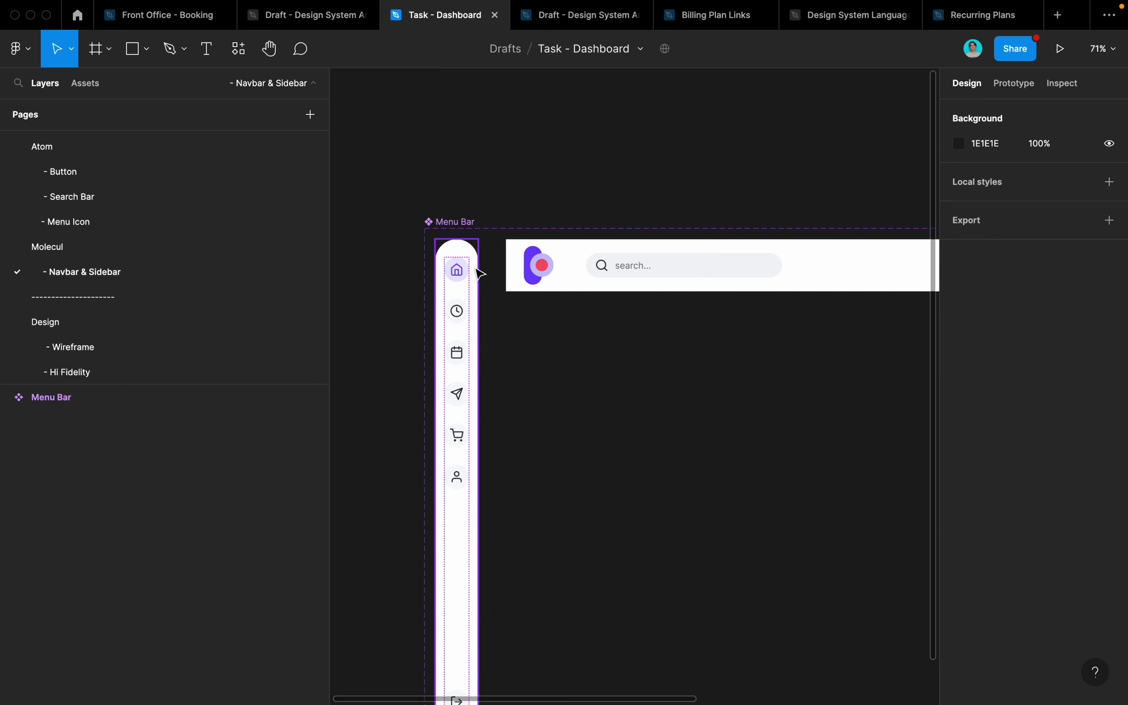
click(462, 221)
Step: Rename the variant property from Property 1 to Sidebar/Navbar
click(1089, 351)
text(S)
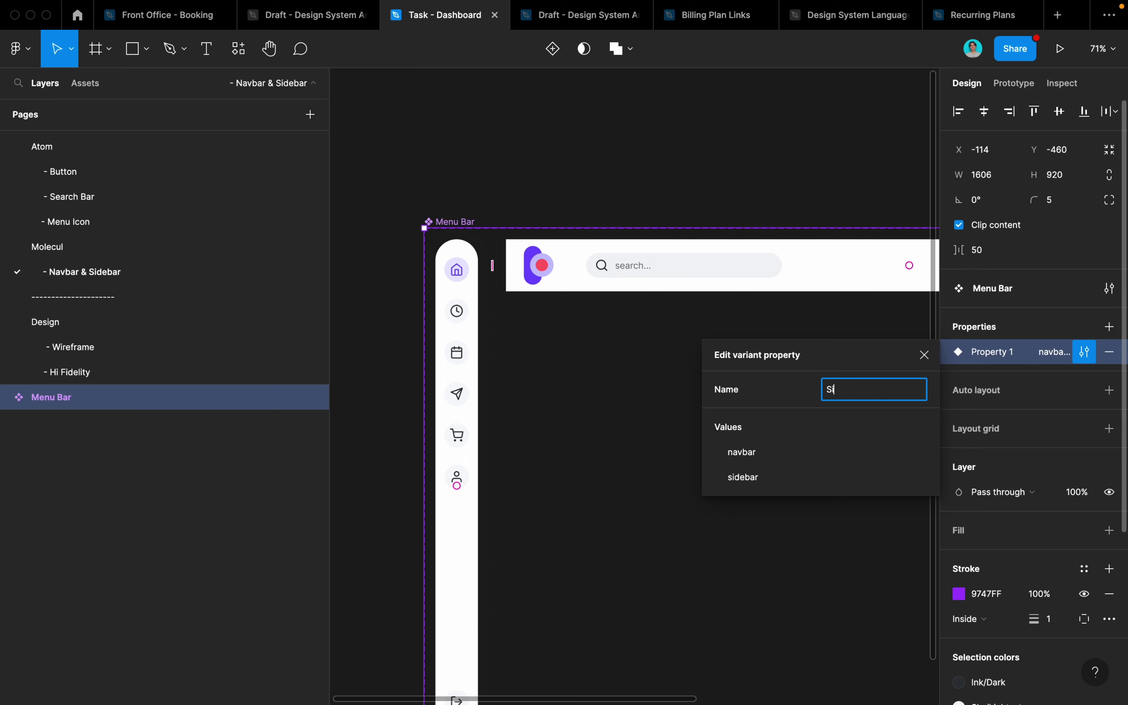
text(be)
click(476, 324)
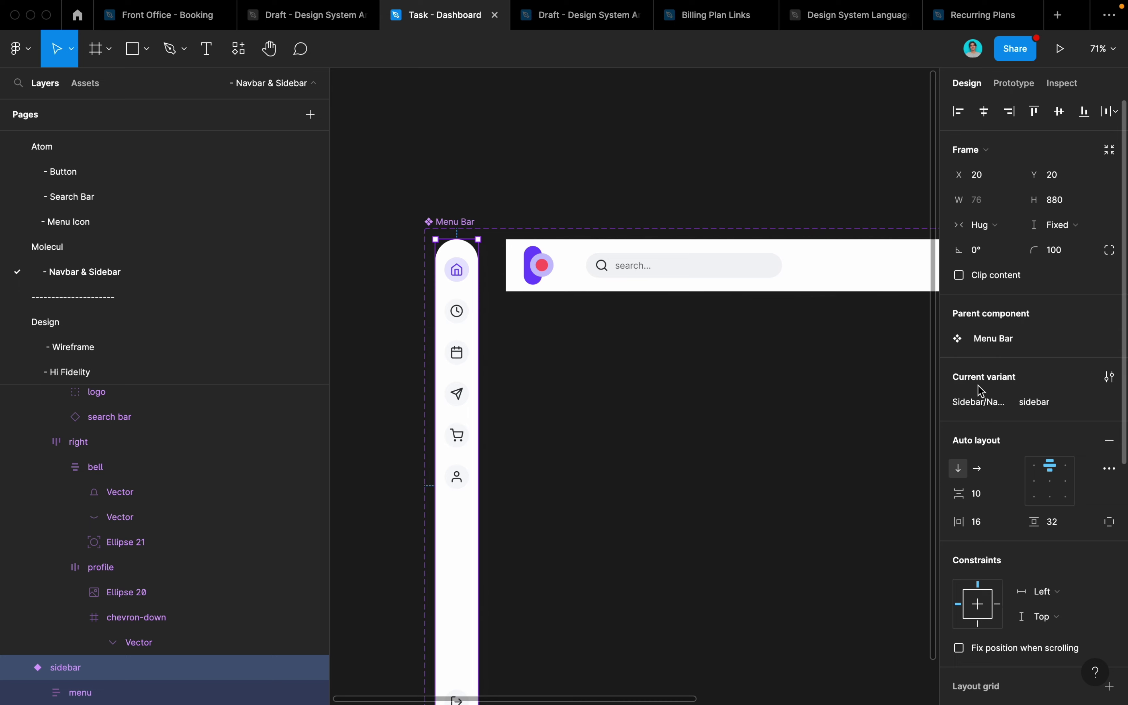
Step: Edit each variant's property value, giving the navbar variant the value No
click(1088, 408)
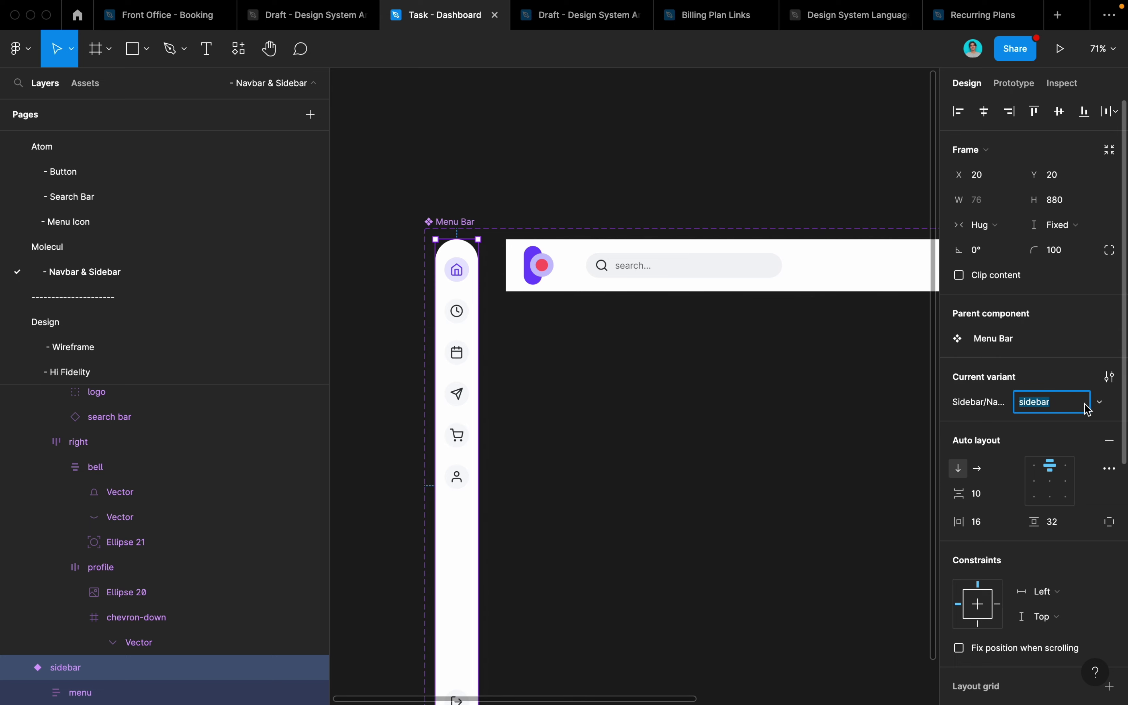
text(Ye)
key(Return)
click(798, 254)
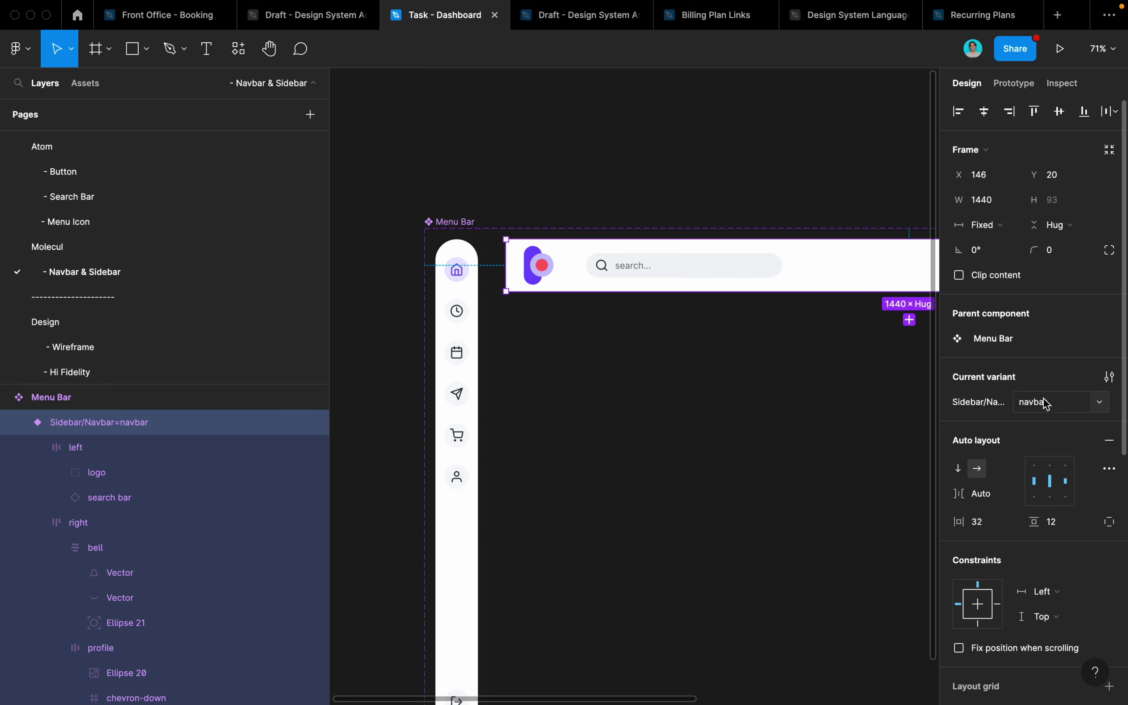
click(1054, 401)
key(Return)
click(640, 217)
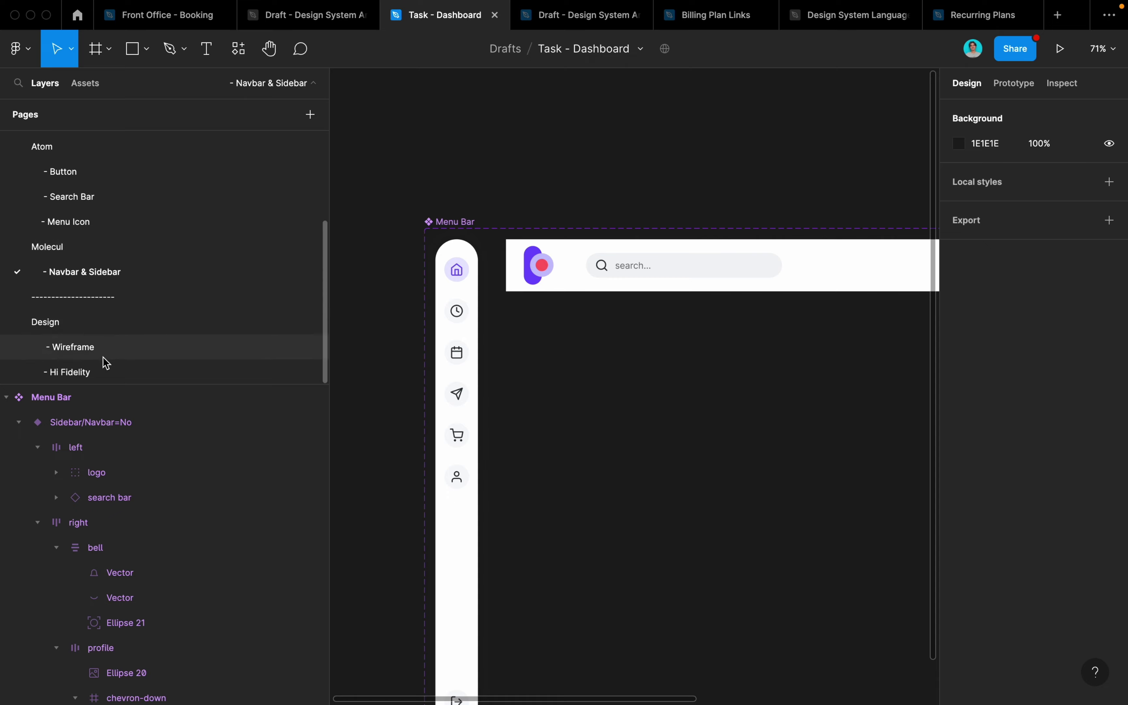
Step: Go to the Wireframe page and delete the old navbar from the Hifi frame
click(106, 373)
click(151, 346)
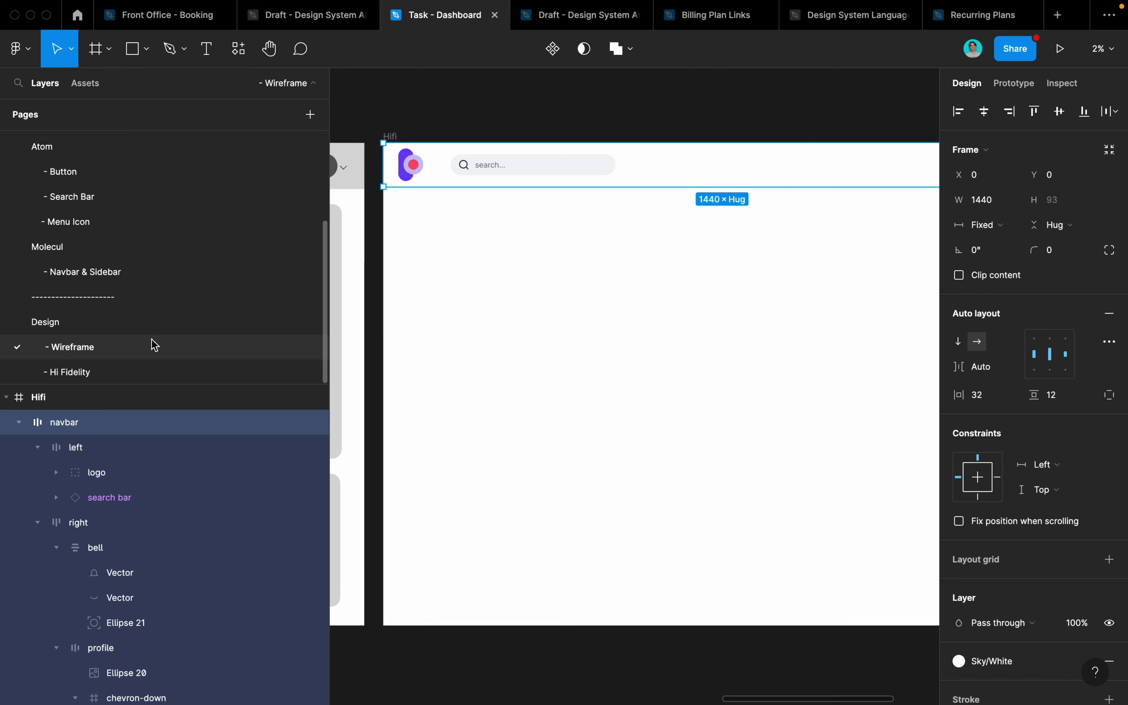
key(Delete)
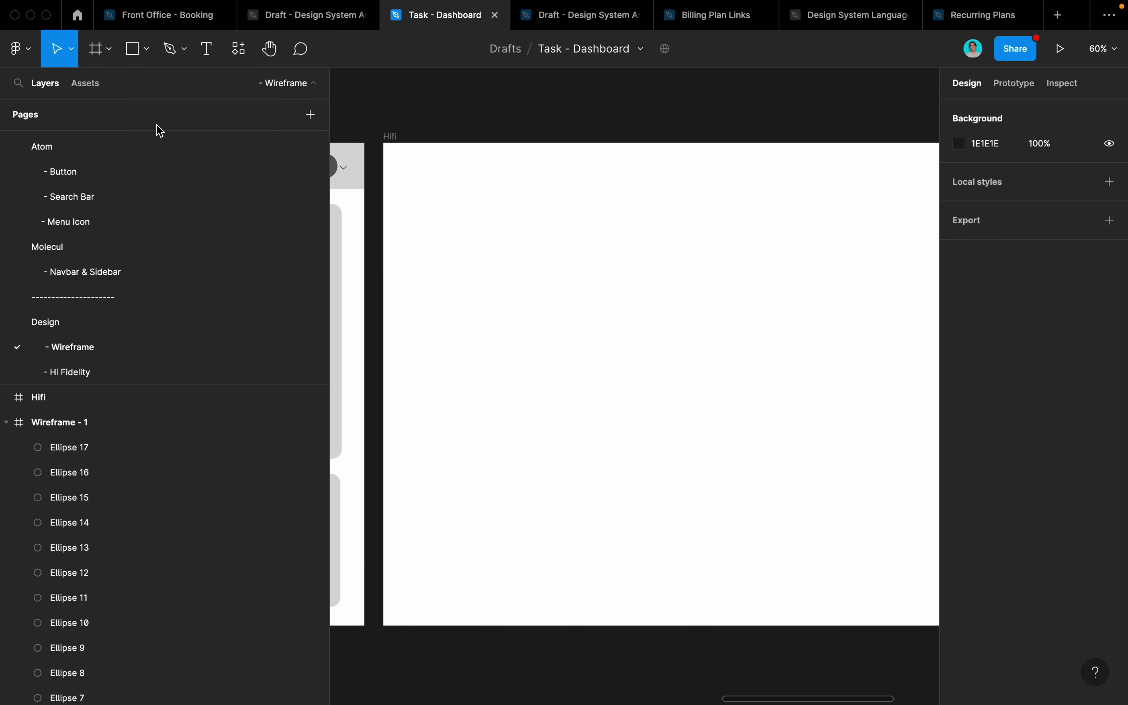
Step: Search Assets for 'sid' and drag a Menu Bar instance to the Hifi frame's top-left
click(89, 84)
text(sid)
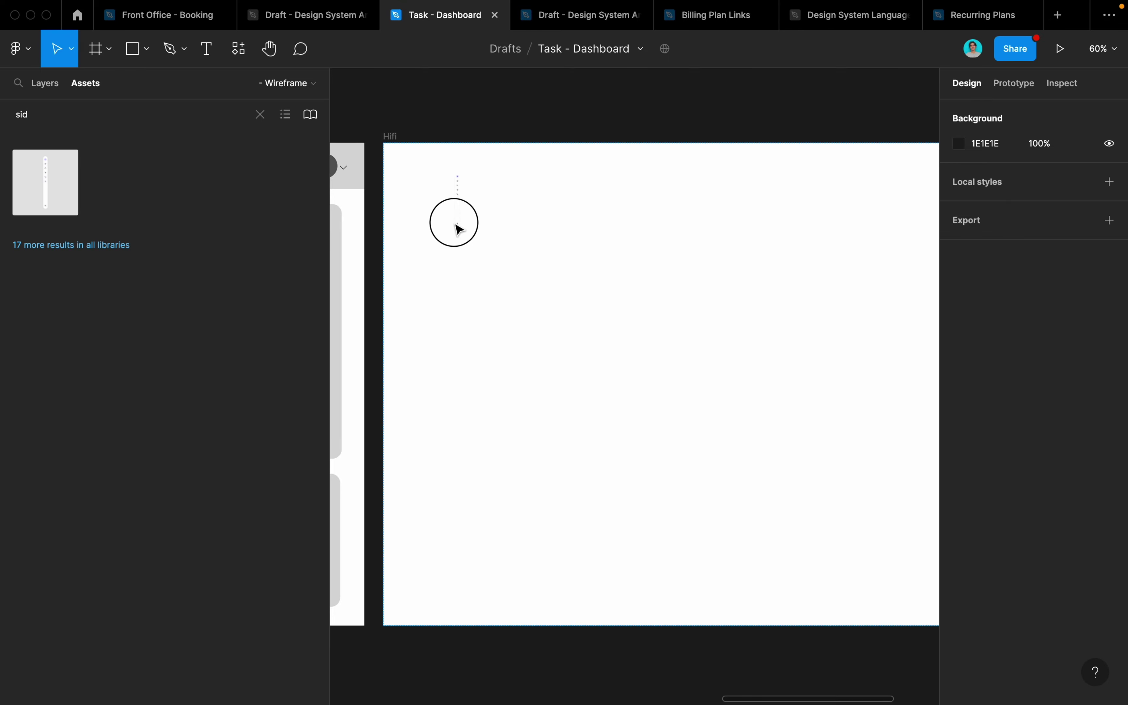
drag(70, 191, 460, 251)
drag(466, 201, 435, 344)
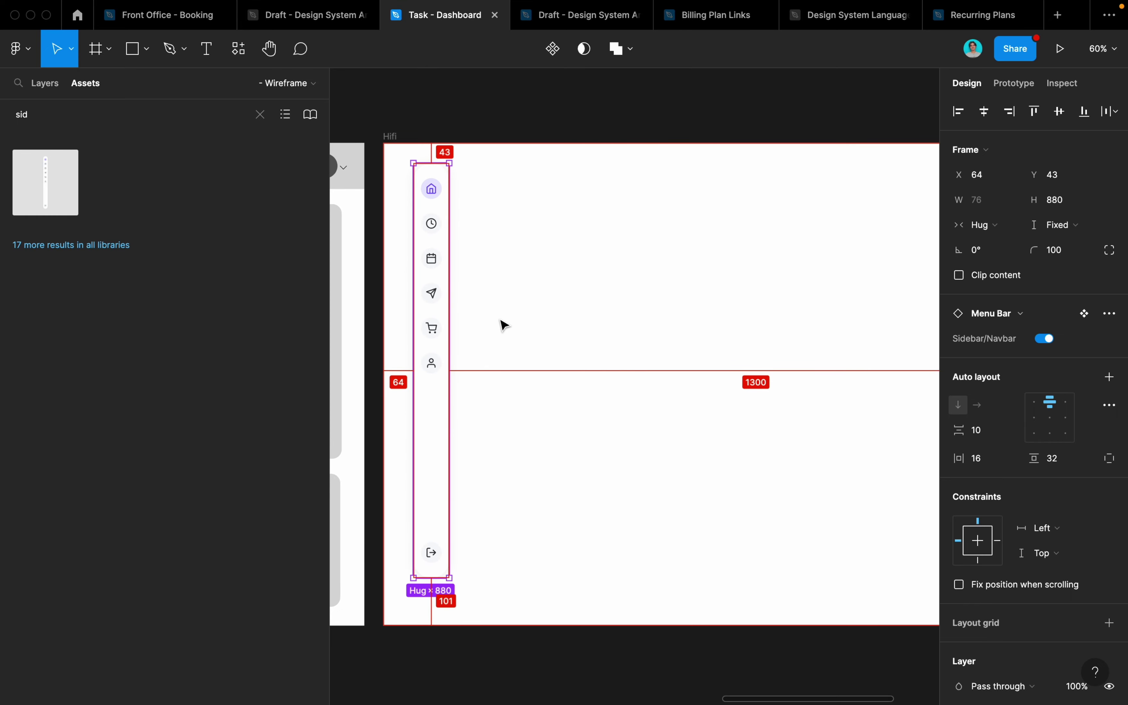
Step: Nudge the sidebar to X 32 and stretch its height to 926
key(shift+Left)
key(shift+Left)
key(shift+Left)
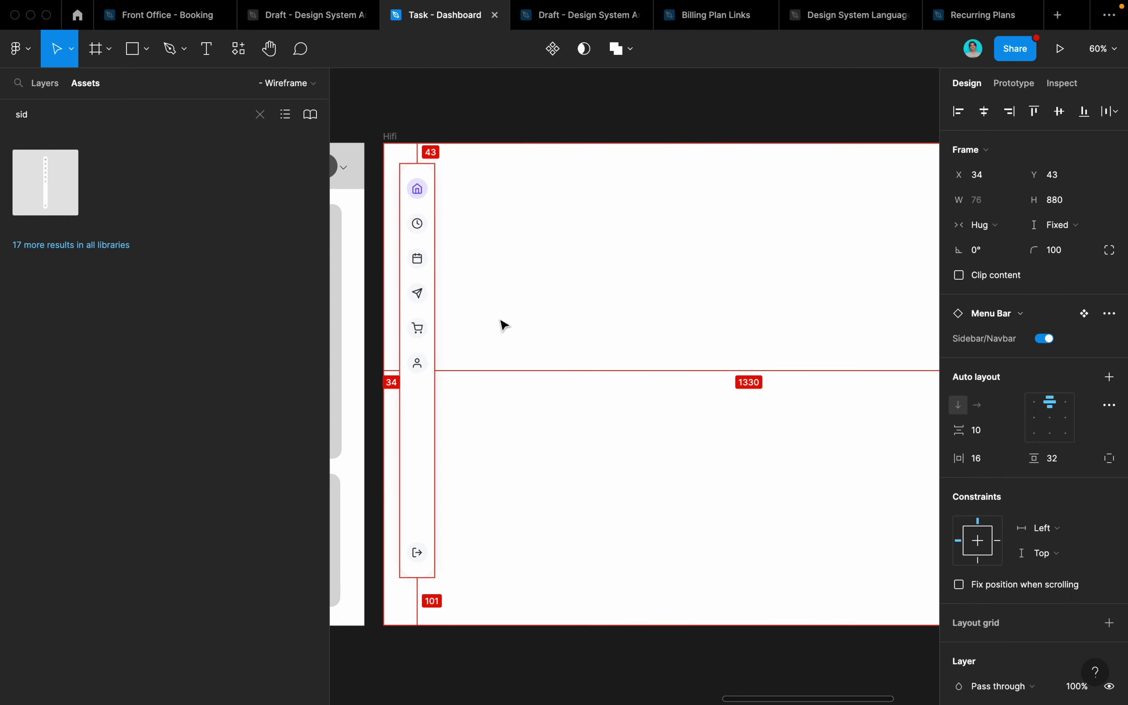
key(Left)
key(Left)
key(shift+Down)
key(shift+Down)
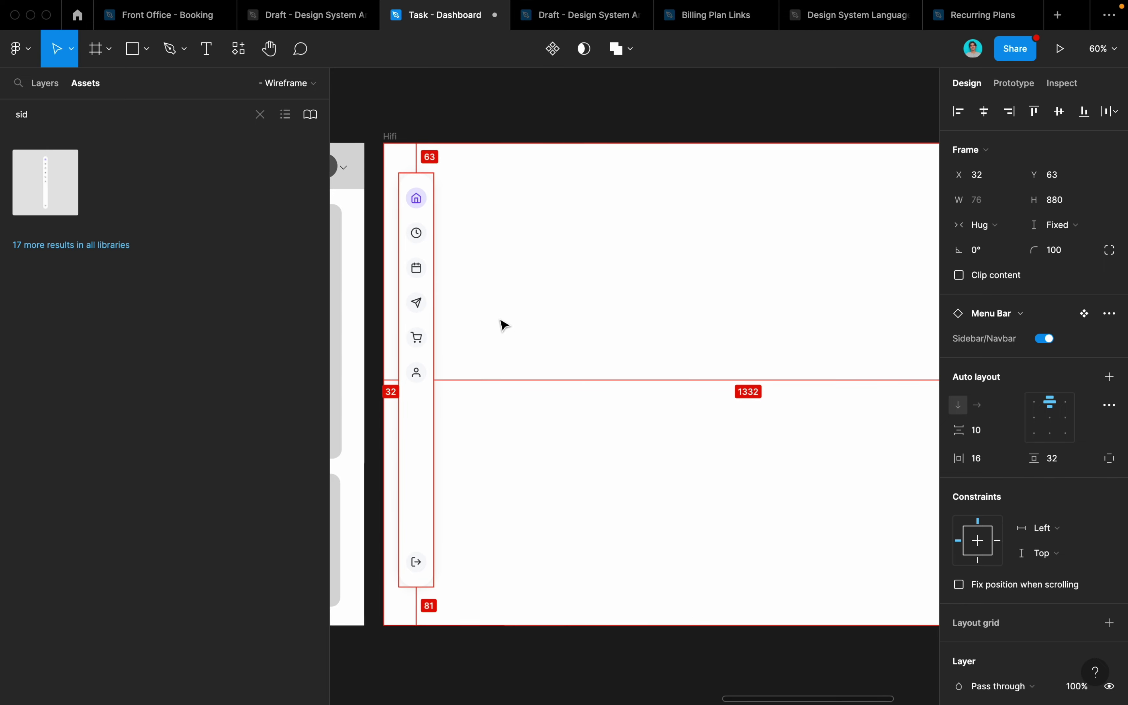
key(shift+Down)
key(shift+Down)
key(shift+Down)
key(shift+Down)
key(shift+Down)
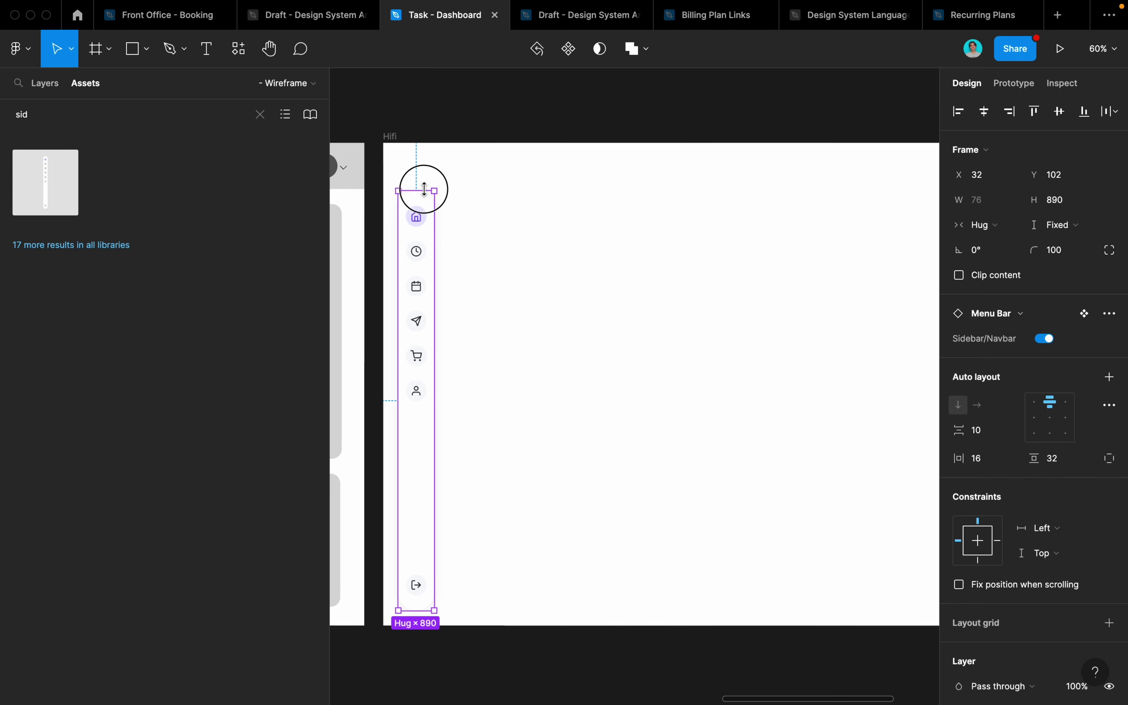
drag(427, 196, 428, 174)
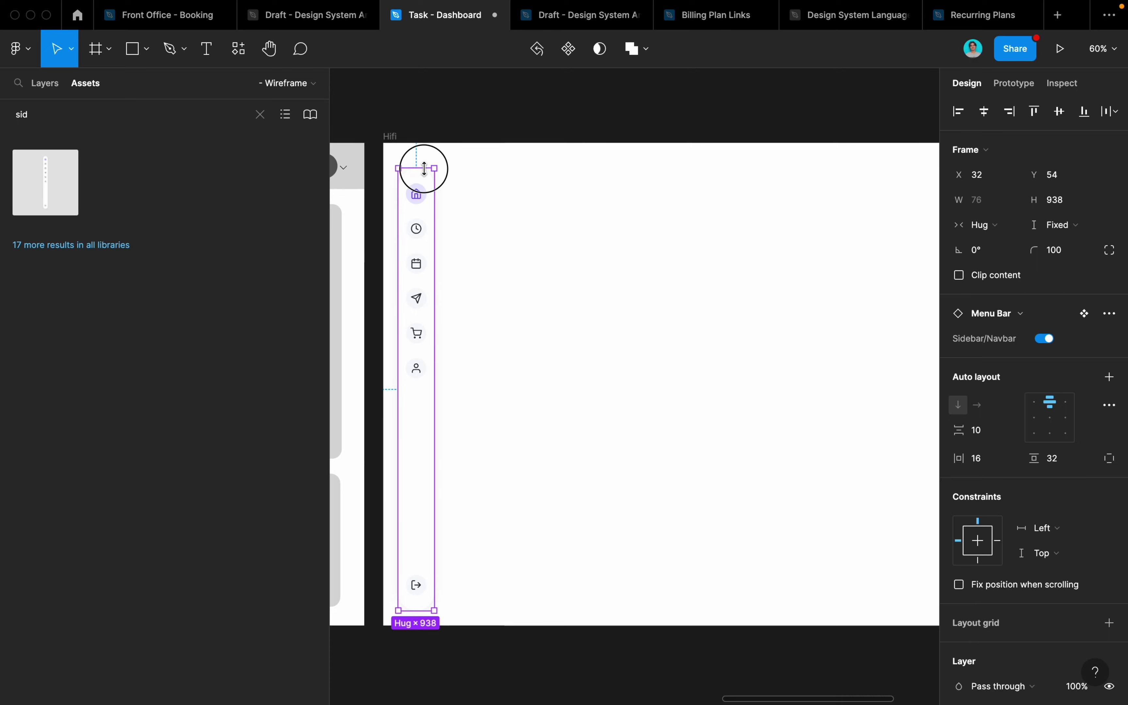
Step: Duplicate the sidebar instance in the Hifi frame
click(395, 135)
click(416, 233)
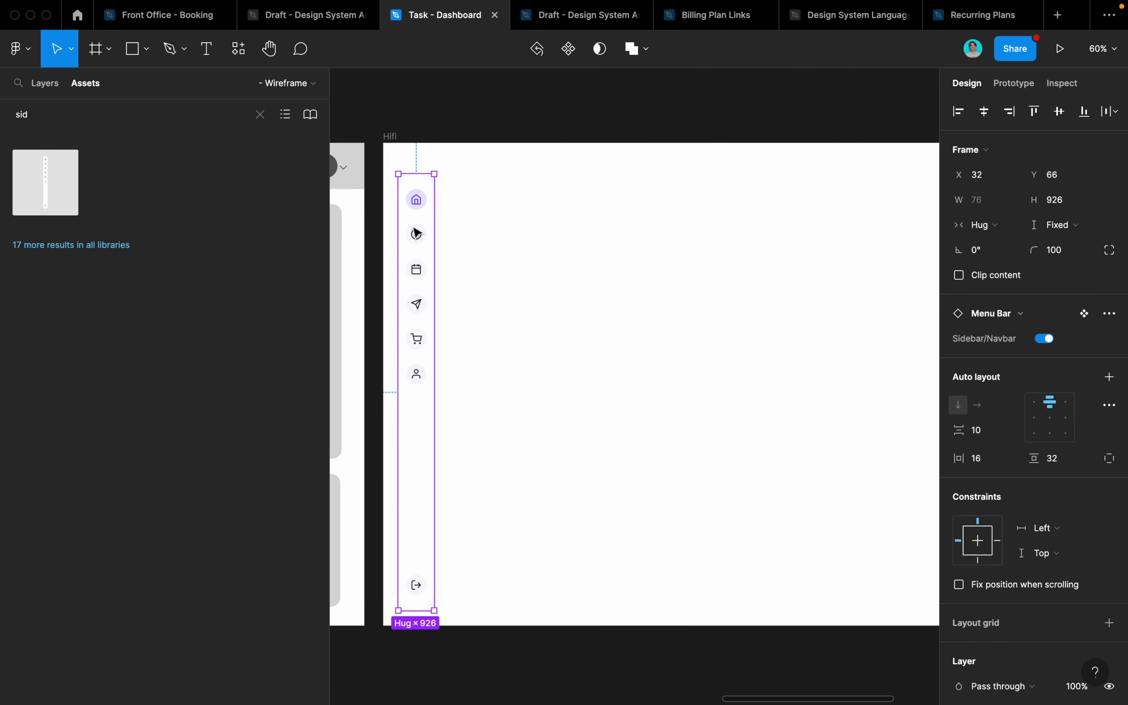
key(ctrl+d)
Step: Switch the copy to the Navbar variant and align it to the frame's left and top edges
drag(421, 234, 617, 227)
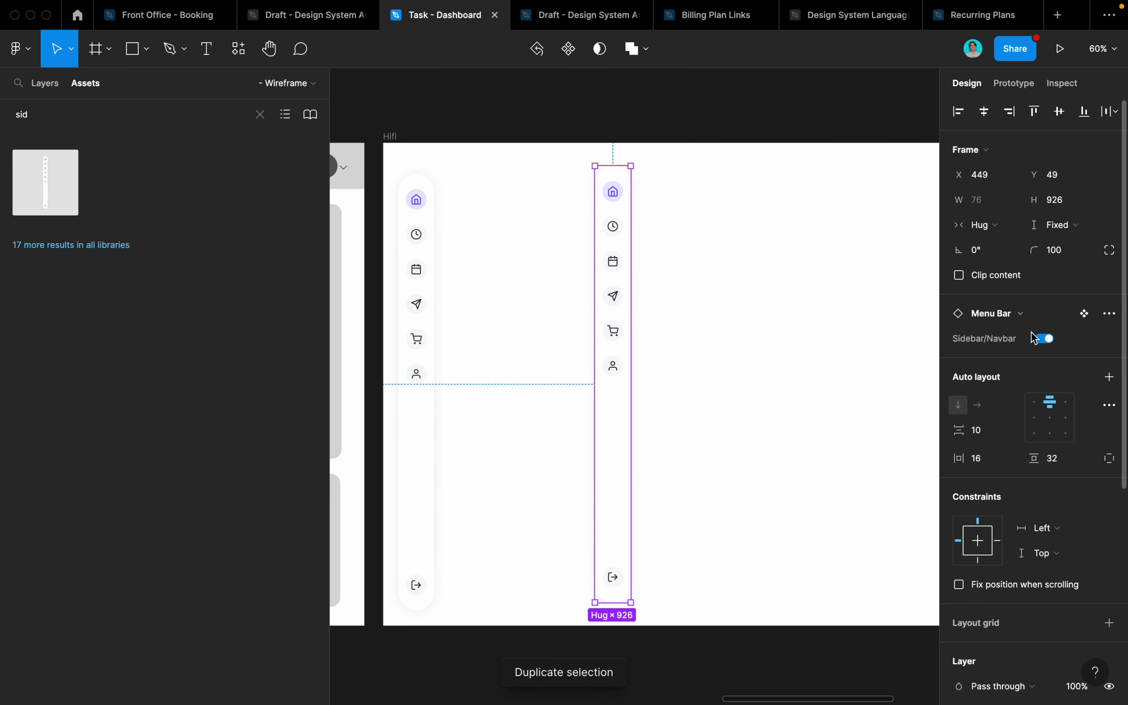
click(1046, 339)
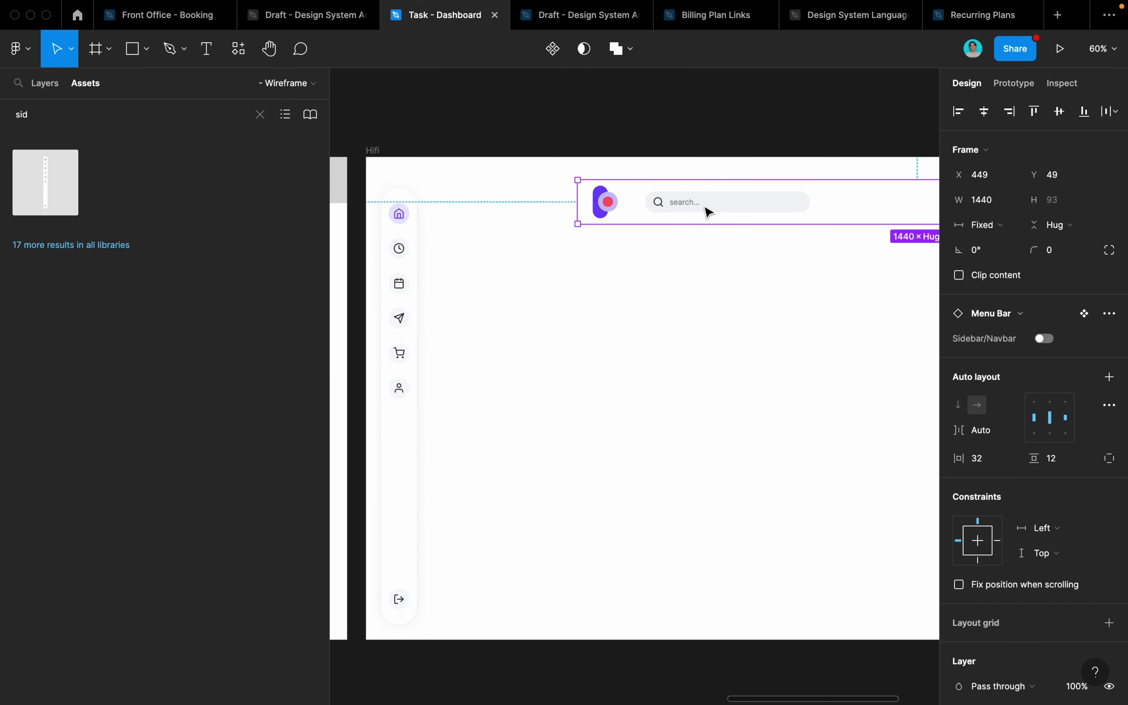
click(984, 111)
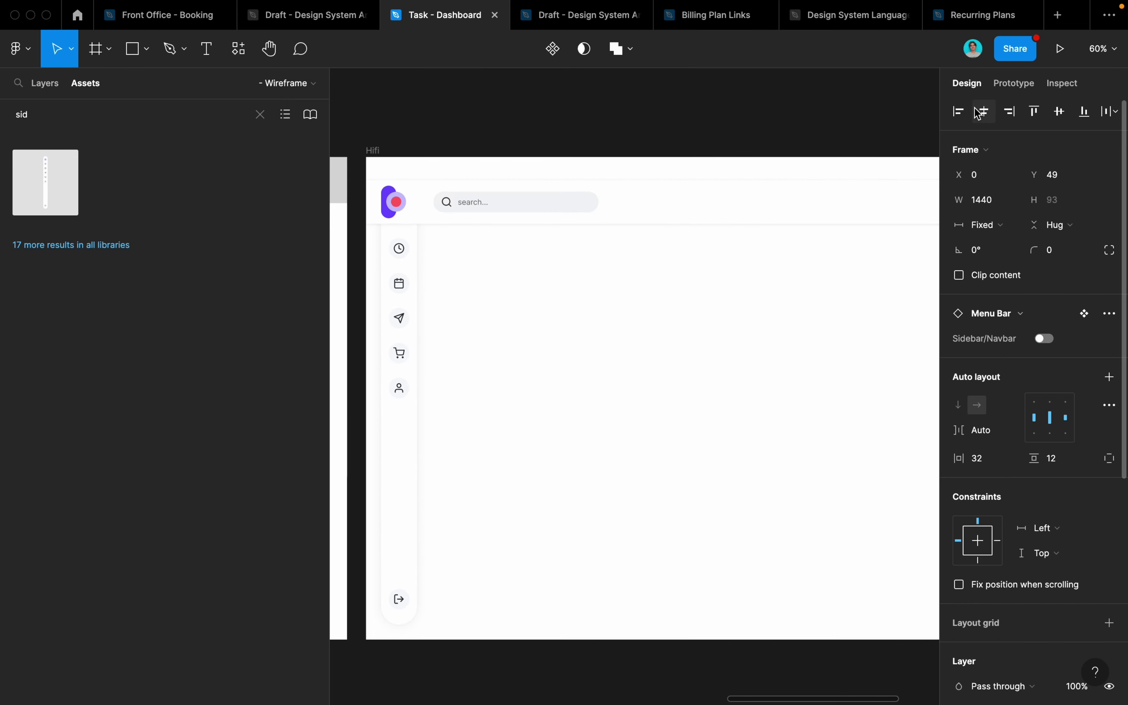
click(1035, 111)
Step: Move the sidebar down to Y 125 and shorten it to about 867 high
click(402, 290)
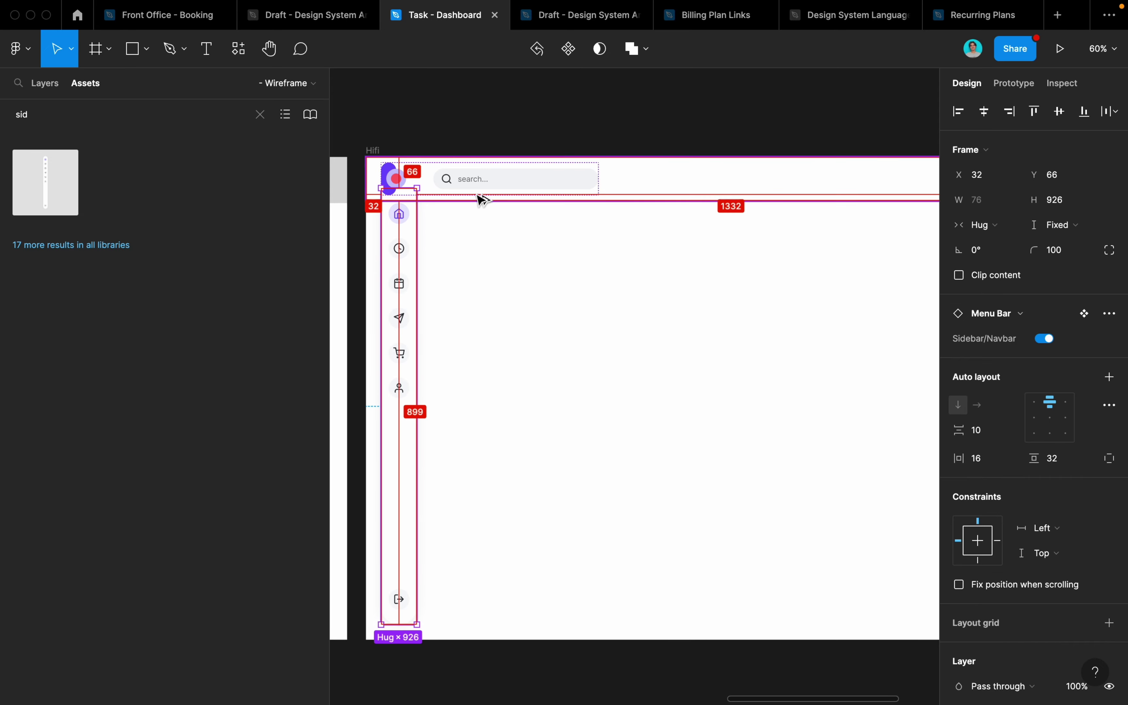
key(Down)
key(Down)
key(Down)
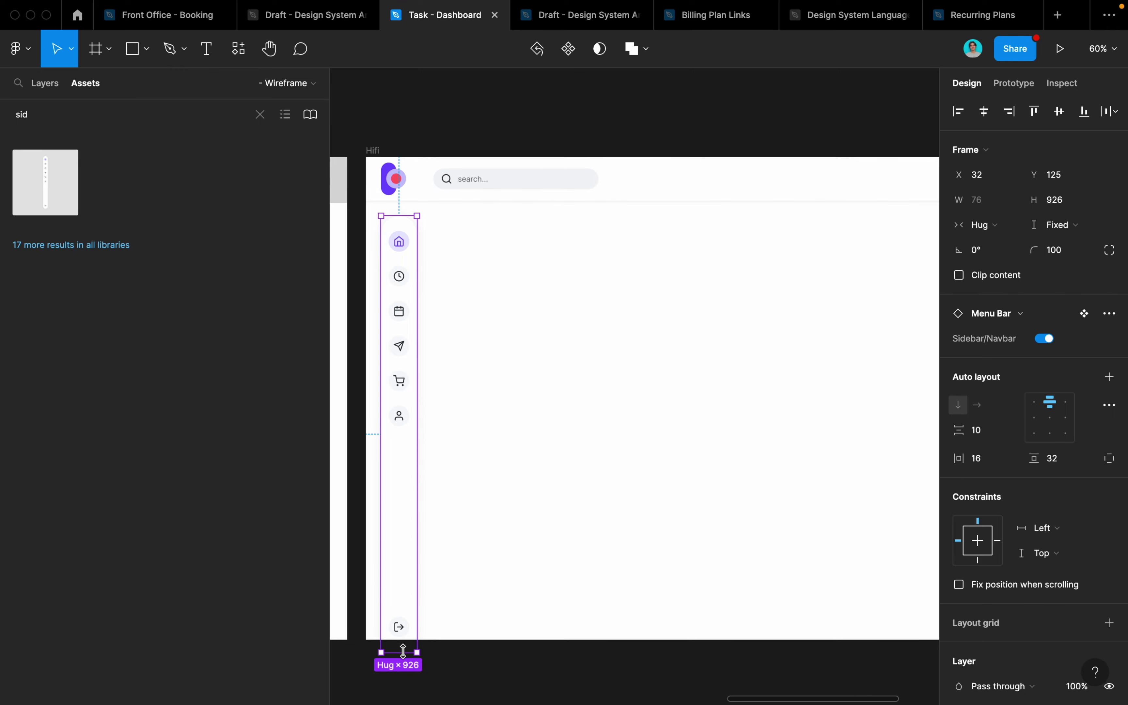
drag(404, 653, 403, 623)
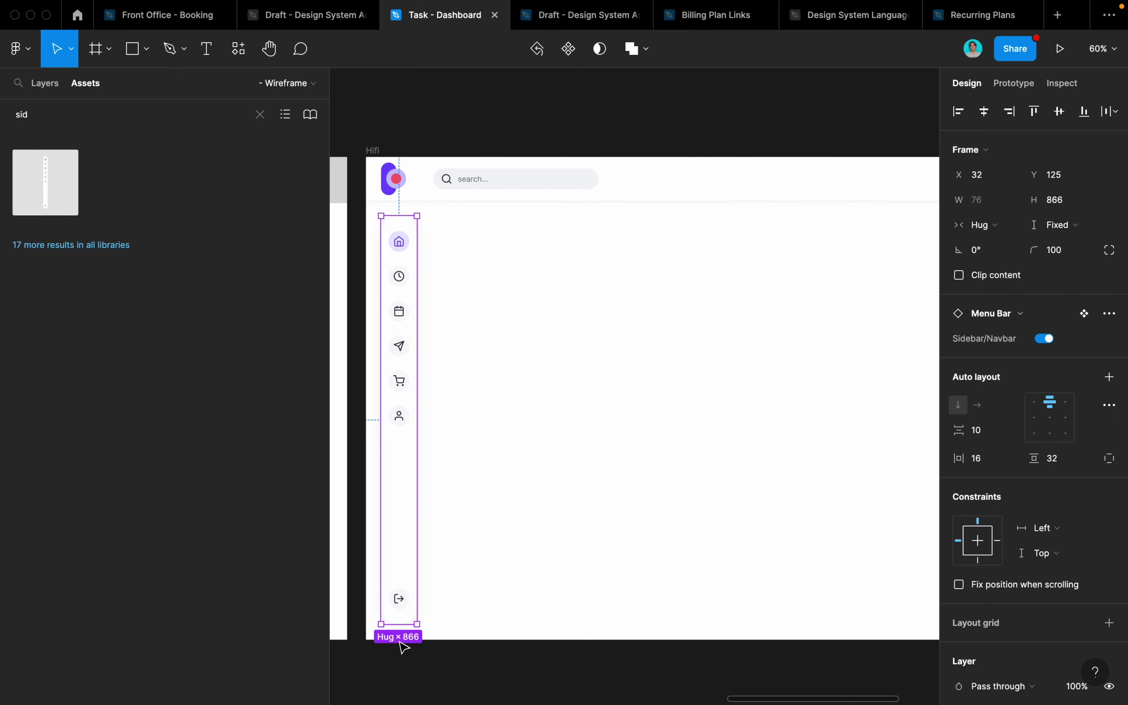
scroll(404, 648, up, 5)
scroll(403, 647, up, 5)
scroll(401, 641, up, 5)
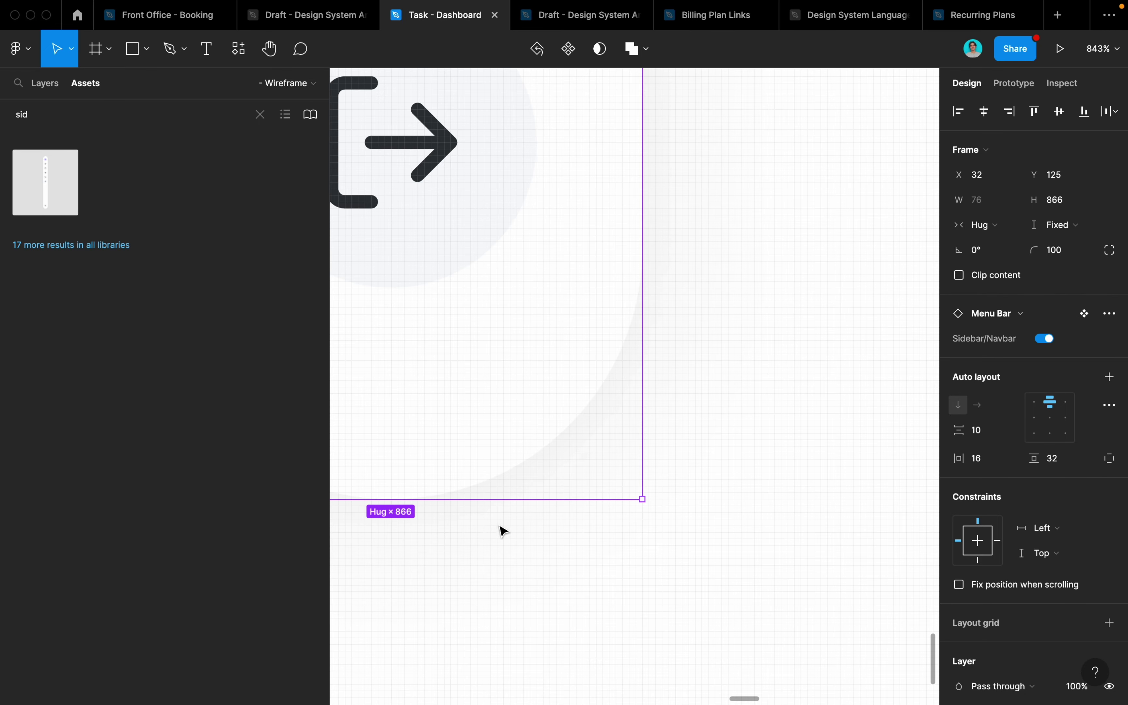
scroll(503, 531, left, 5)
drag(493, 504, 493, 511)
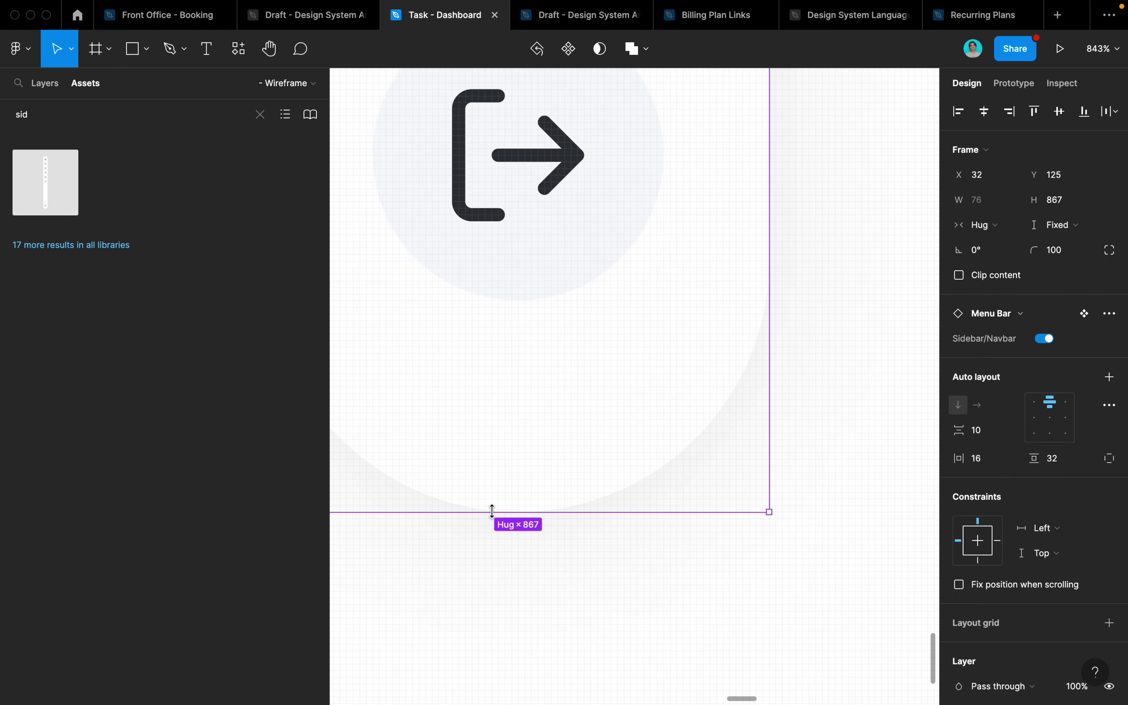
scroll(494, 511, down, 5)
scroll(495, 514, down, 5)
Step: Deselect the sidebar, pan around the frame, and select the navbar instance
click(547, 506)
scroll(546, 506, up, 3)
scroll(548, 507, right, 2)
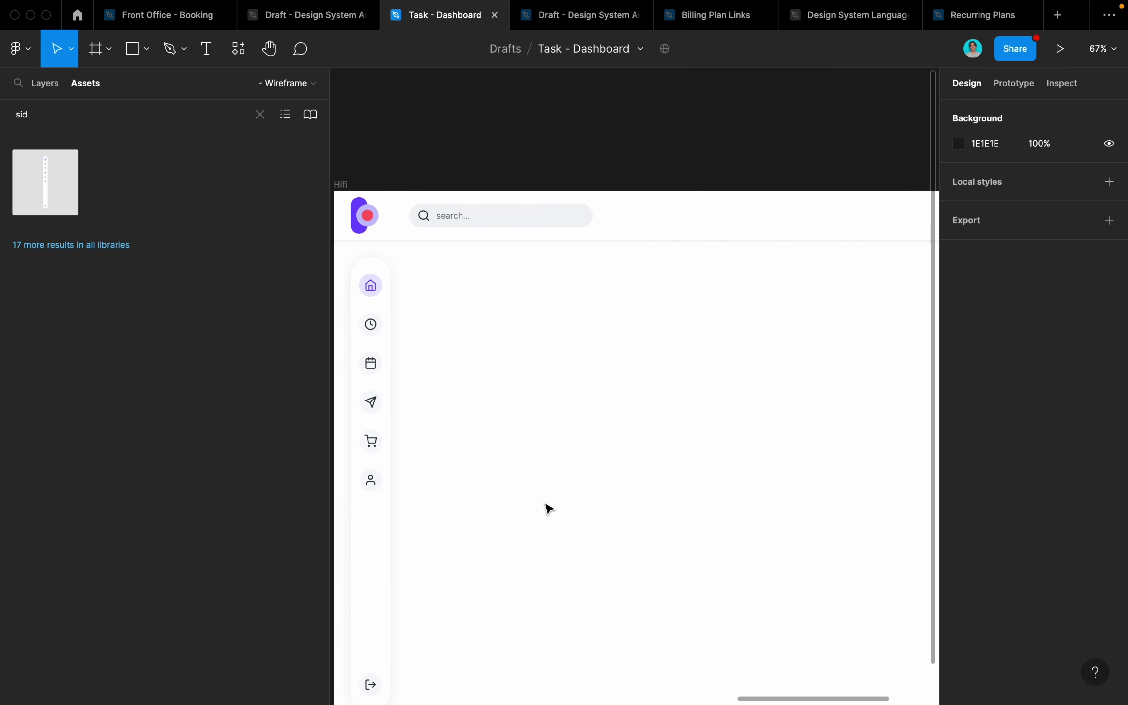
scroll(550, 508, down, 2)
click(472, 287)
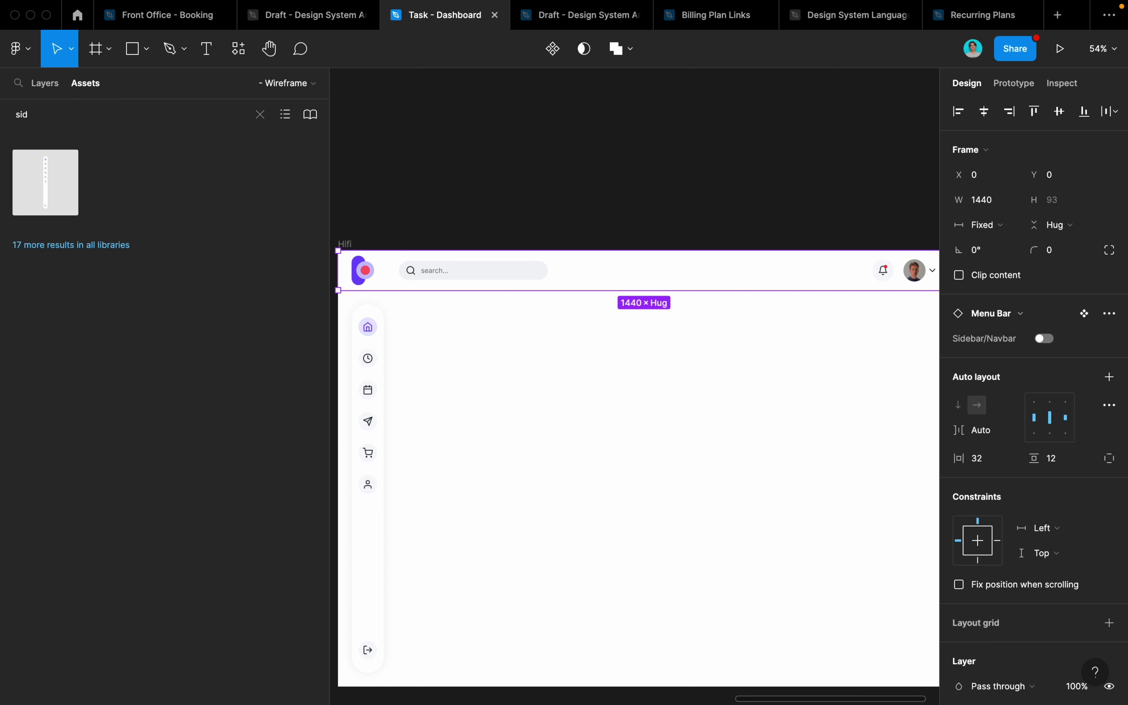